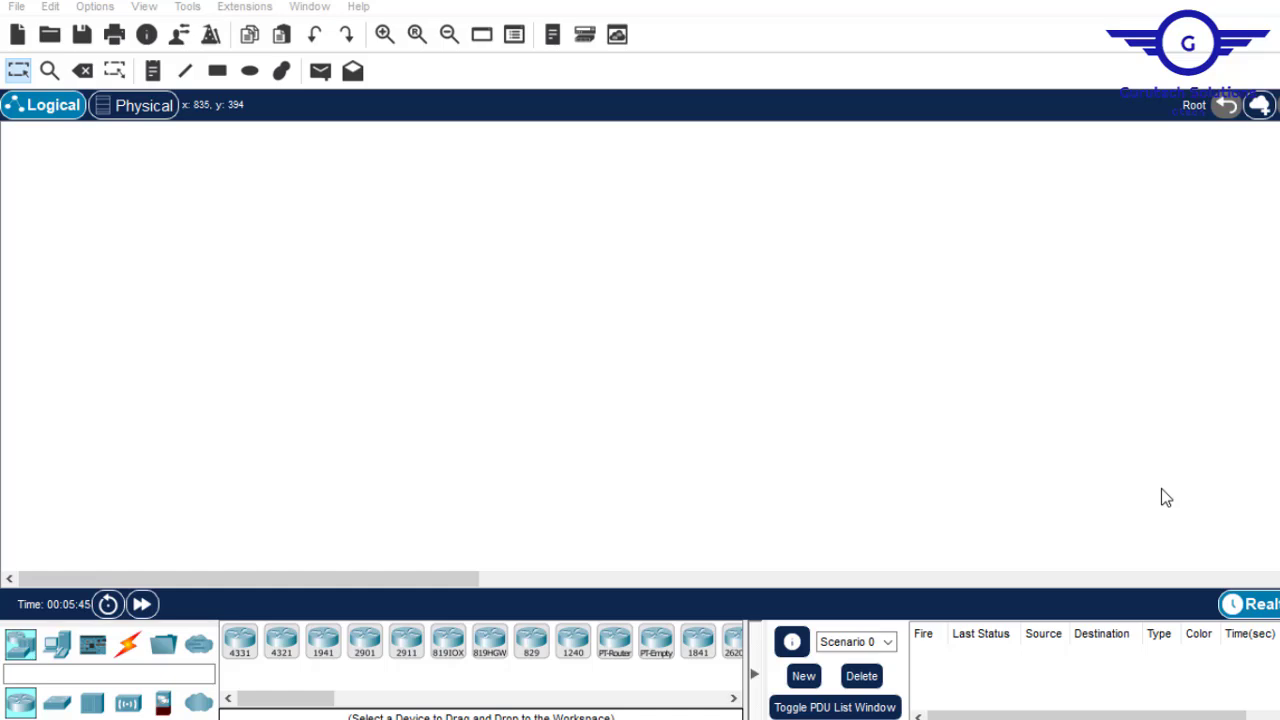
# Add a 3650-24PS multilayer switch at the top of the workspace and three 2960 switches below it.
pyautogui.click(57, 705)
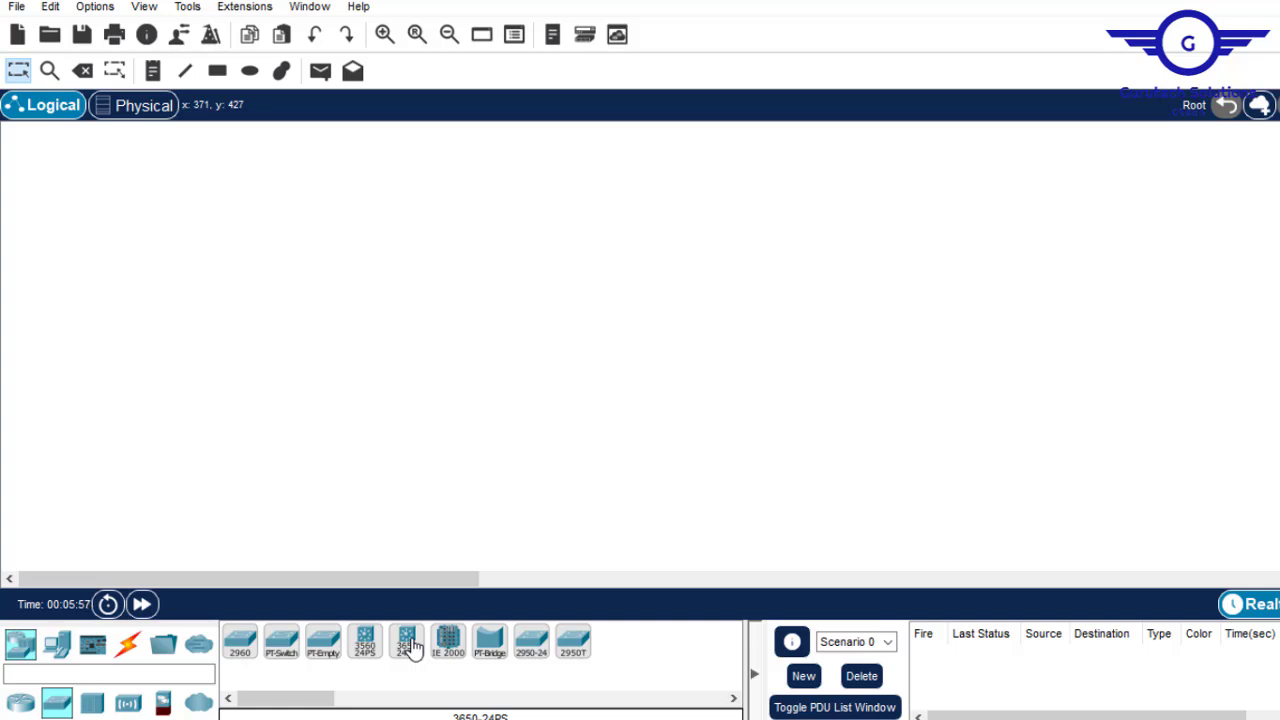
pyautogui.moveTo(413, 645); pyautogui.dragTo(597, 181)
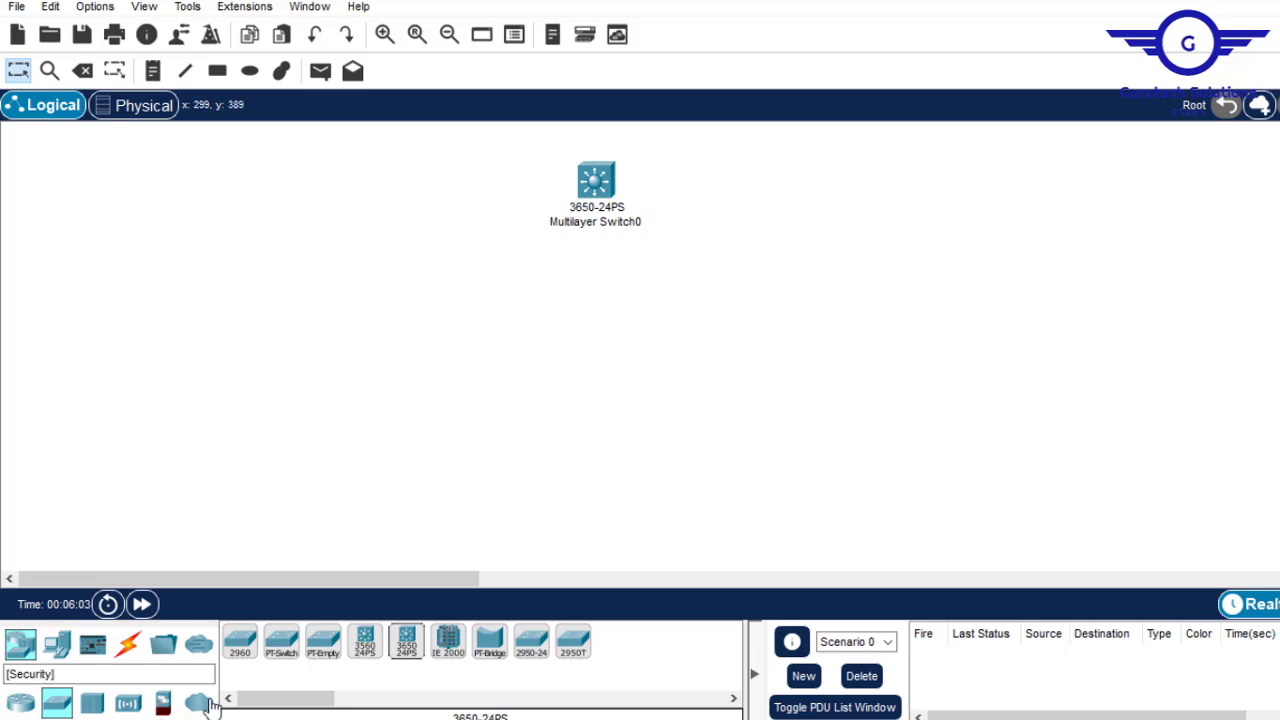
pyautogui.moveTo(240, 655); pyautogui.dragTo(412, 368)
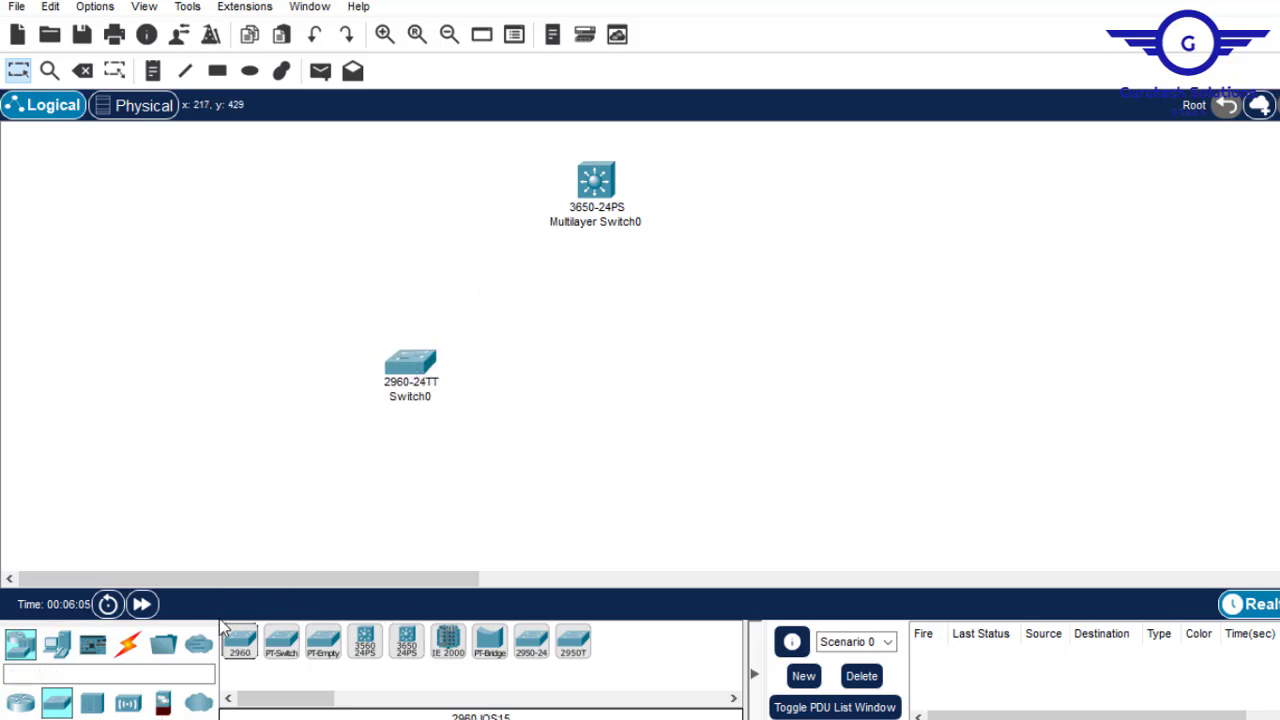
pyautogui.moveTo(240, 648); pyautogui.dragTo(823, 396)
pyautogui.moveTo(240, 650); pyautogui.dragTo(596, 394)
# Arrange the three 2960 switches in a roughly even row beneath the multilayer switch.
pyautogui.moveTo(423, 377); pyautogui.dragTo(374, 374)
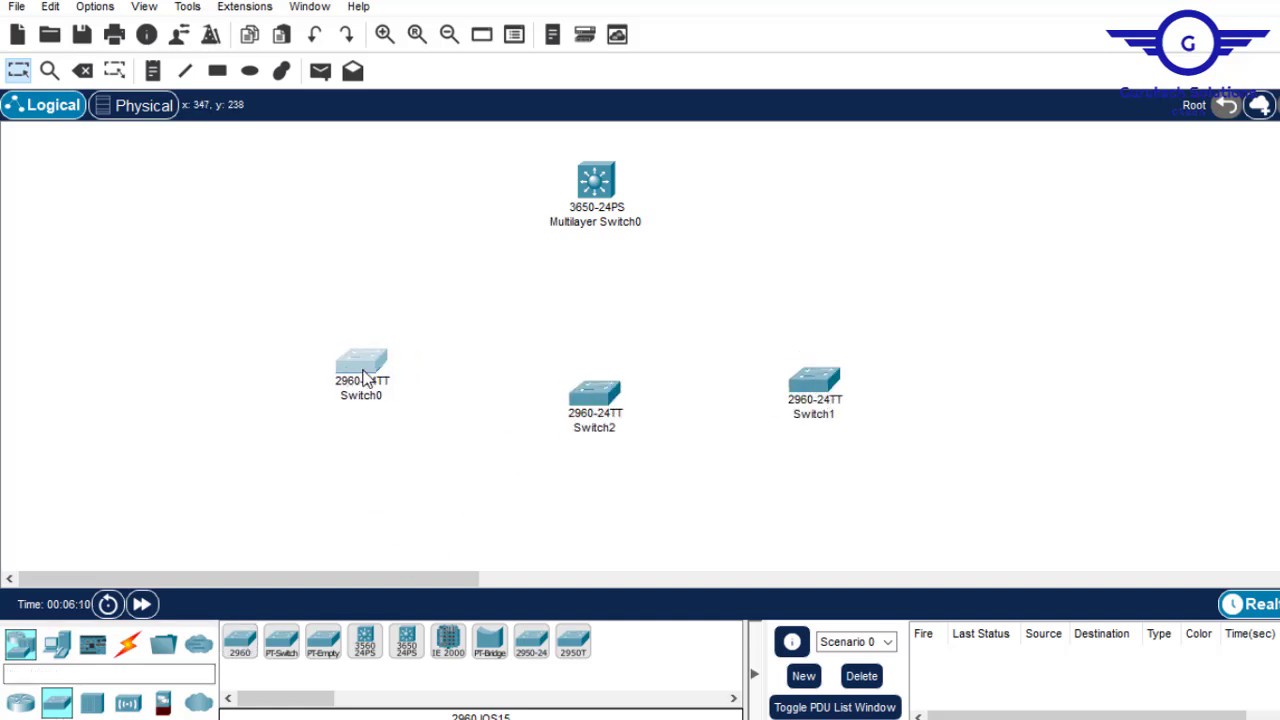
pyautogui.click(607, 400)
pyautogui.moveTo(607, 400); pyautogui.dragTo(587, 385)
pyautogui.moveTo(831, 378); pyautogui.dragTo(832, 360)
pyautogui.click(583, 395)
pyautogui.moveTo(583, 395); pyautogui.dragTo(582, 387)
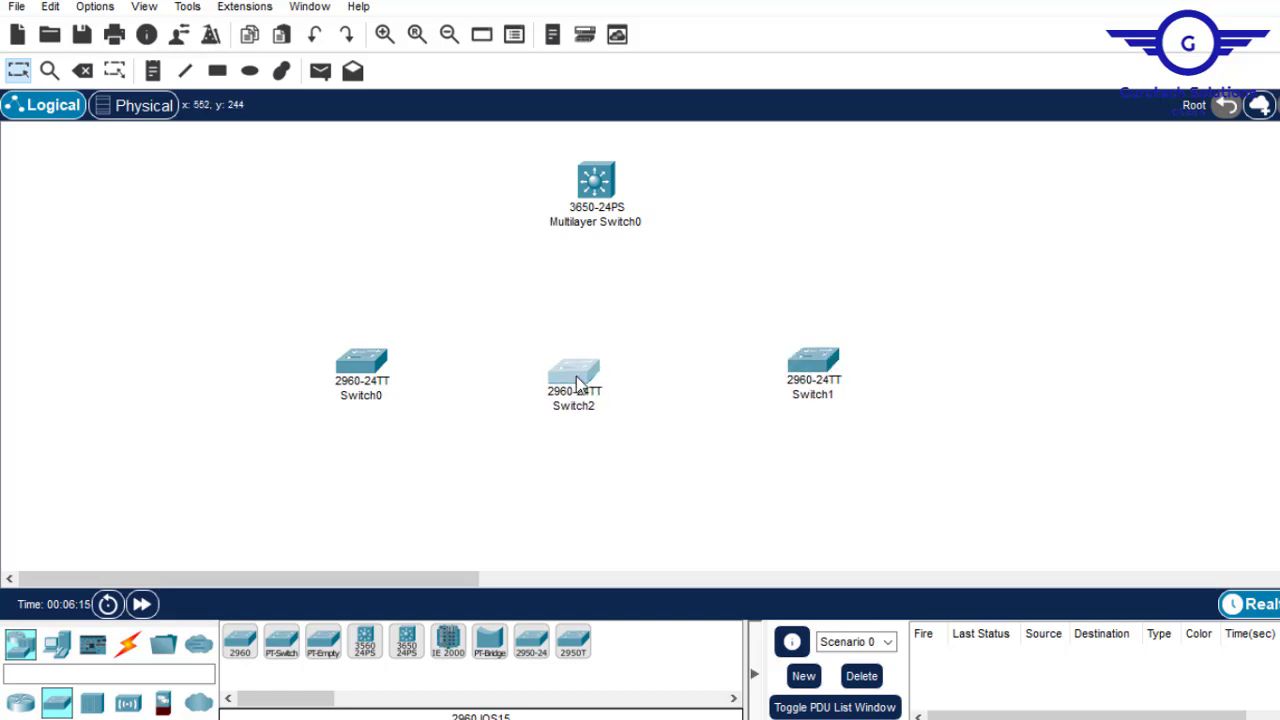
# Add four PCs below the 2960 switches: one near Switch0, two under Switch2 and one near Switch1.
pyautogui.click(62, 645)
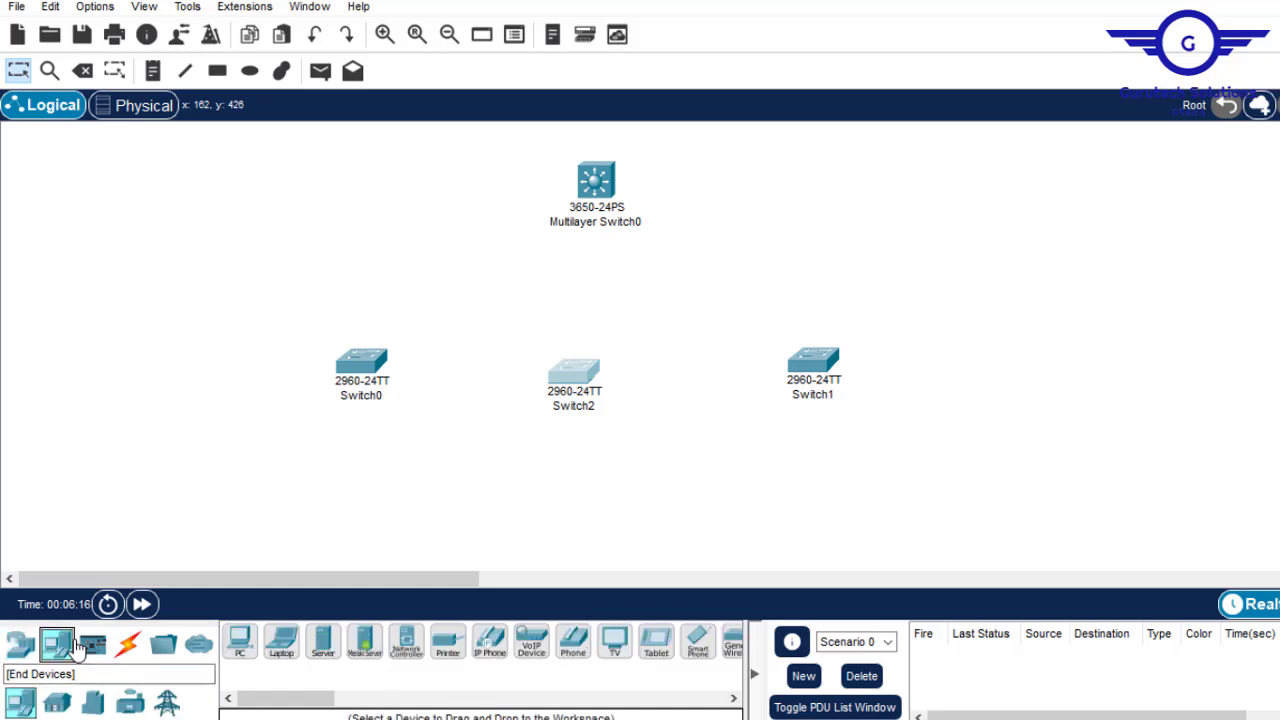
pyautogui.click(240, 645)
pyautogui.click(172, 445)
pyautogui.click(240, 645)
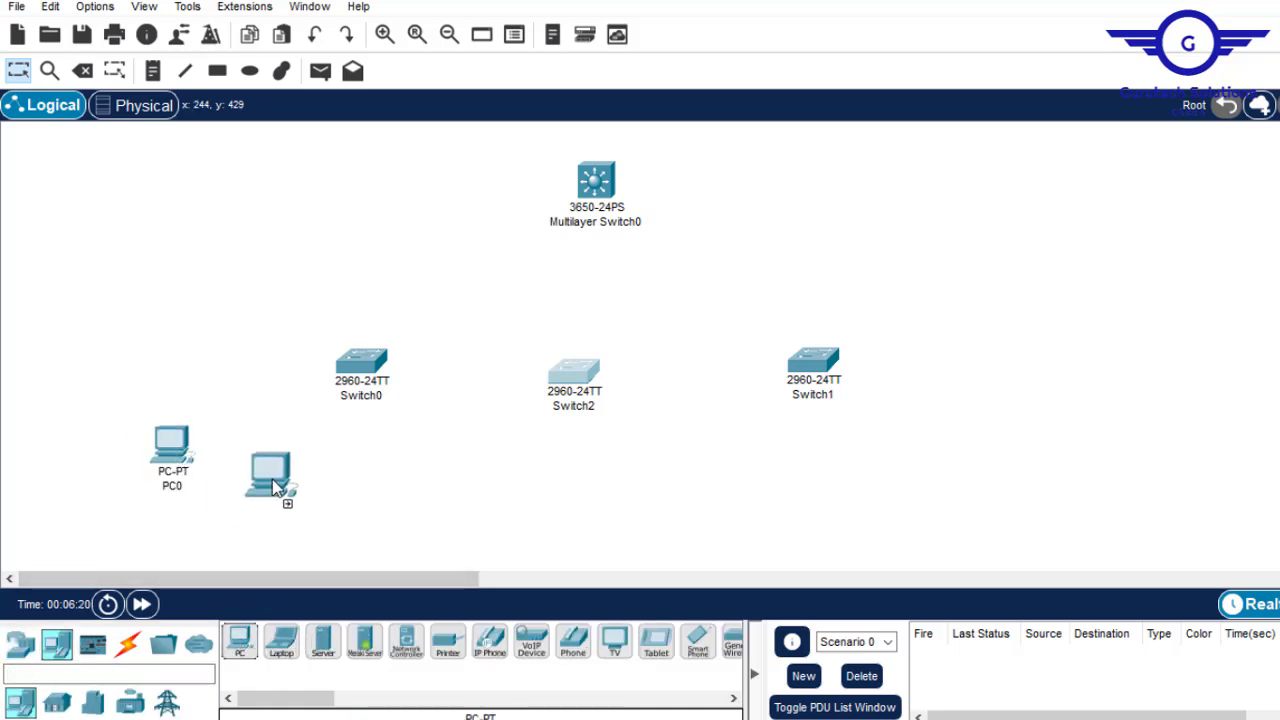
pyautogui.click(475, 460)
pyautogui.click(240, 645)
pyautogui.click(622, 490)
pyautogui.moveTo(475, 462); pyautogui.dragTo(470, 500)
pyautogui.click(240, 645)
pyautogui.click(1030, 425)
# Connect the multilayer switch to Switch0, Switch1 and Switch2 using the automatically chosen connection type.
pyautogui.click(127, 645)
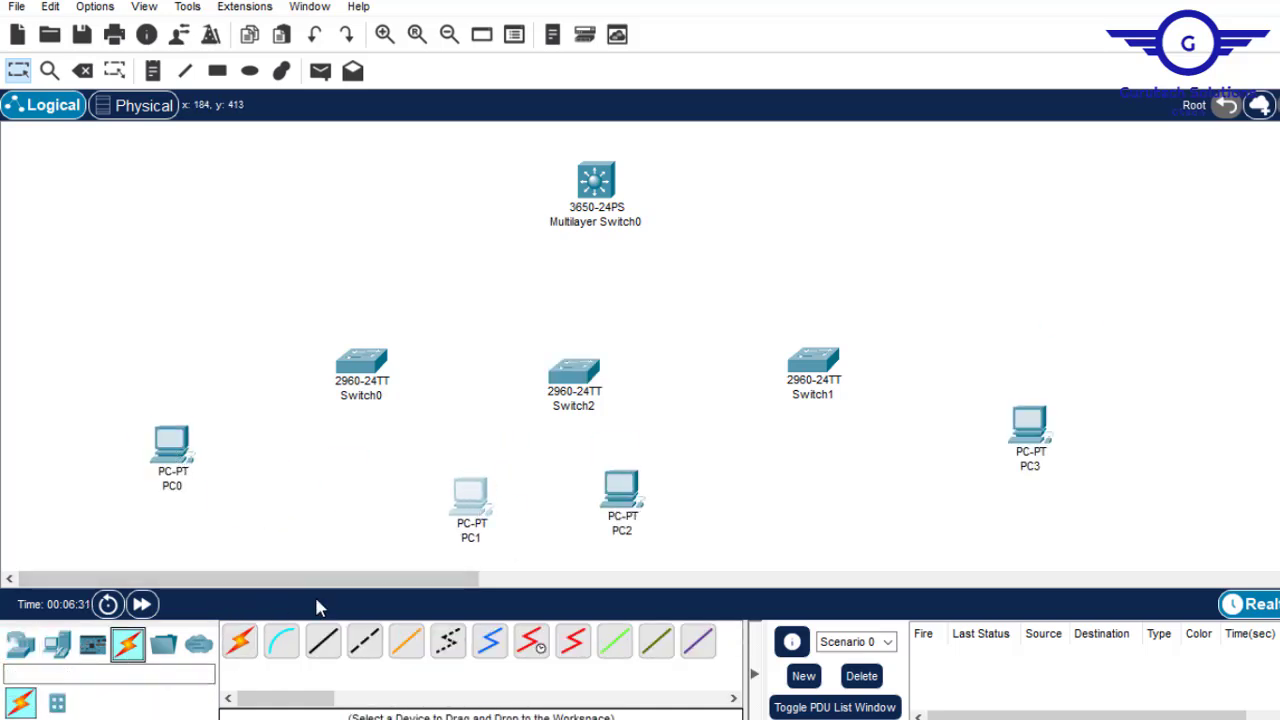
pyautogui.click(240, 641)
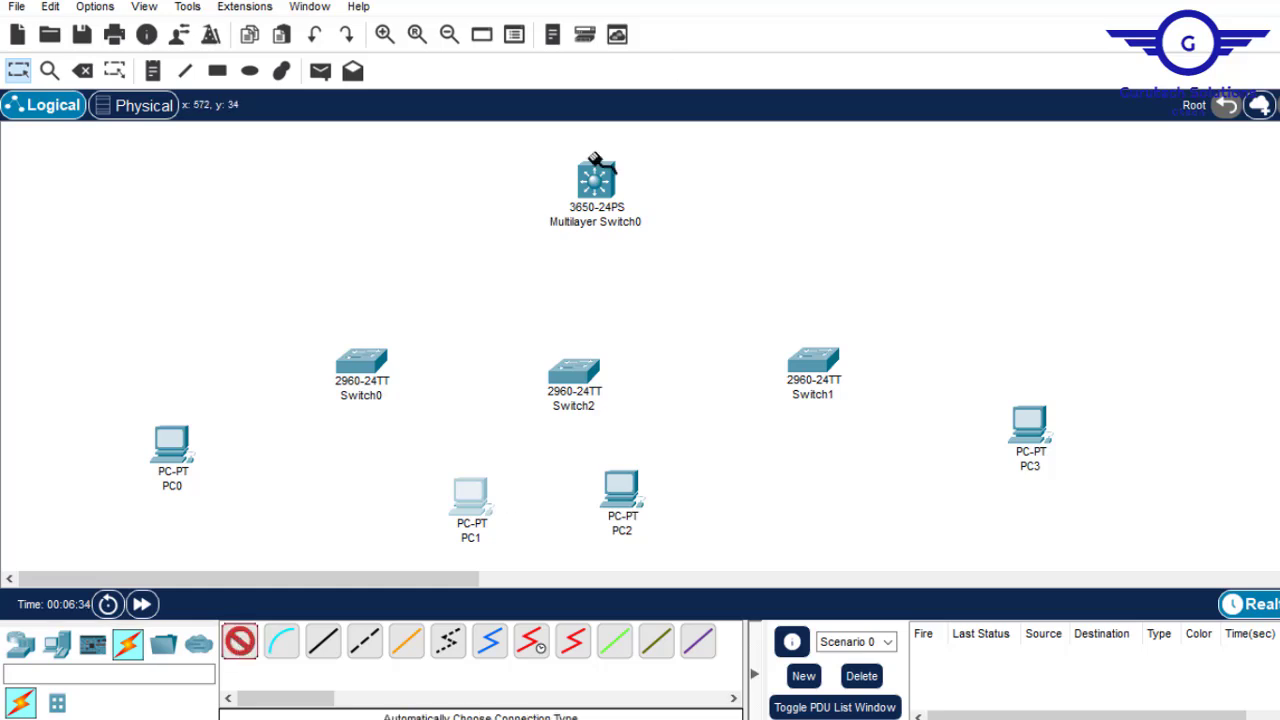
pyautogui.click(596, 180)
pyautogui.click(574, 375)
pyautogui.click(596, 180)
pyautogui.click(361, 365)
pyautogui.click(240, 641)
pyautogui.click(596, 180)
pyautogui.click(812, 365)
pyautogui.click(240, 641)
pyautogui.click(596, 180)
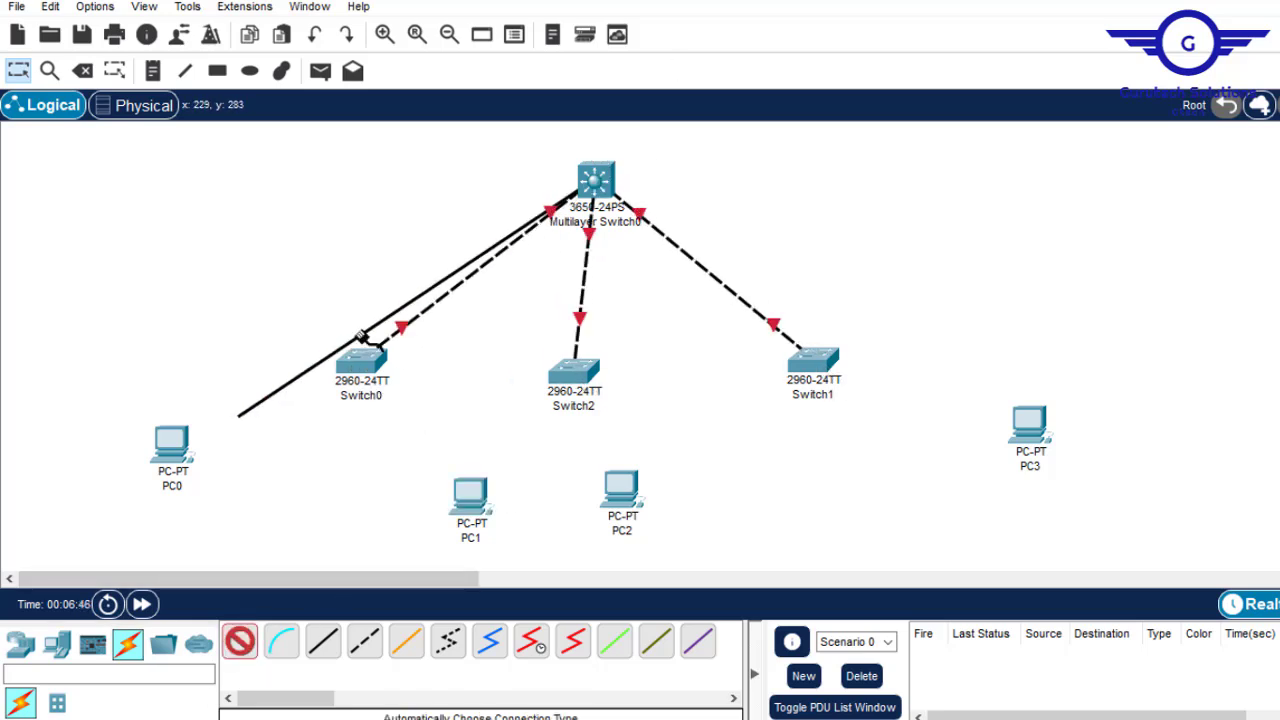
# Connect PC0 to Switch0 and PC1 to Switch2 using the automatically chosen connection type.
pyautogui.click(240, 645)
pyautogui.click(172, 445)
pyautogui.click(361, 365)
pyautogui.click(240, 641)
pyautogui.click(470, 495)
pyautogui.click(574, 375)
# Connect PC2 to Switch2 and PC3 to Switch1 with automatic cabling, and shift Switch0 slightly lower in the layout.
pyautogui.click(622, 490)
pyautogui.click(574, 375)
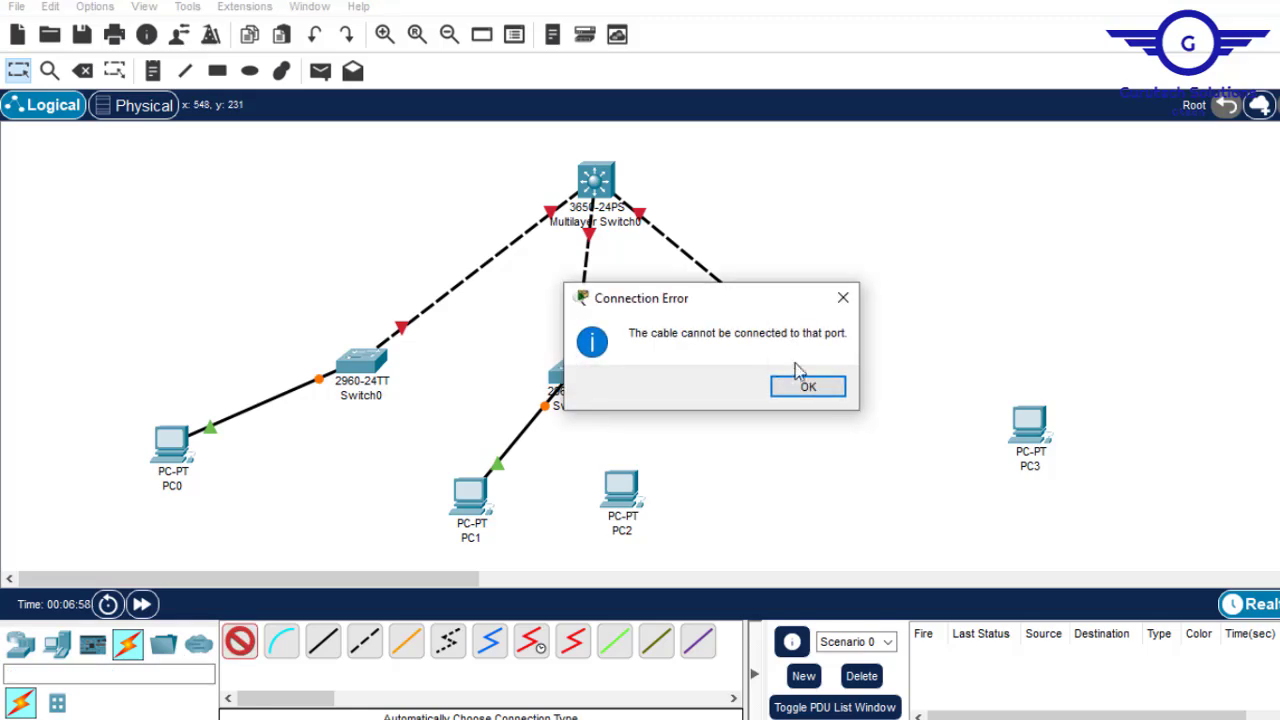
pyautogui.click(806, 383)
pyautogui.click(240, 641)
pyautogui.click(812, 365)
pyautogui.click(1029, 425)
pyautogui.moveTo(810, 367)
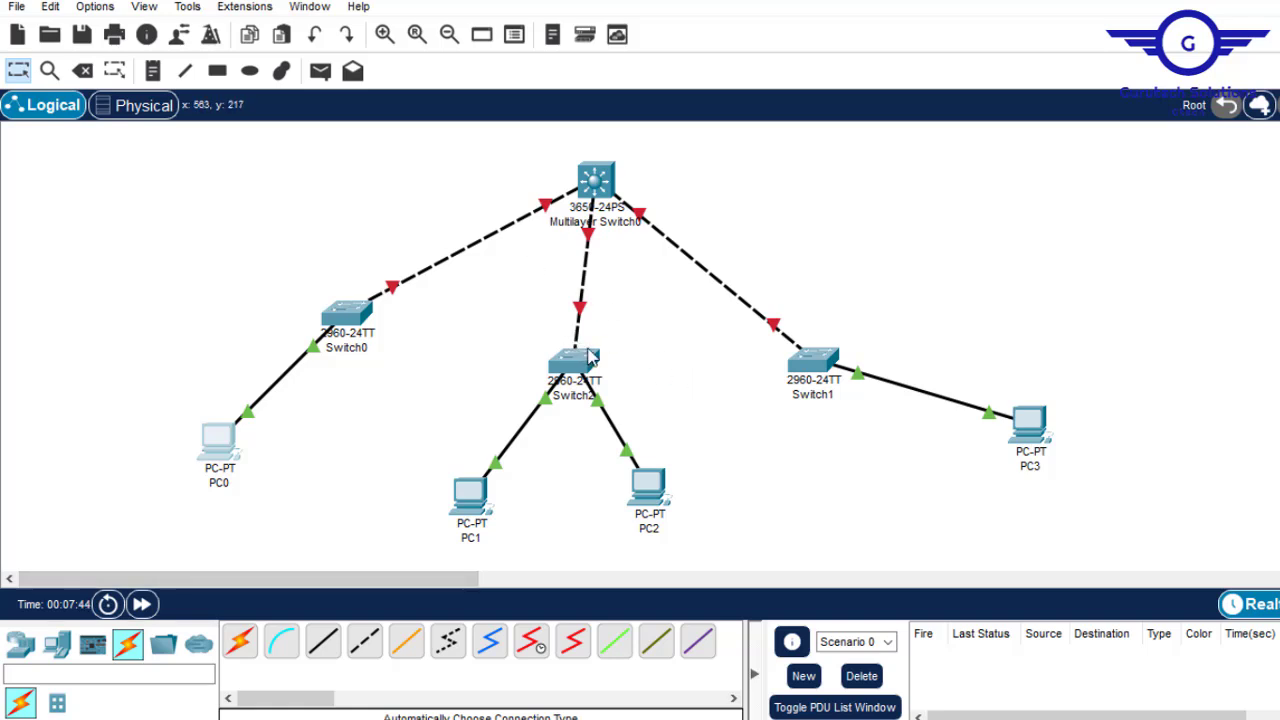
pyautogui.moveTo(327, 316); pyautogui.dragTo(322, 333)
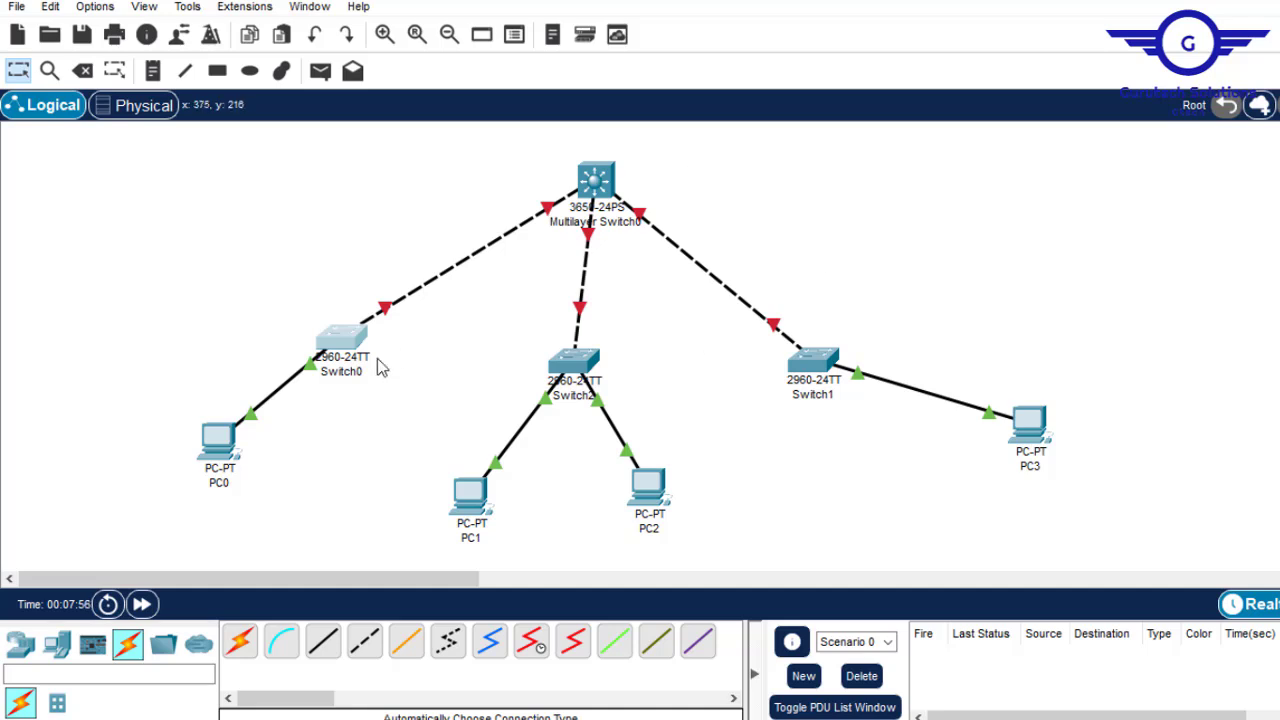
# Install an AC-POWER-SUPPLY module in the first empty power bay of the multilayer switch and close its window.
pyautogui.click(594, 178)
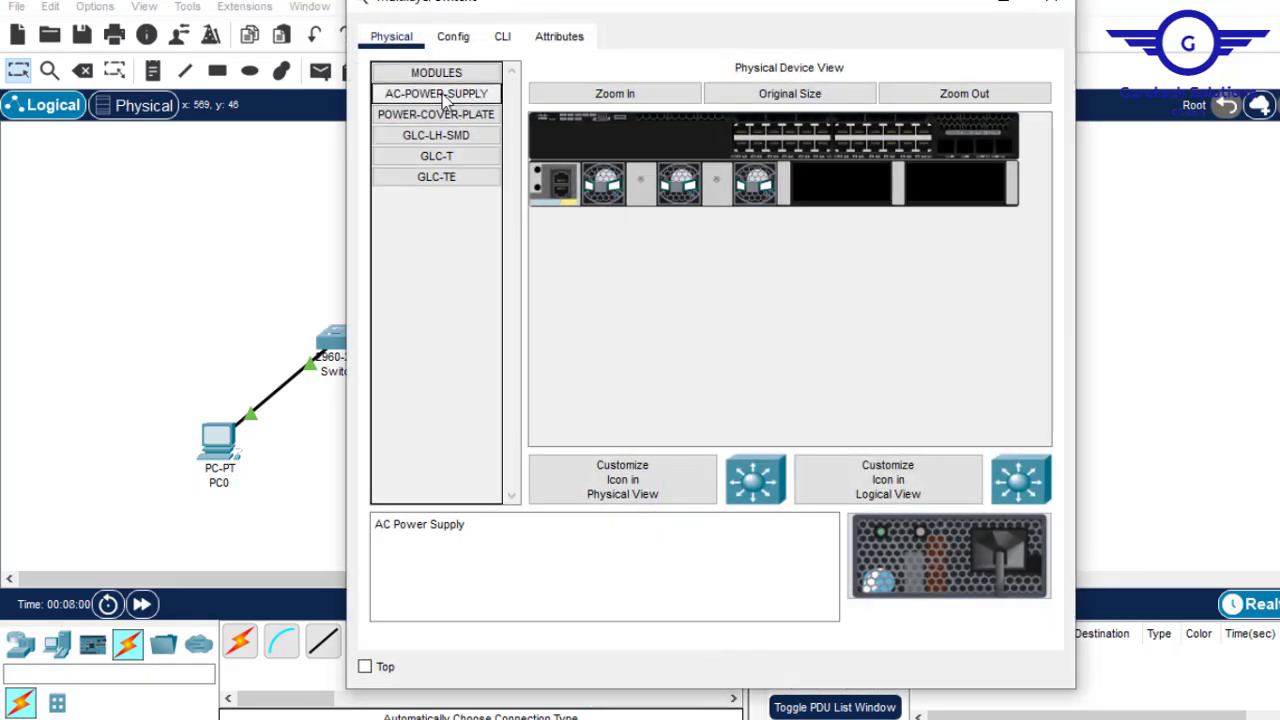
pyautogui.moveTo(441, 100); pyautogui.dragTo(823, 183)
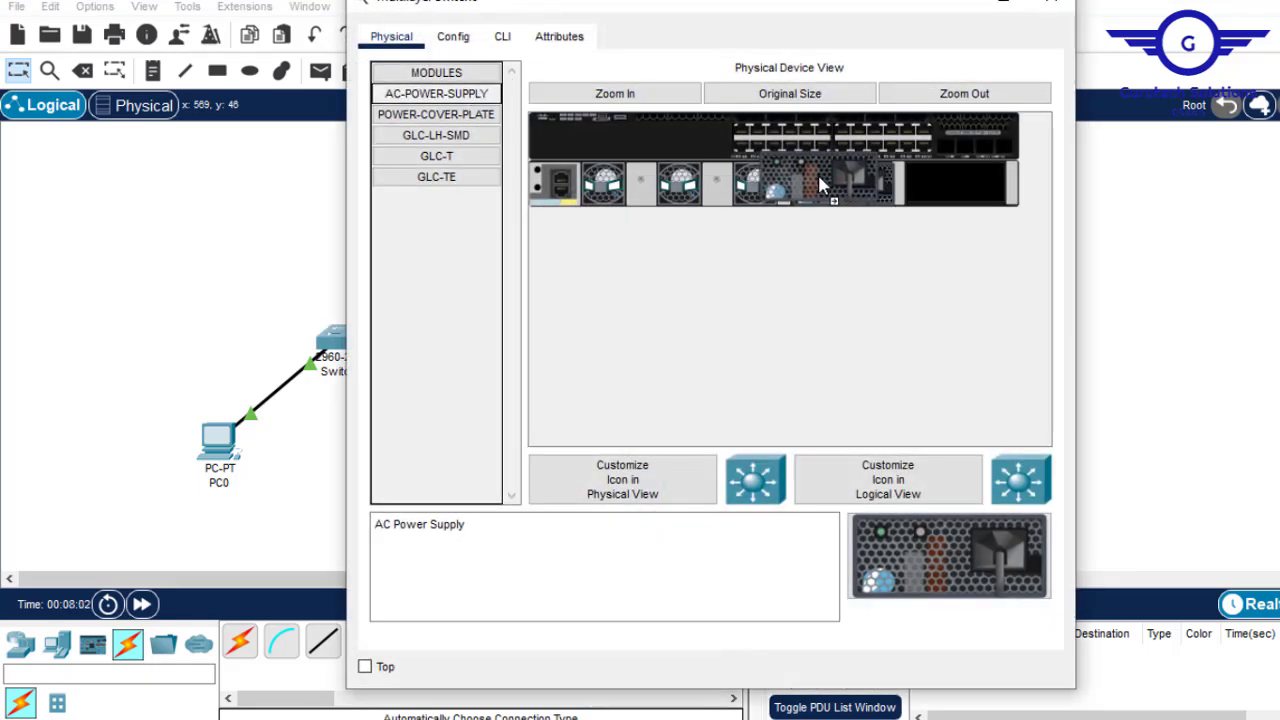
pyautogui.click(1052, 3)
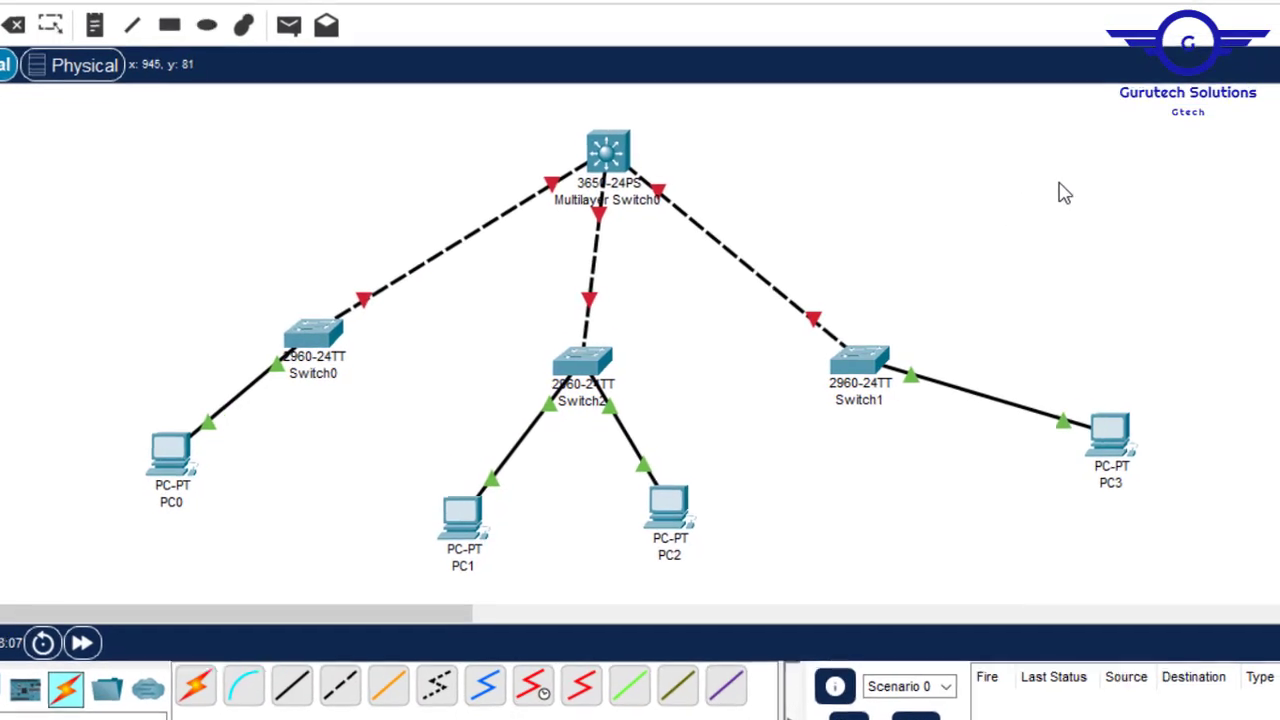
# Open Switch0's command line and enter global configuration mode with en and conf t.
pyautogui.click(313, 337)
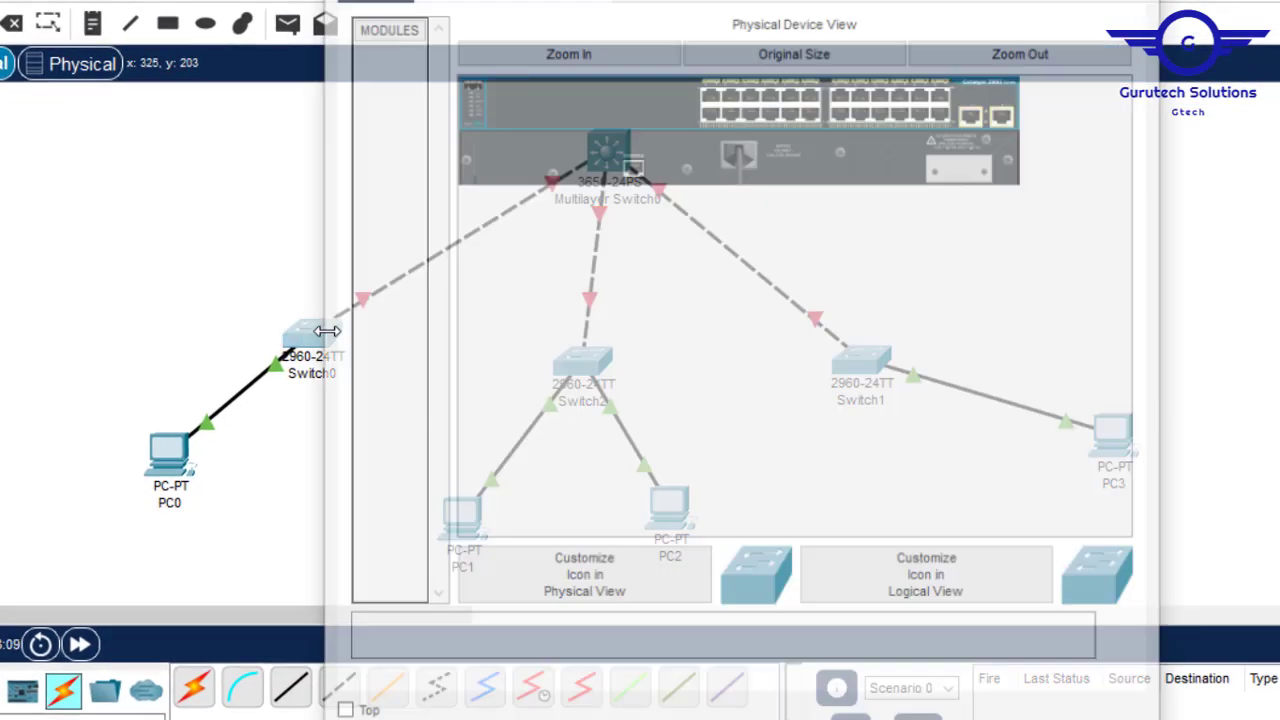
pyautogui.click(493, 5)
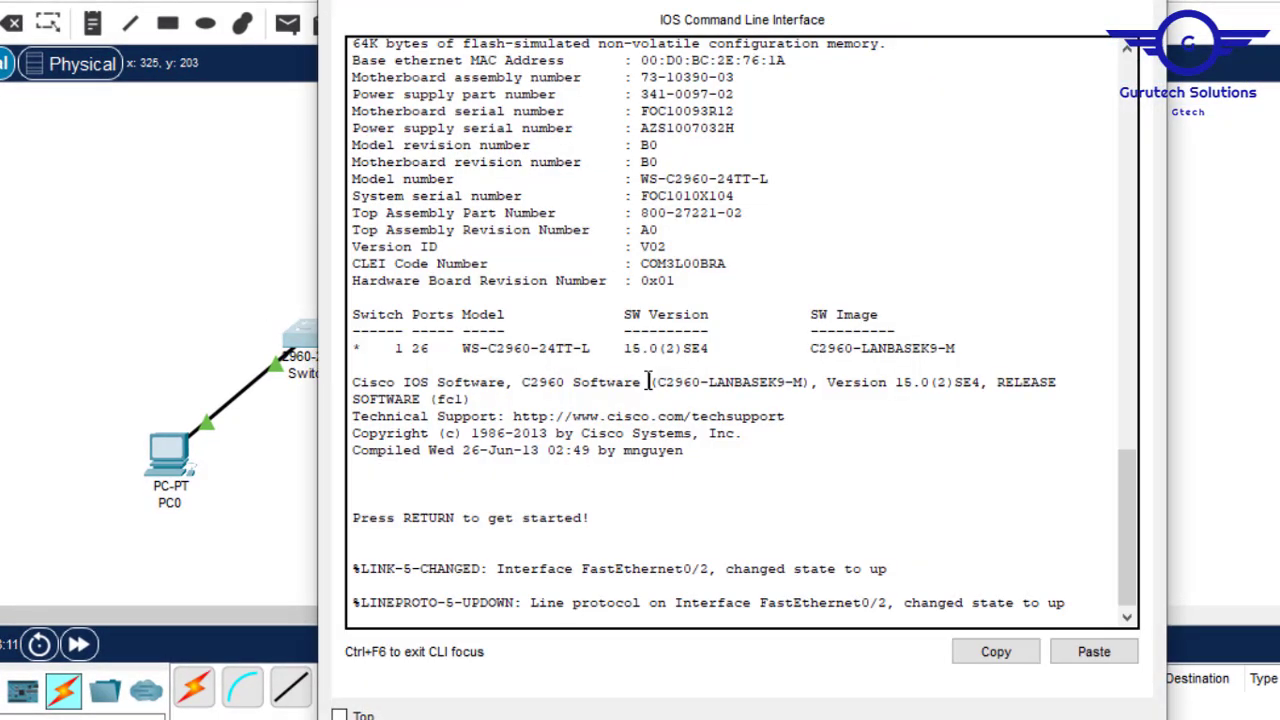
pyautogui.press('Return')
pyautogui.press('Return')
pyautogui.press('Return')
pyautogui.write('en')
pyautogui.press('Return')
pyautogui.write('ch#c')
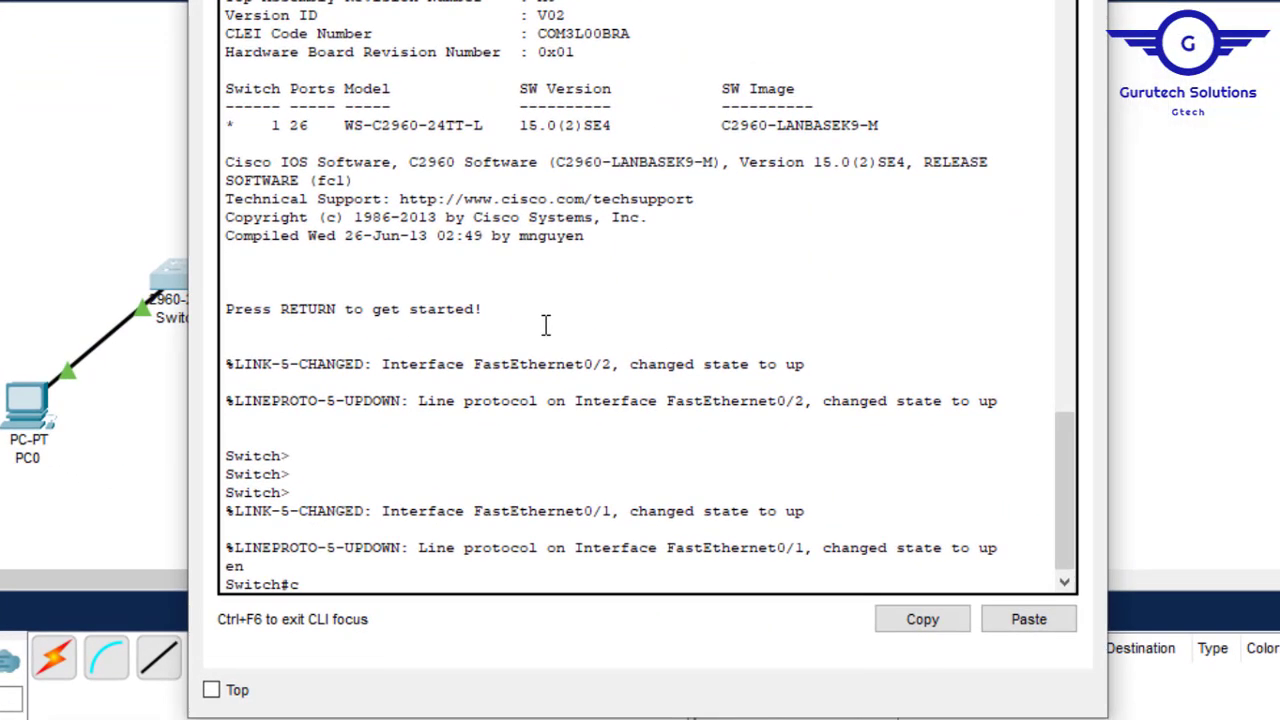
pyautogui.write('onf t')
pyautogui.press('Return')
pyautogui.press('Return')
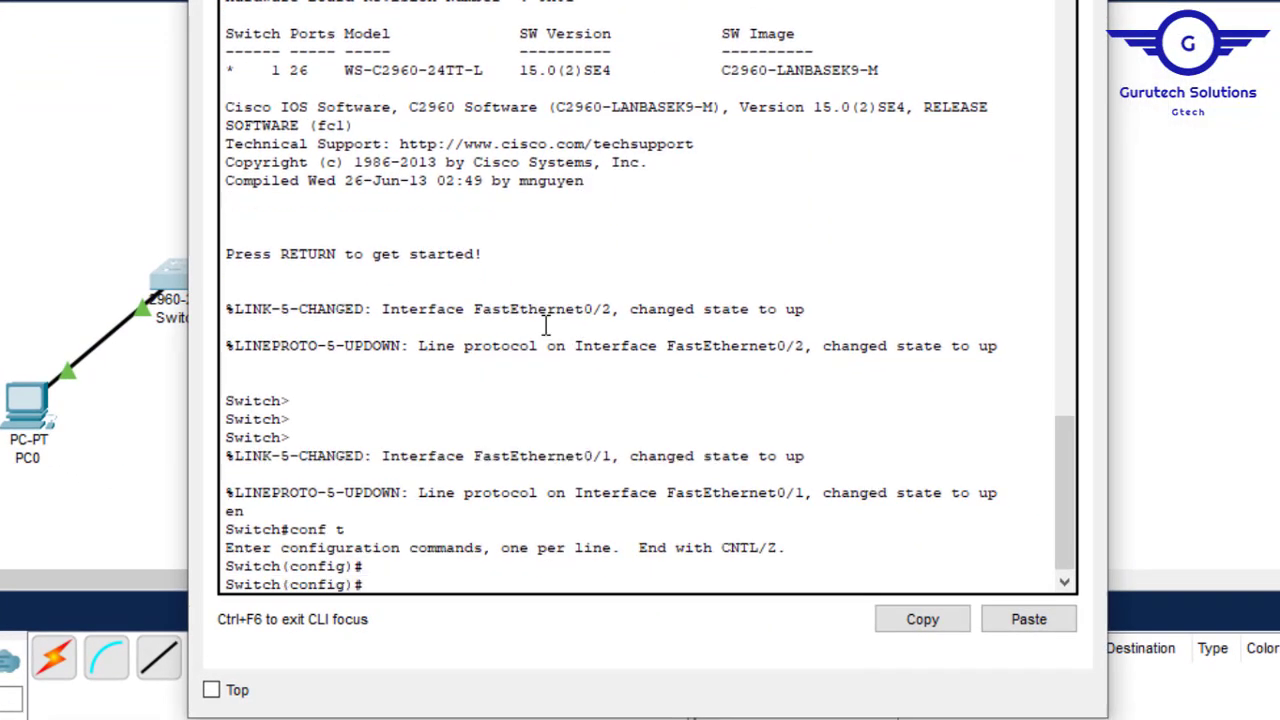
pyautogui.press('Return')
# Create VLAN 10 on Switch0 and exit back to global configuration mode.
pyautogui.write('vlan')
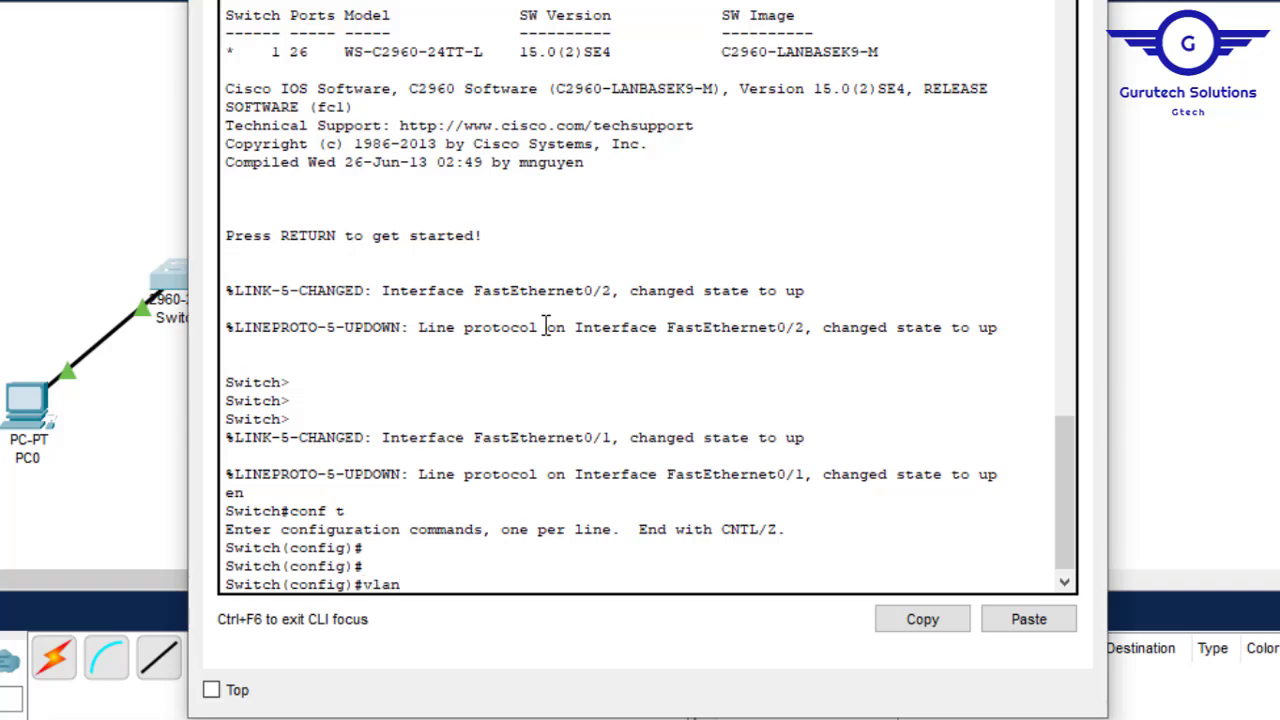
pyautogui.write(' 10\\')
pyautogui.press('Return')
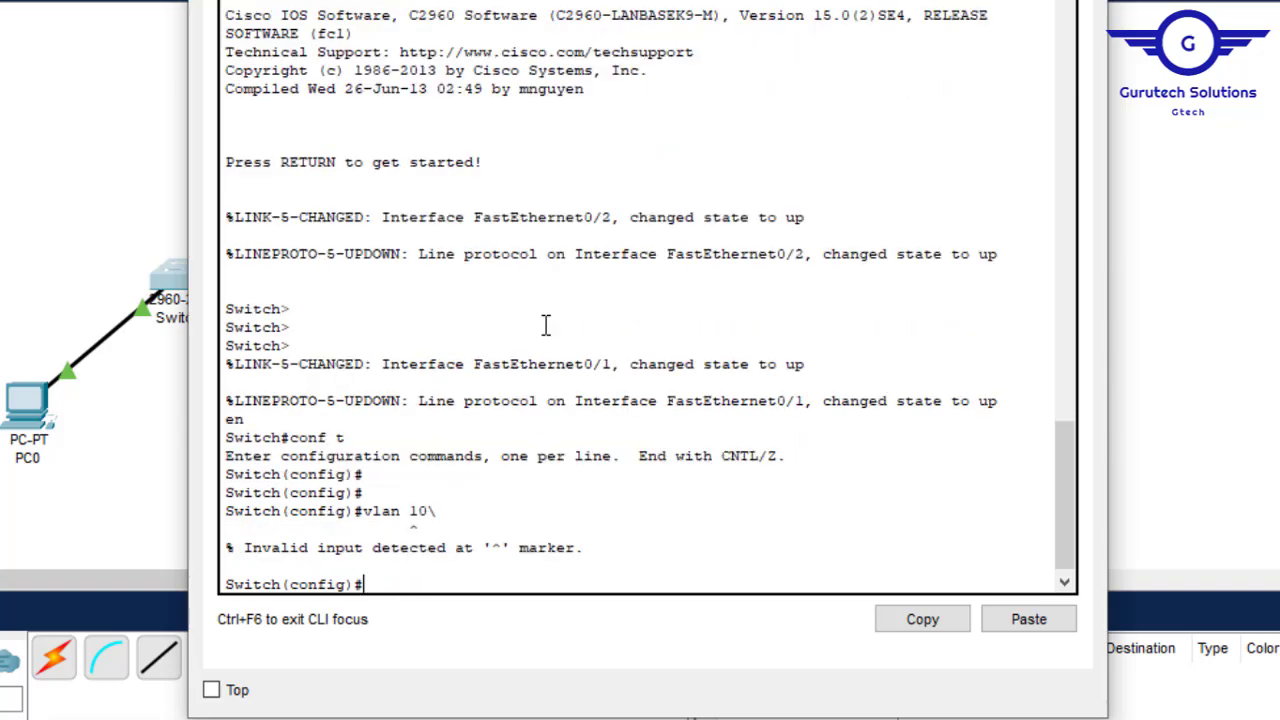
pyautogui.press('Up')
pyautogui.press('Return')
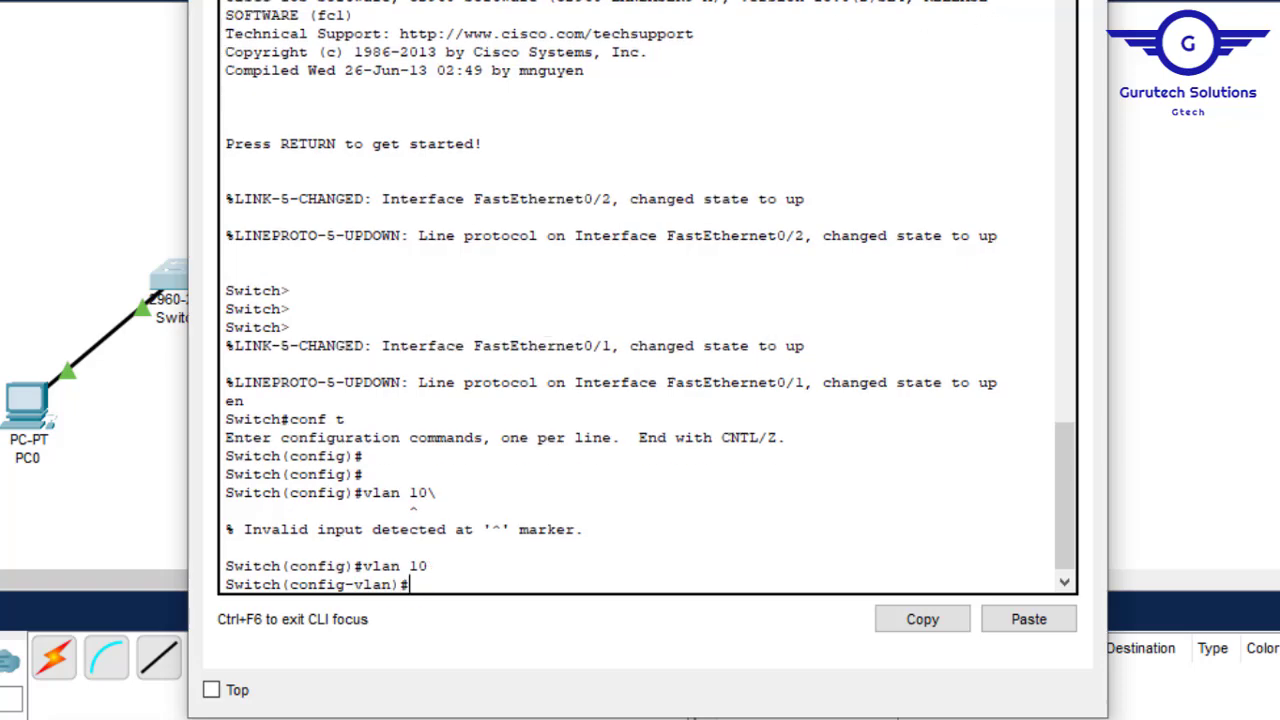
pyautogui.click(1160, 170)
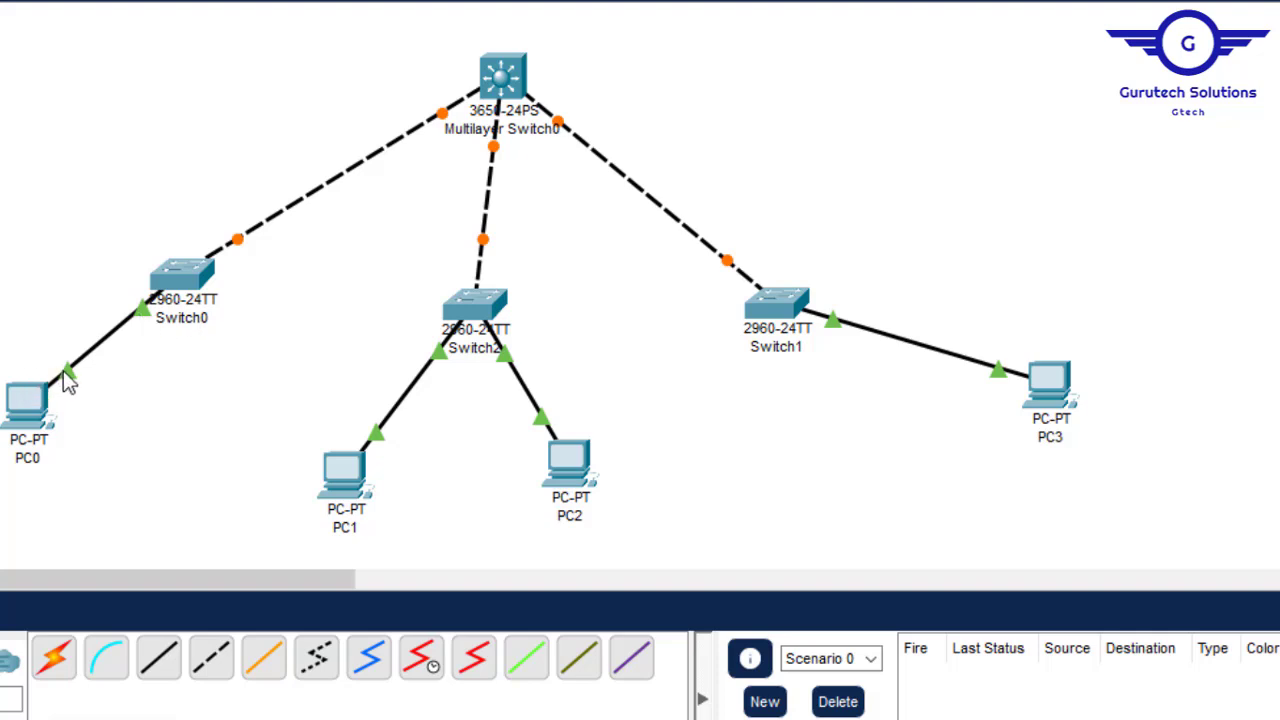
pyautogui.click(193, 270)
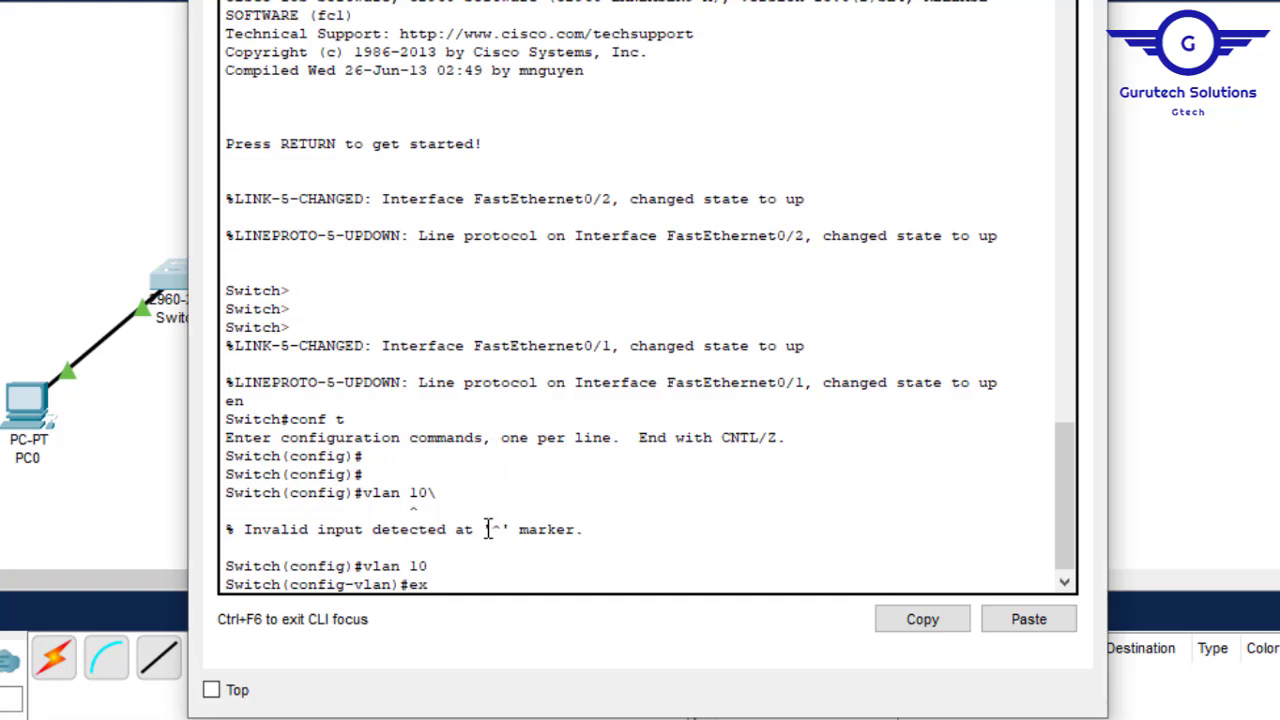
pyautogui.write('exit')
pyautogui.press('Return')
pyautogui.press('Return')
pyautogui.press('Return')
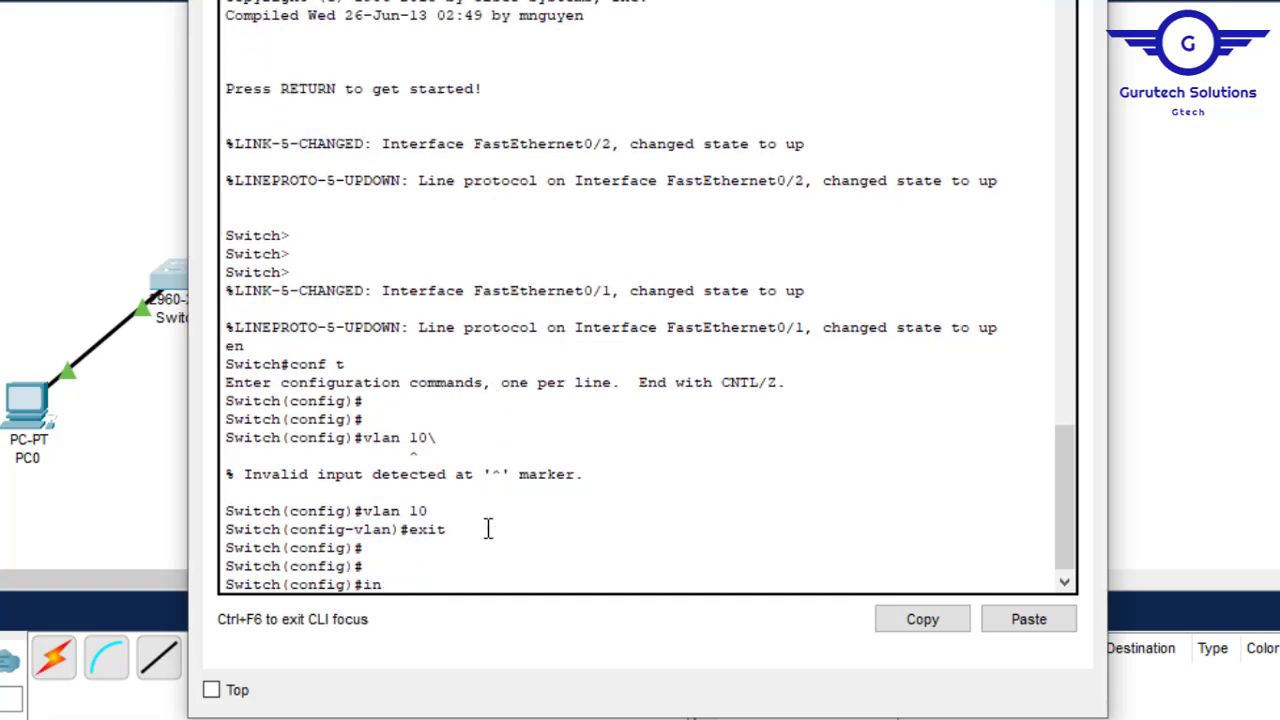
# Enter interface fa0/2 on Switch0 and set it to access mode with switchport mode access.
pyautogui.write('int fa0.')
pyautogui.write('2')
pyautogui.press('Return')
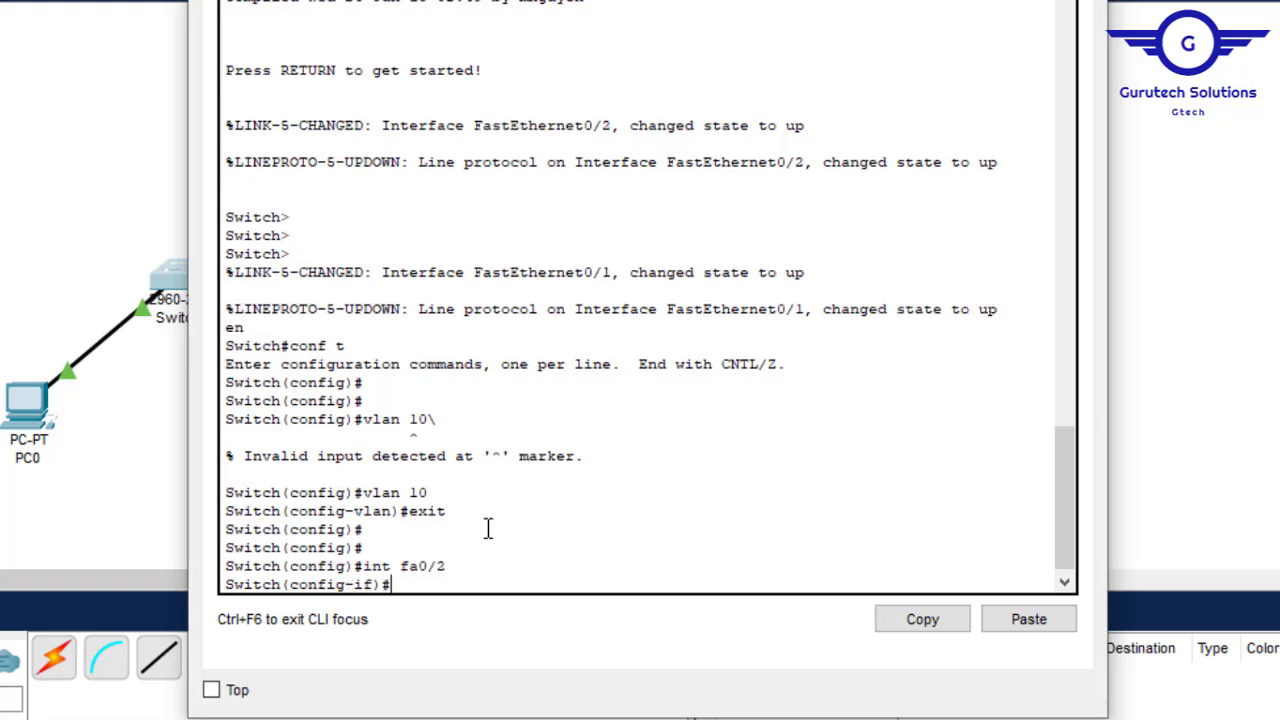
pyautogui.write('switc')
pyautogui.press('Tab')
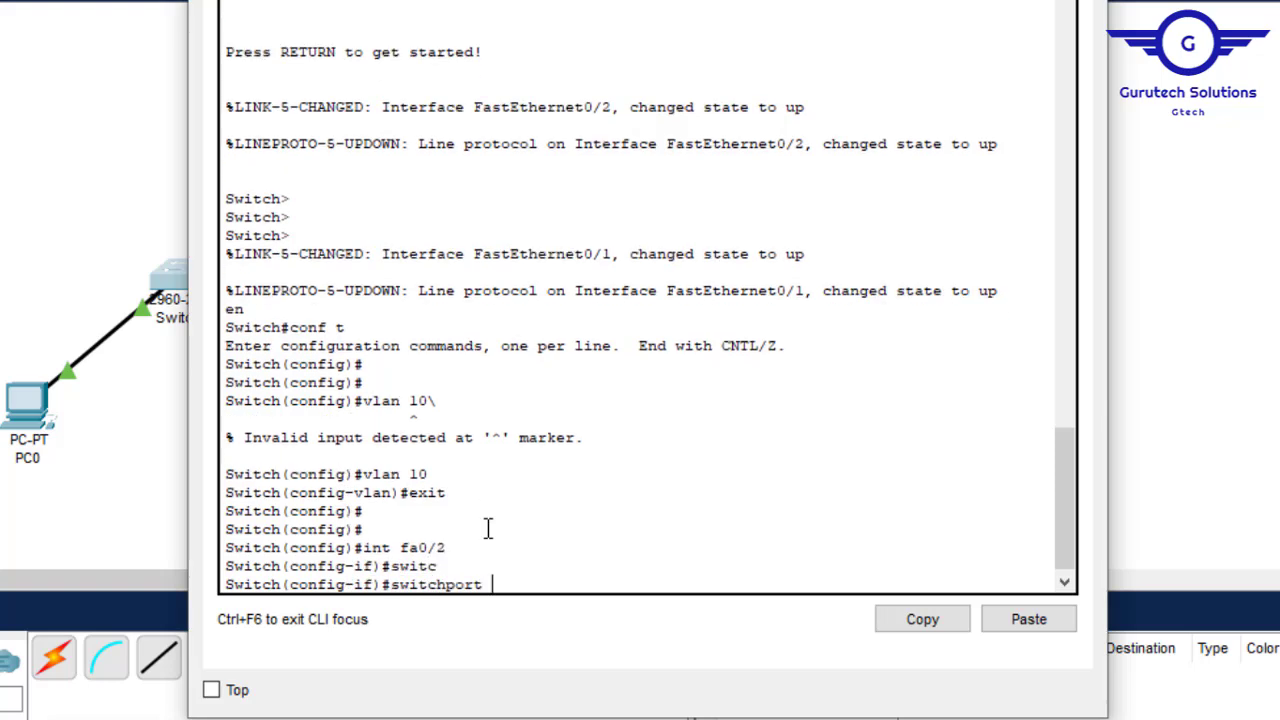
pyautogui.write('m')
pyautogui.press('Tab')
pyautogui.write('a')
pyautogui.press('Tab')
pyautogui.press('Return')
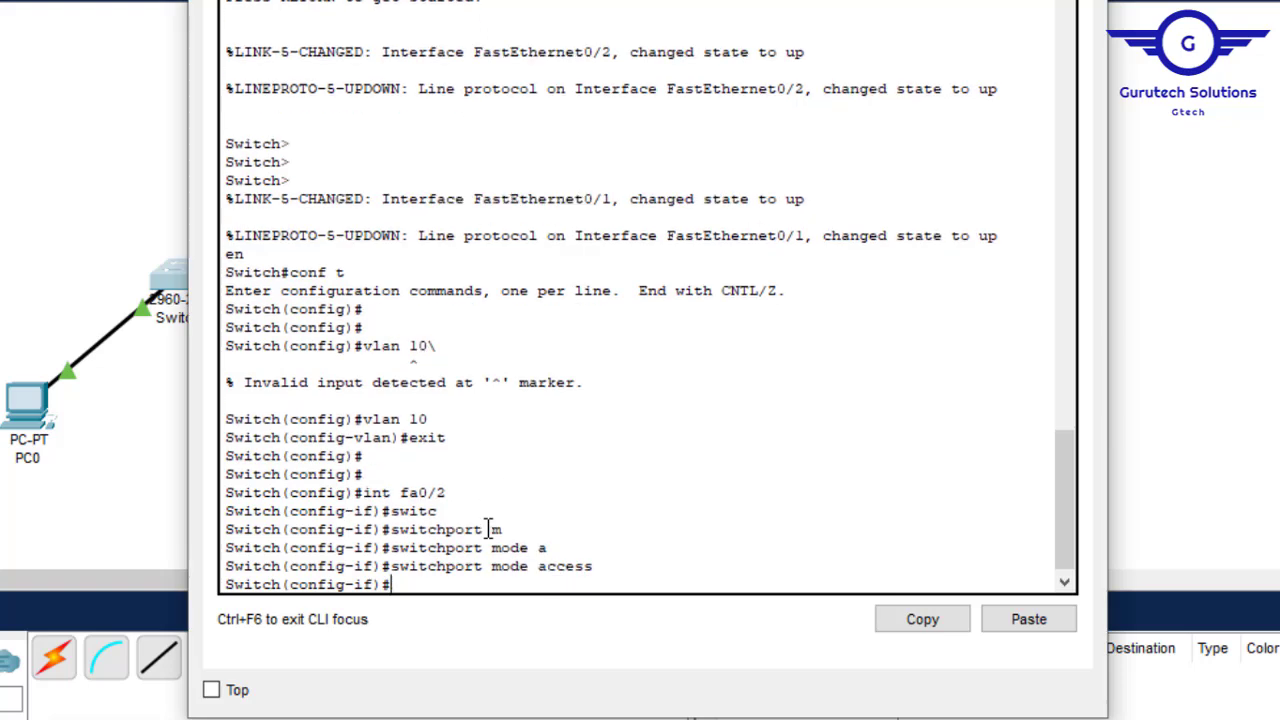
# Assign fa0/2 to VLAN 10 with switchport access vlan 10, exit interface configuration and close the Switch0 window.
pyautogui.write('sw')
pyautogui.press('Tab')
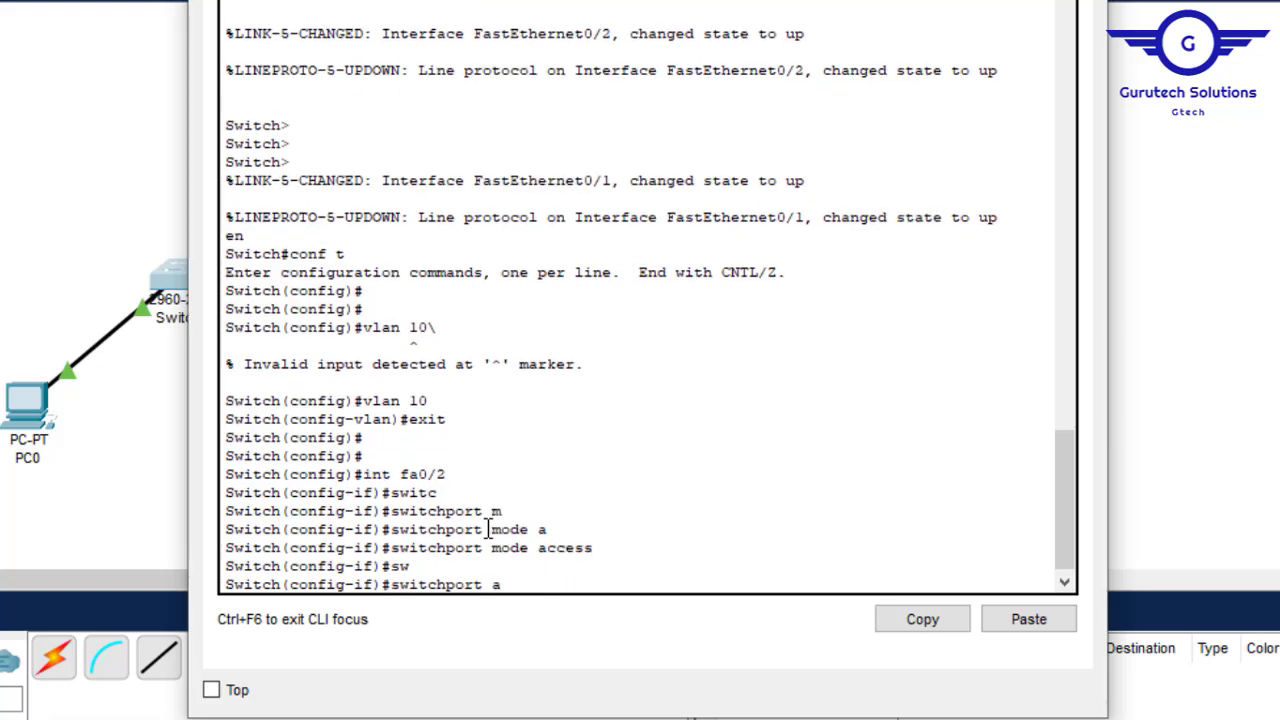
pyautogui.write('a')
pyautogui.press('Tab')
pyautogui.write('v')
pyautogui.press('Tab')
pyautogui.write('1')
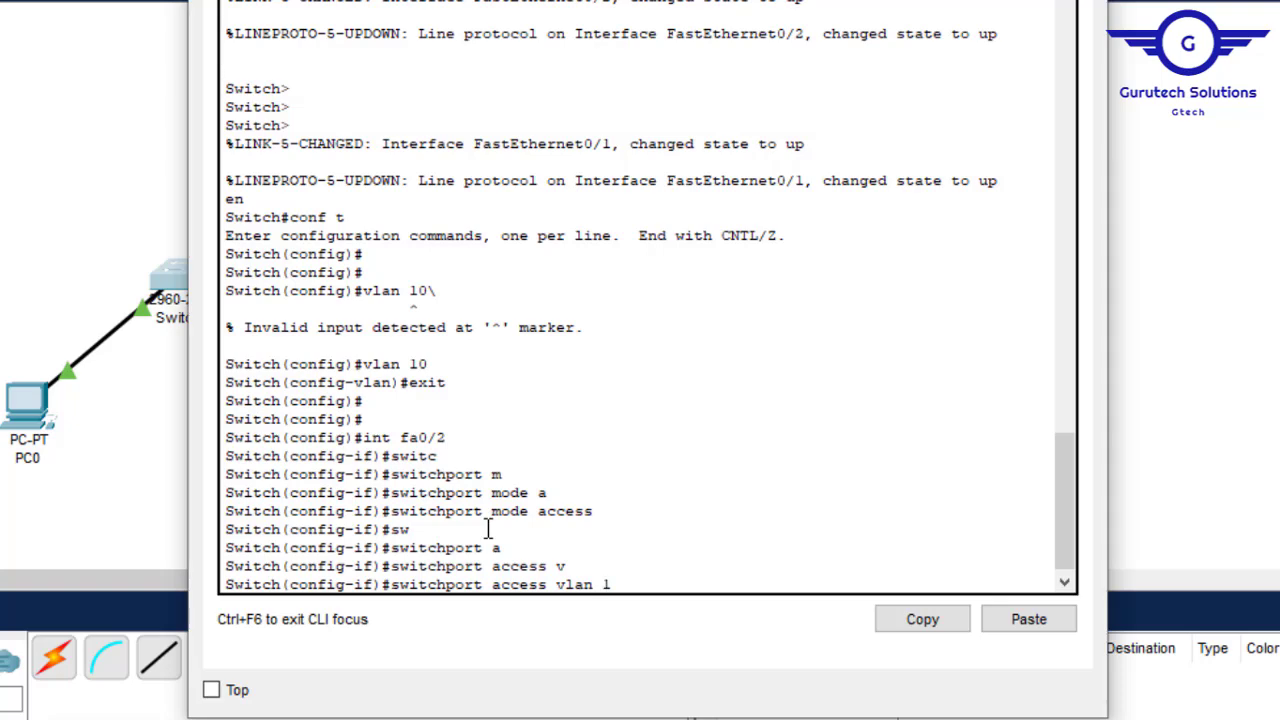
pyautogui.write('0')
pyautogui.press('Return')
pyautogui.write('ex')
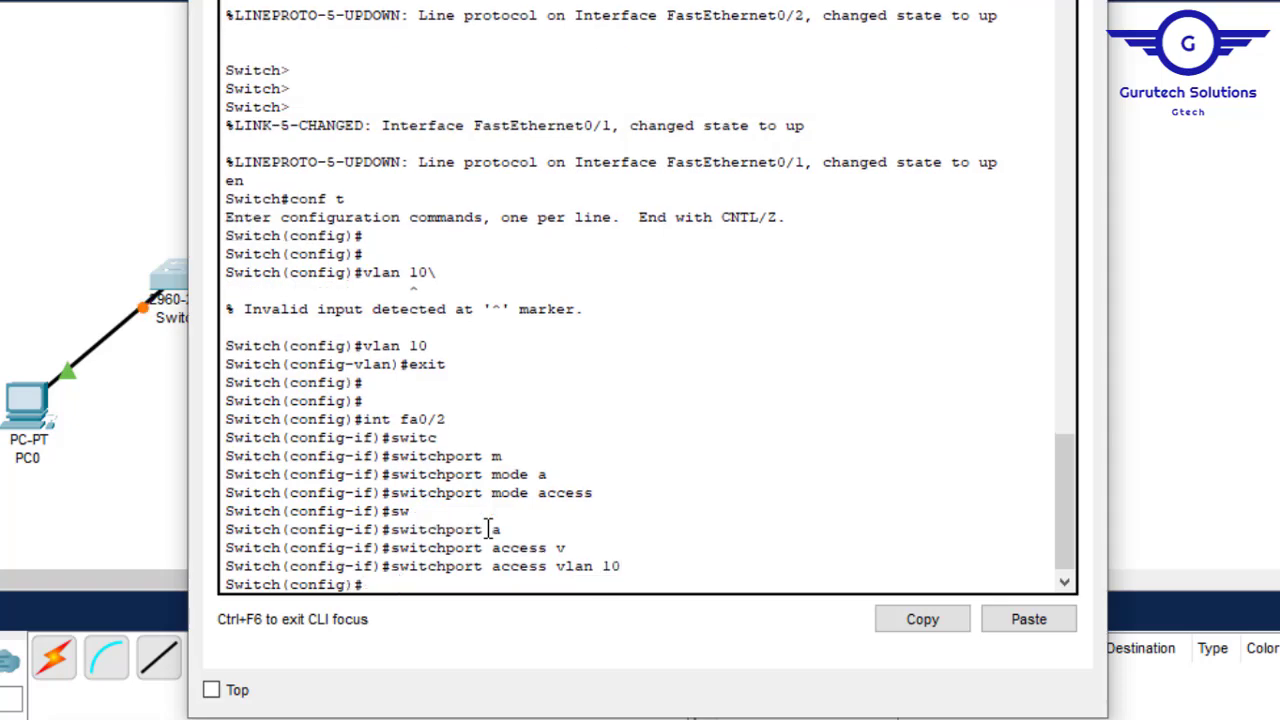
pyautogui.press('Return')
pyautogui.press('Return')
pyautogui.press('Return')
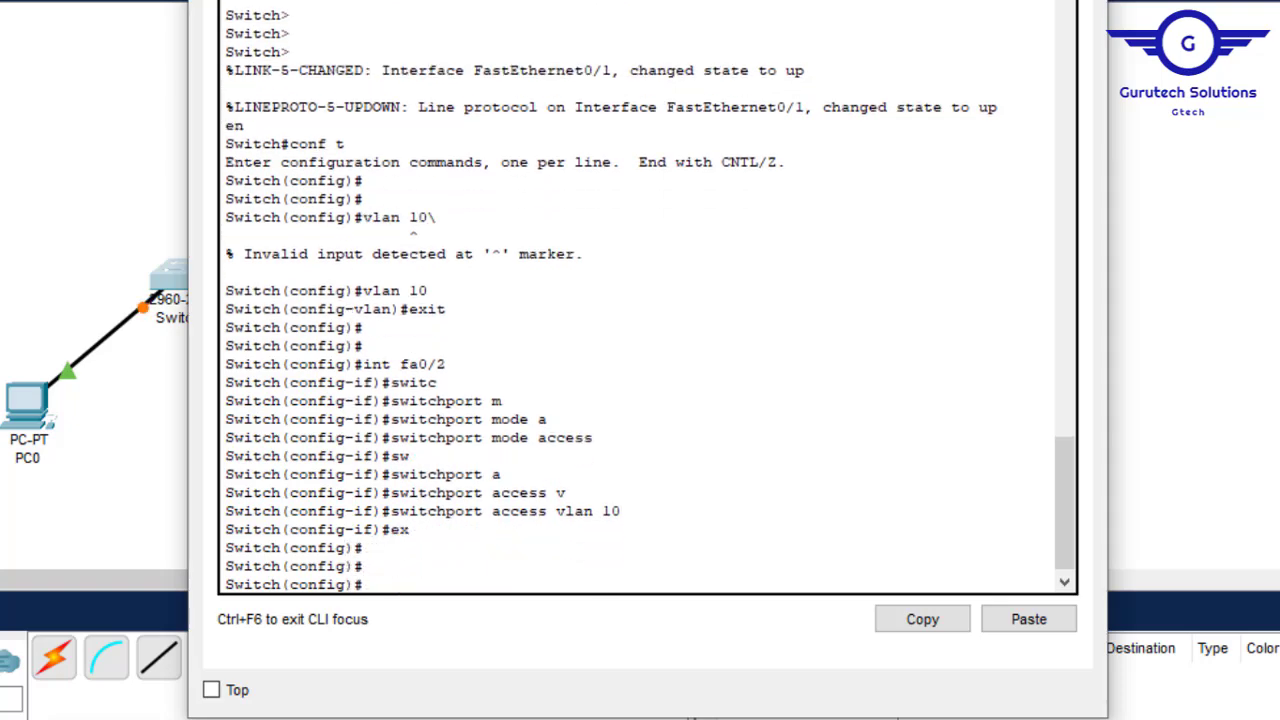
pyautogui.hotkey('alt', 'F4')
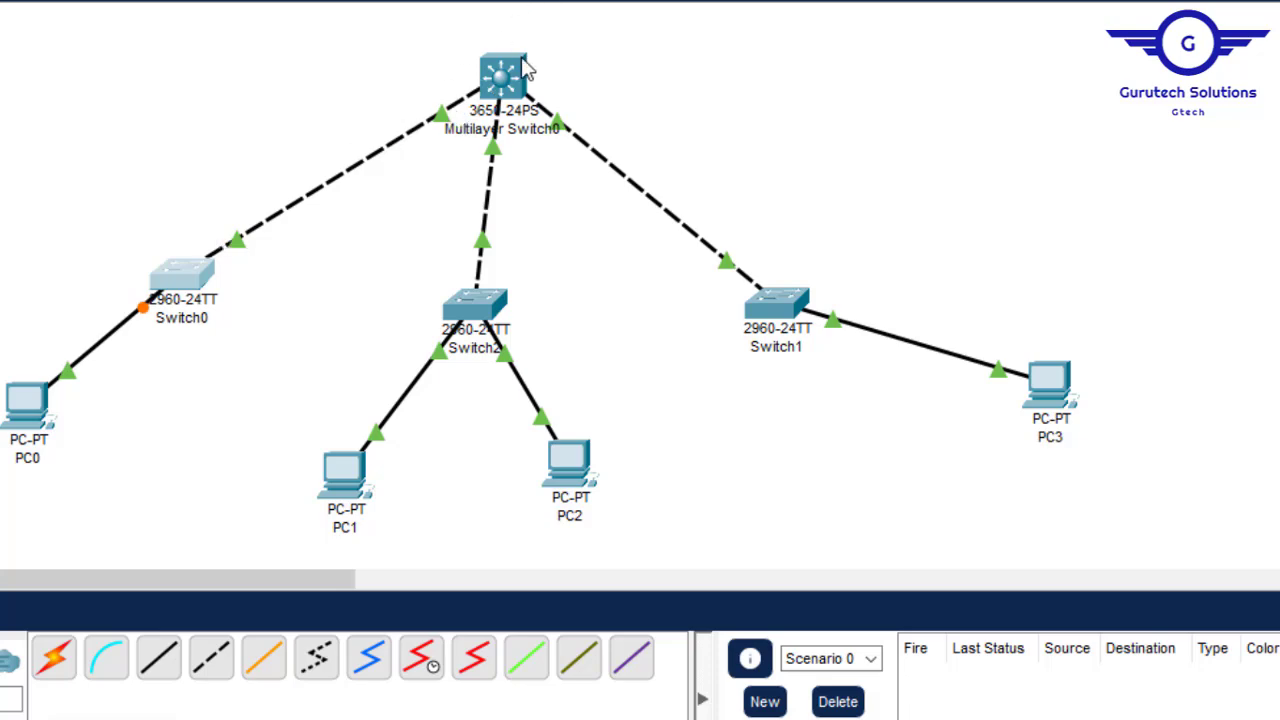
# Check Switch0's uplink port, reopen its command line and enter interface fa0/1.
pyautogui.click(183, 276)
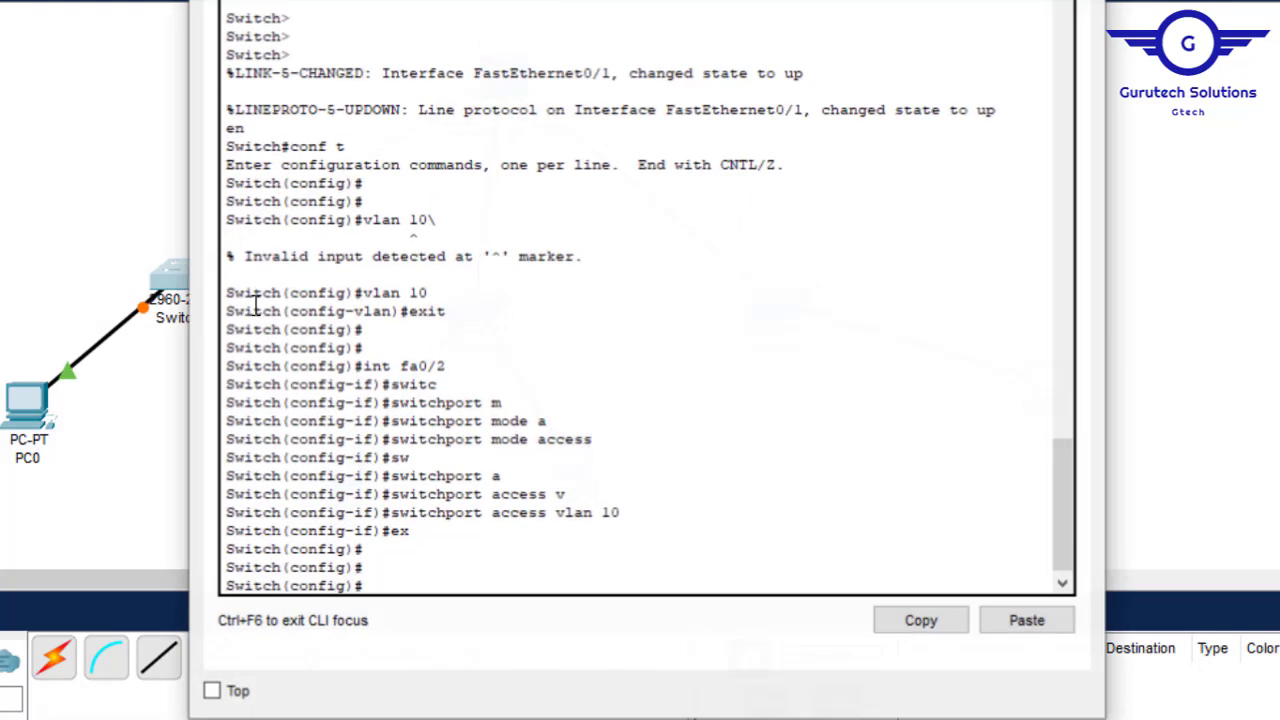
pyautogui.click(85, 318)
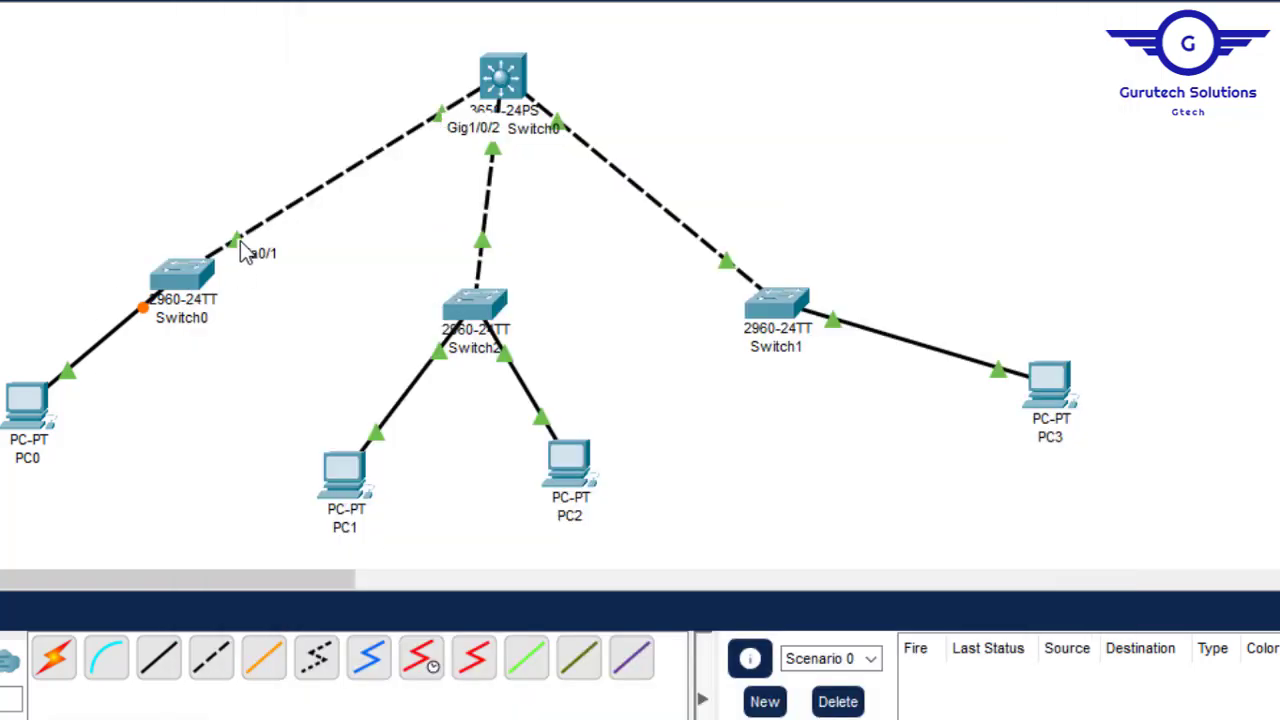
pyautogui.click(184, 270)
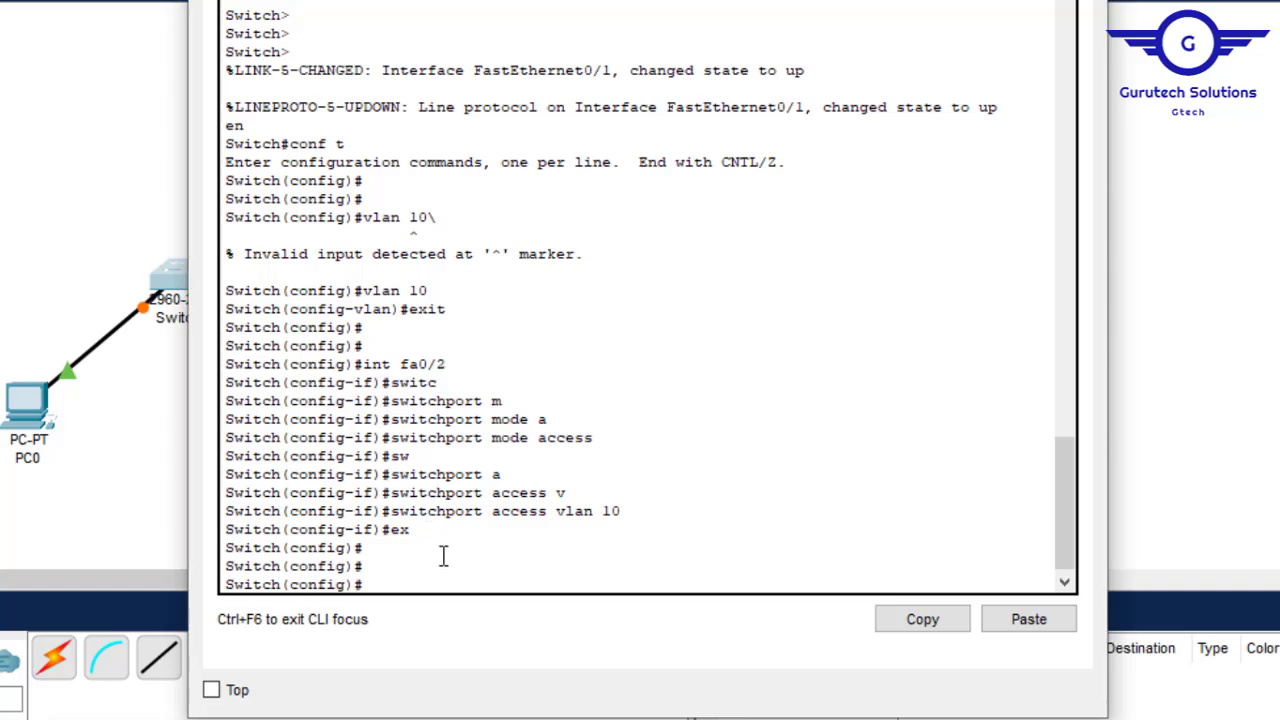
pyautogui.press('Up')
pyautogui.press('Up')
pyautogui.press('Up')
pyautogui.press('Up')
pyautogui.press('Return')
# Set Switch0's fa0/1 to trunk mode with switchport mode trunk.
pyautogui.press('Up')
pyautogui.press('Up')
pyautogui.press('Up')
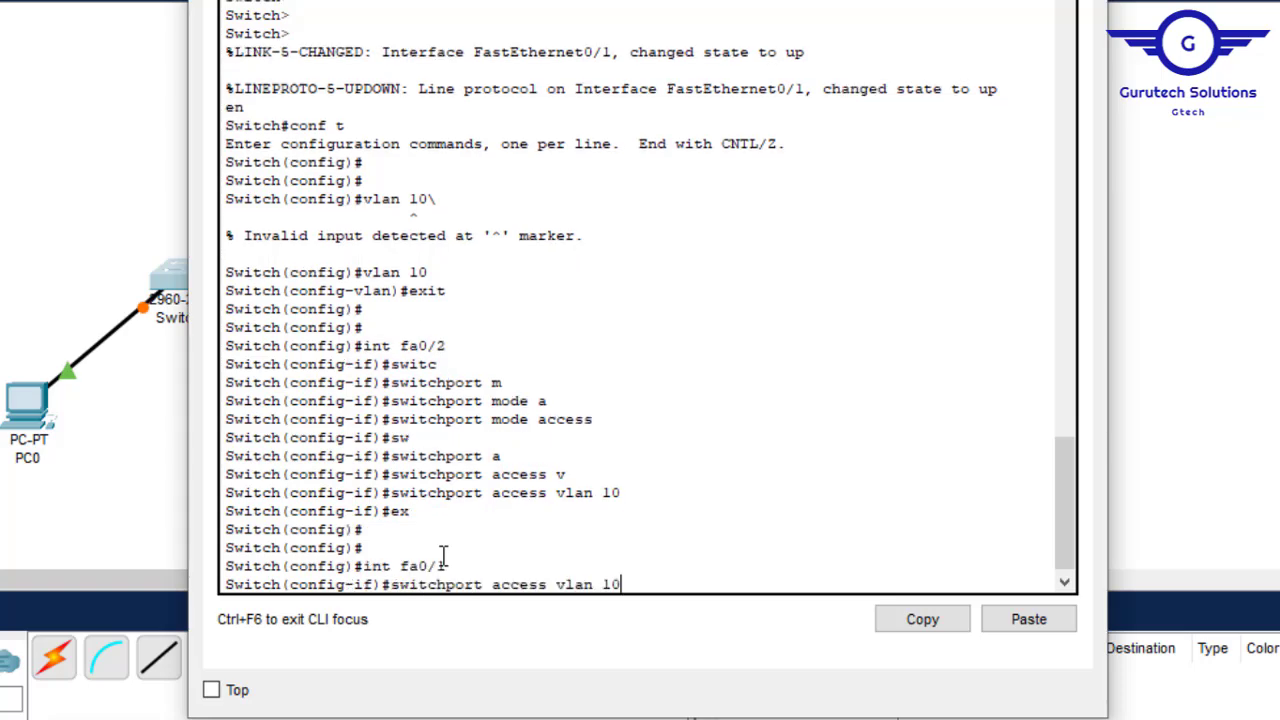
pyautogui.press('Up')
pyautogui.write('tr')
pyautogui.press('Tab')
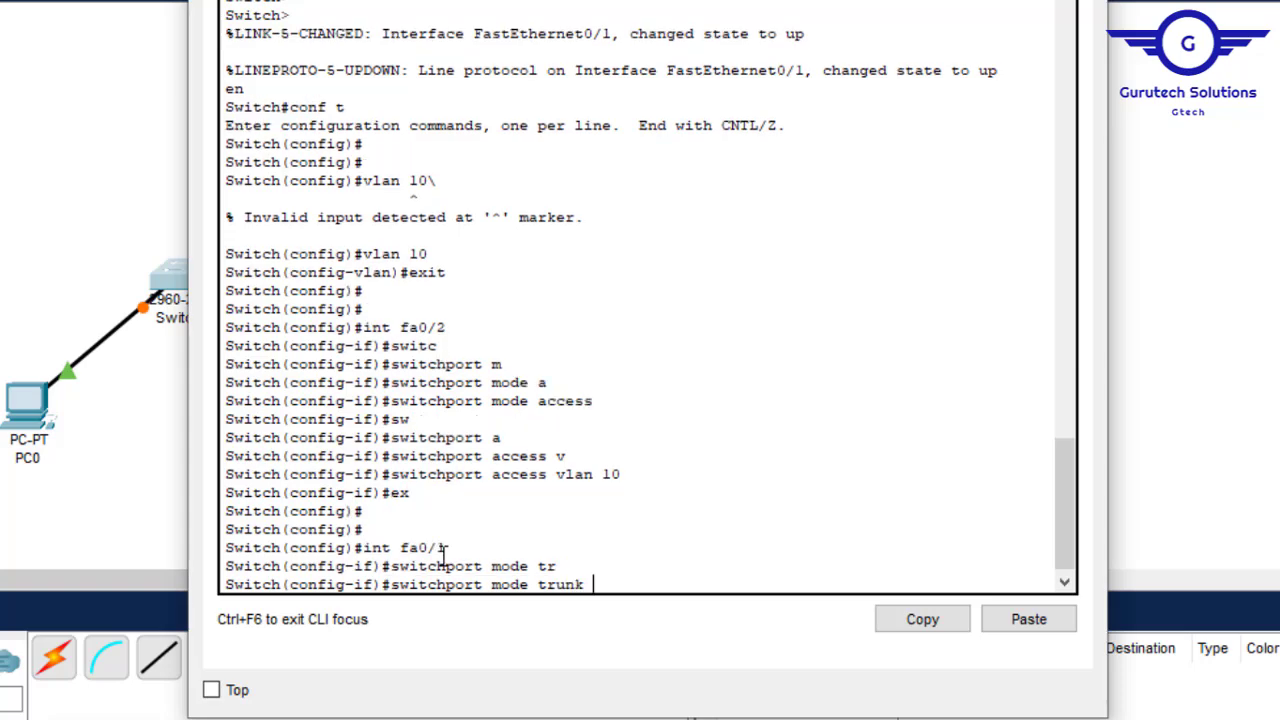
pyautogui.press('Return')
pyautogui.press('Return')
pyautogui.press('Return')
# Exit interface configuration on Switch0, save the configuration with do wr and close the Switch0 window.
pyautogui.write('e')
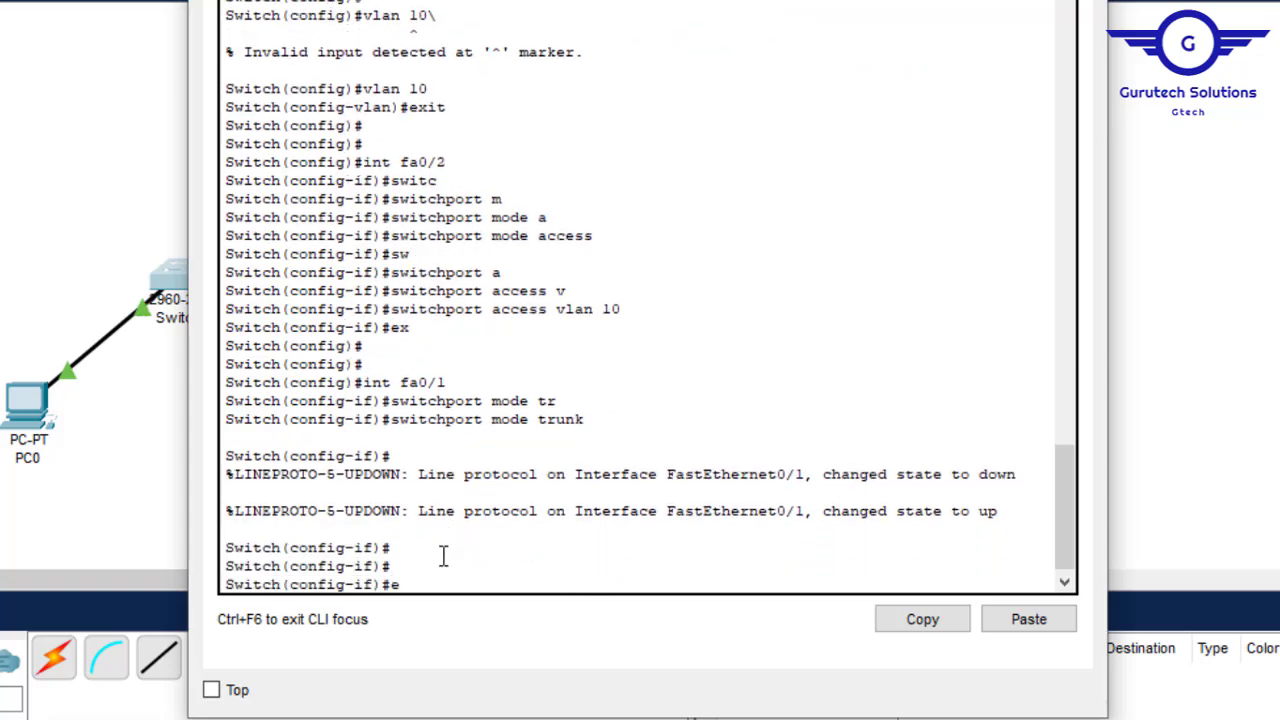
pyautogui.write('x')
pyautogui.press('Return')
pyautogui.press('Return')
pyautogui.press('Return')
pyautogui.press('Return')
pyautogui.write('dpo')
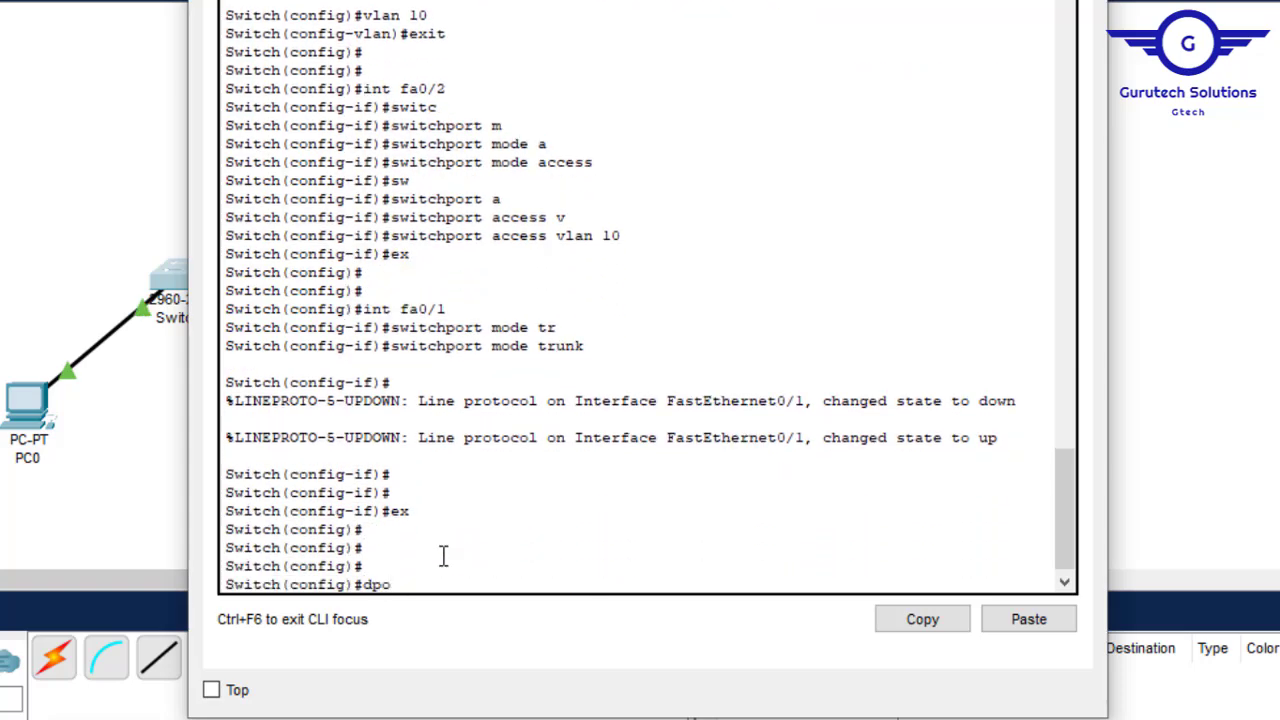
pyautogui.press('BackSpace')
pyautogui.press('BackSpace')
pyautogui.write('o wr')
pyautogui.press('Return')
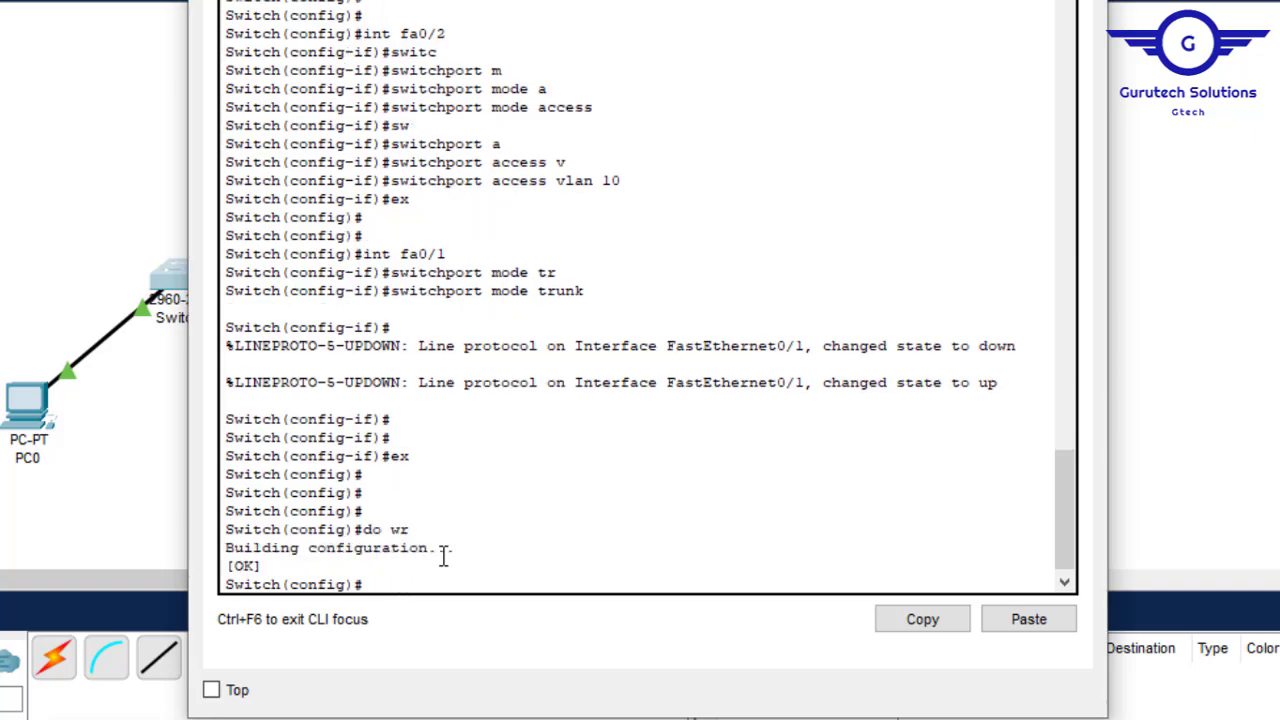
pyautogui.click(1090, 3)
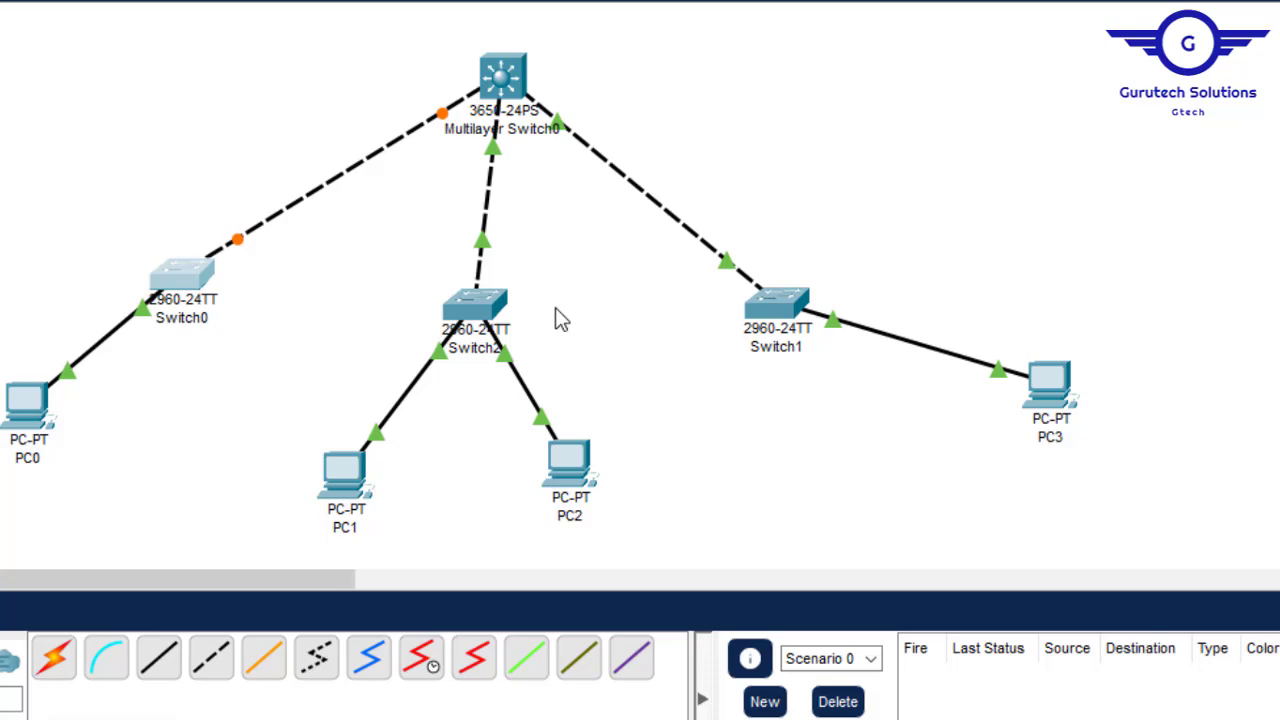
# Open Switch1's command line and enter global configuration mode with en and conf t.
pyautogui.click(772, 302)
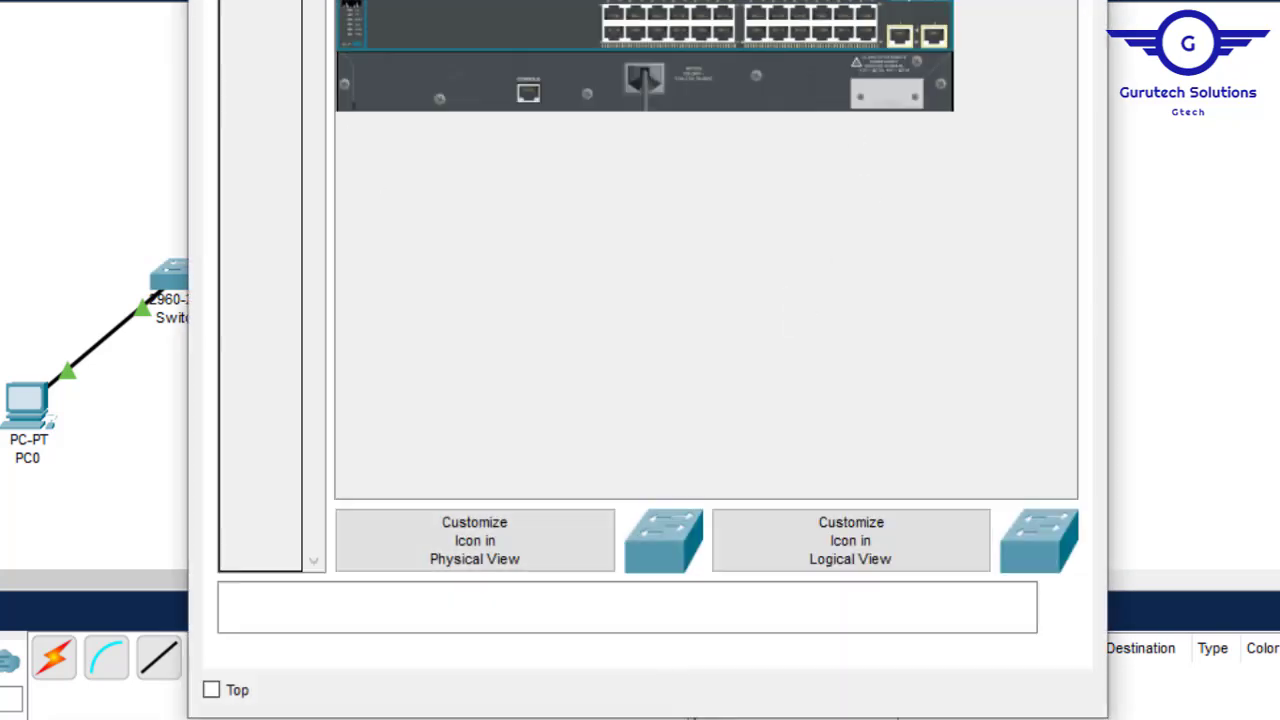
pyautogui.click(395, 3)
pyautogui.press('Return')
pyautogui.press('Return')
pyautogui.press('Return')
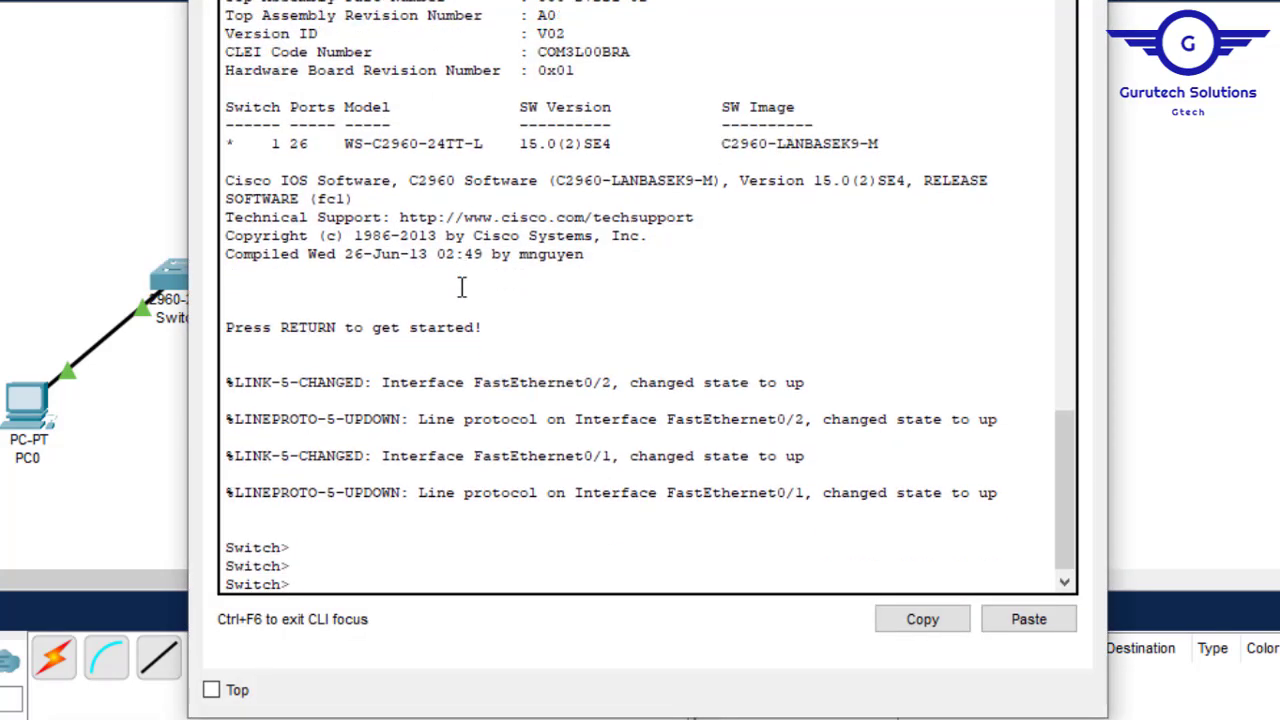
pyautogui.write('en')
pyautogui.press('Return')
pyautogui.write('ch#c')
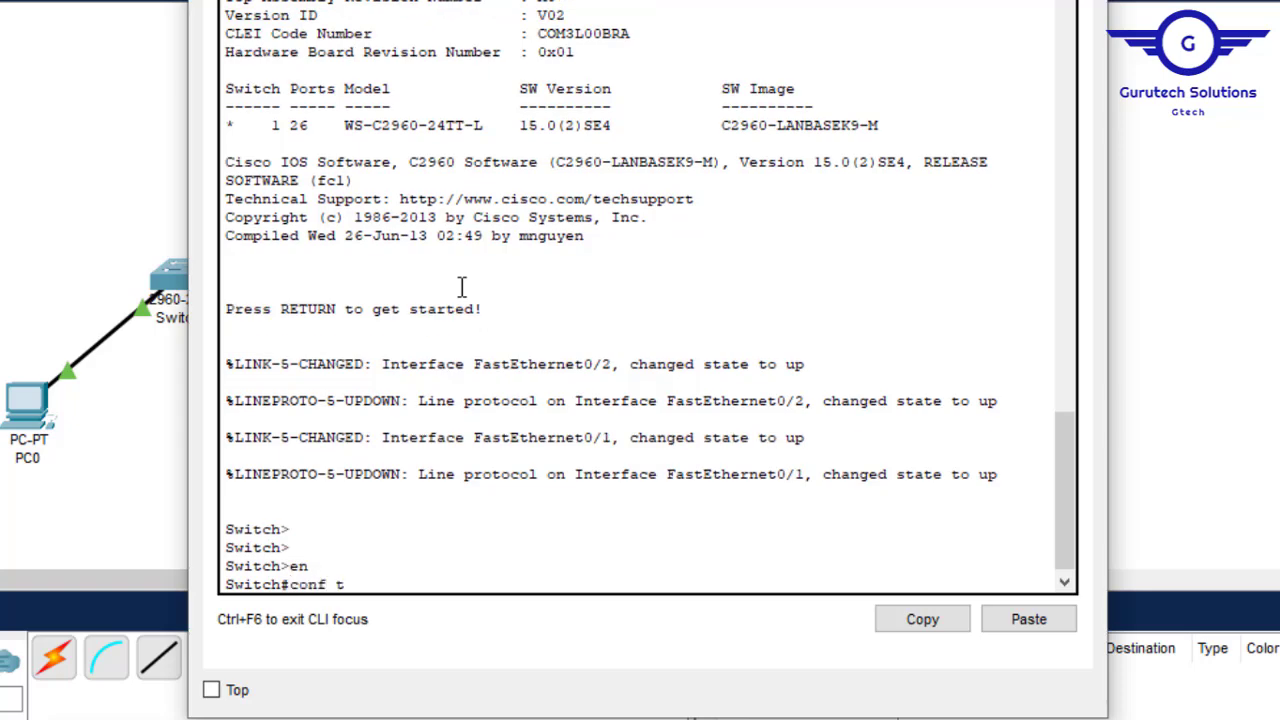
pyautogui.write('onf t')
pyautogui.press('Return')
pyautogui.press('Return')
pyautogui.press('Return')
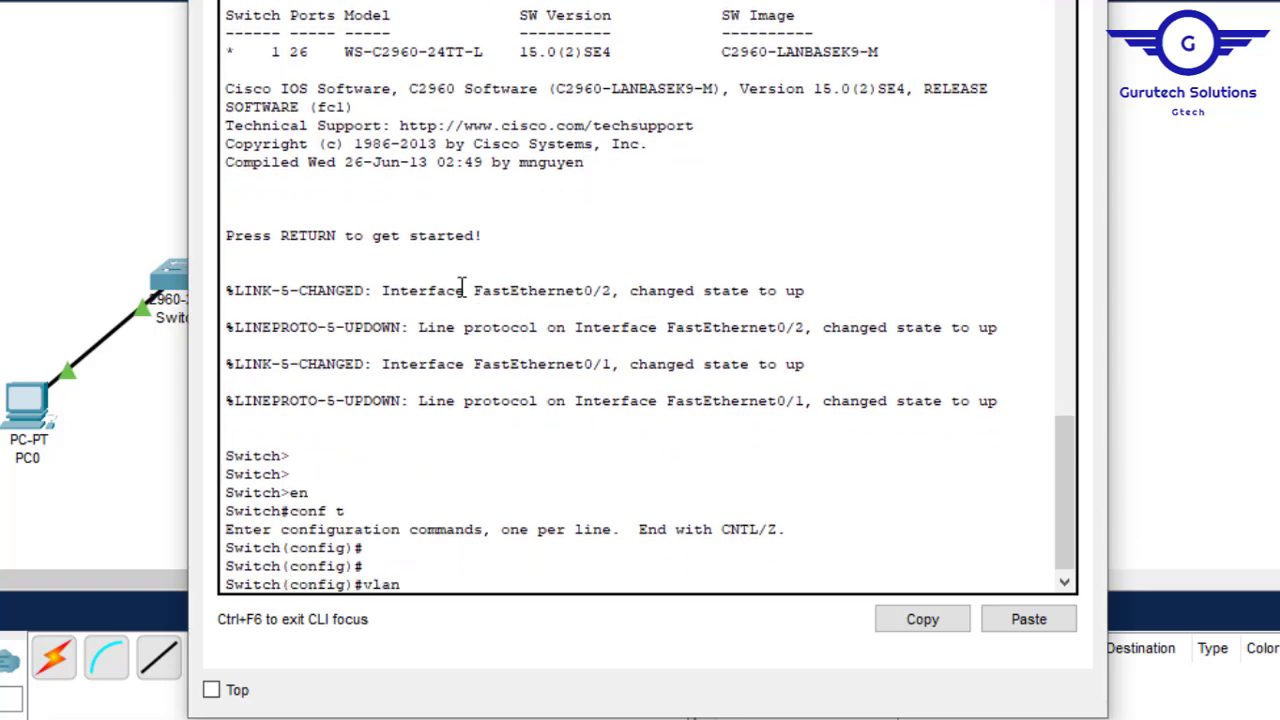
# Create VLAN 20 on Switch1 and exit back to global configuration mode.
pyautogui.write('vlan 20')
pyautogui.press('Return')
pyautogui.write('ex')
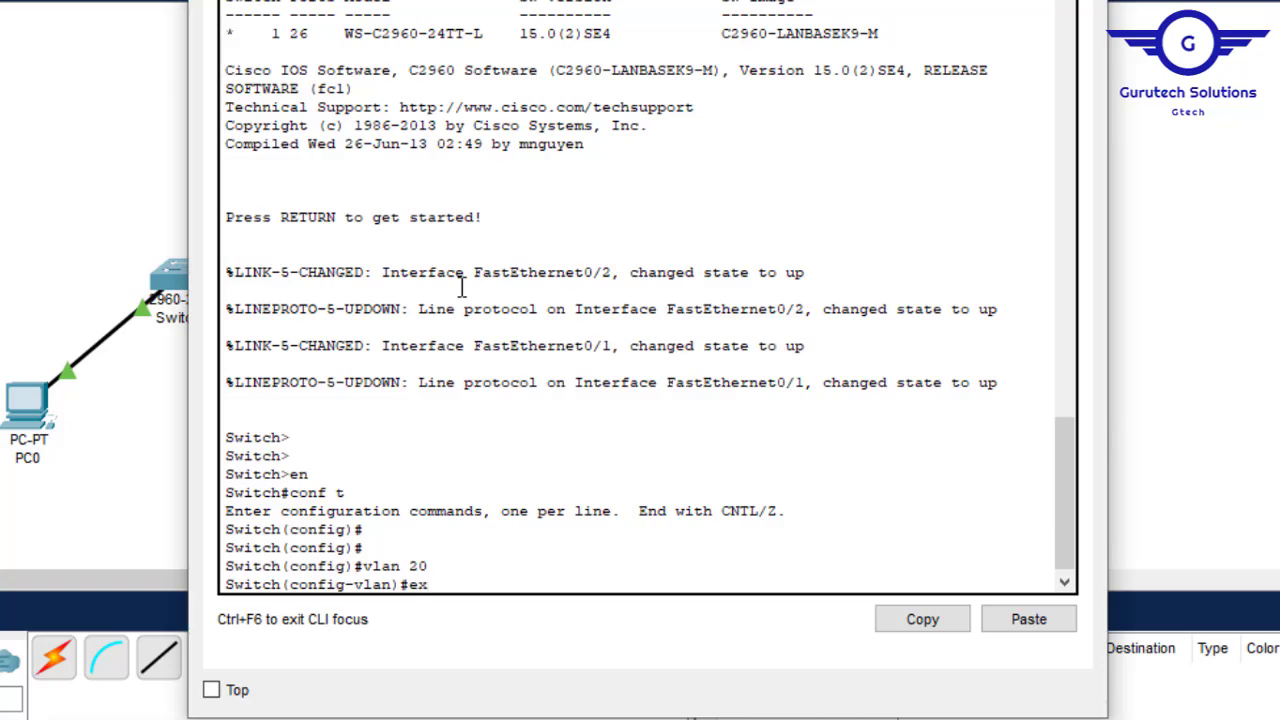
pyautogui.press('Return')
pyautogui.press('Return')
pyautogui.press('Return')
pyautogui.press('Return')
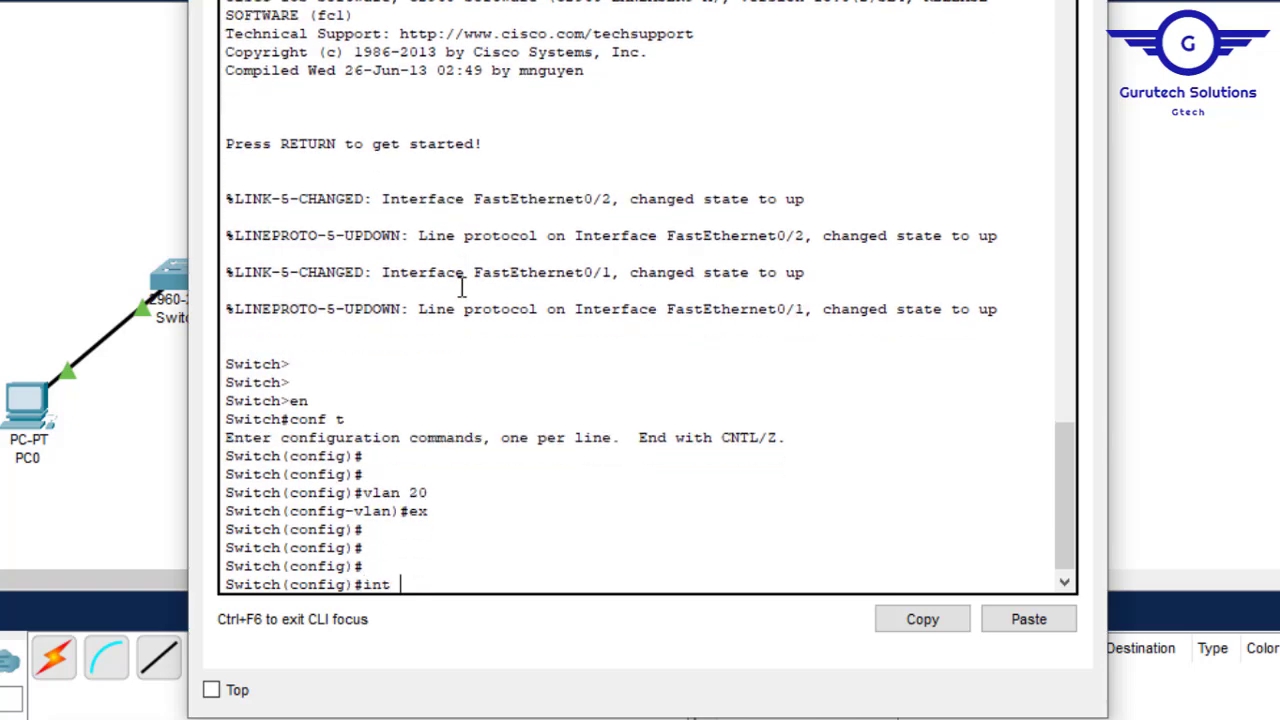
# Check which Switch1 port faces PC3, enter interface fa0/2 and set it to access mode with switchport mode access.
pyautogui.write('int fa0/1')
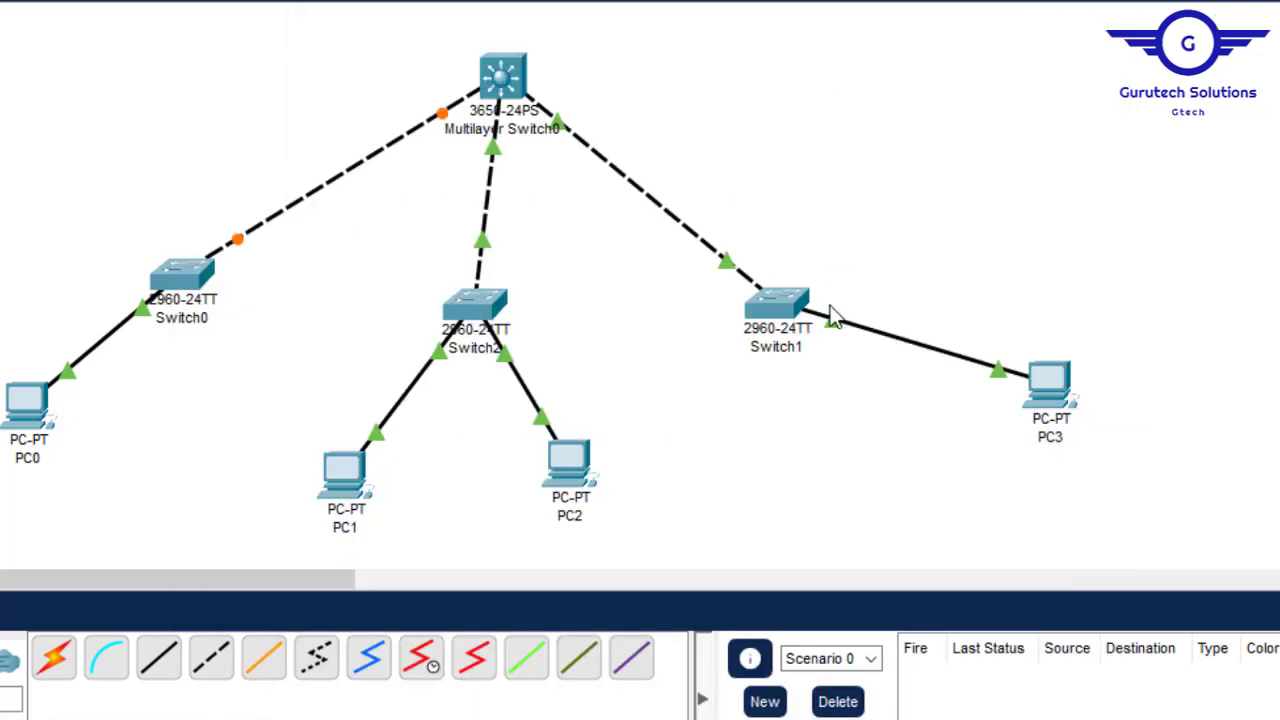
pyautogui.click(776, 302)
pyautogui.press('Return')
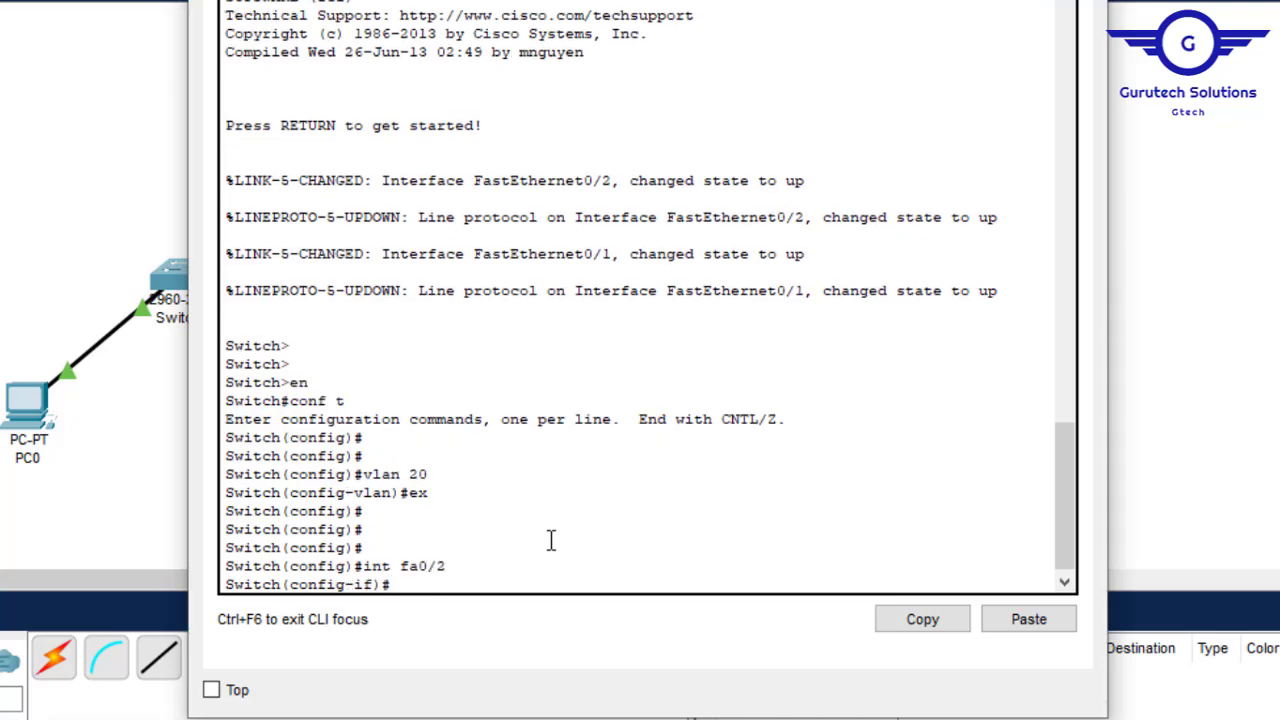
pyautogui.write('swit')
pyautogui.press('Tab')
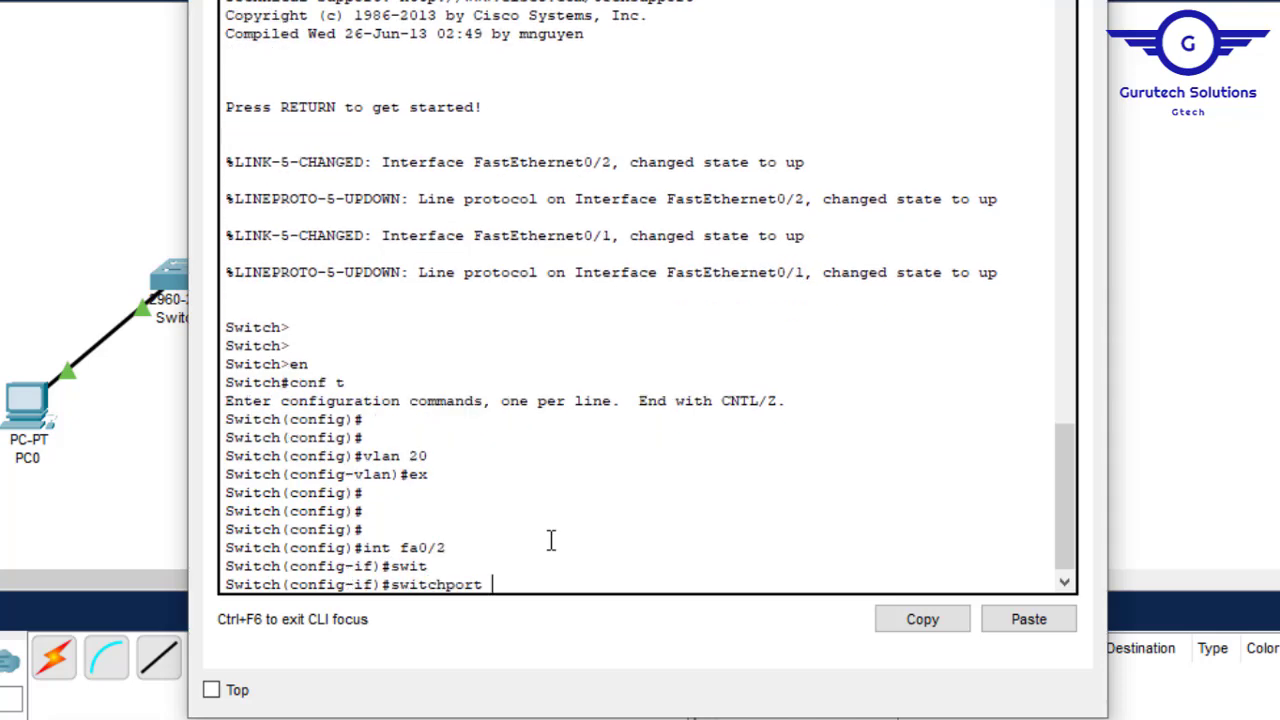
pyautogui.write('m')
pyautogui.press('Tab')
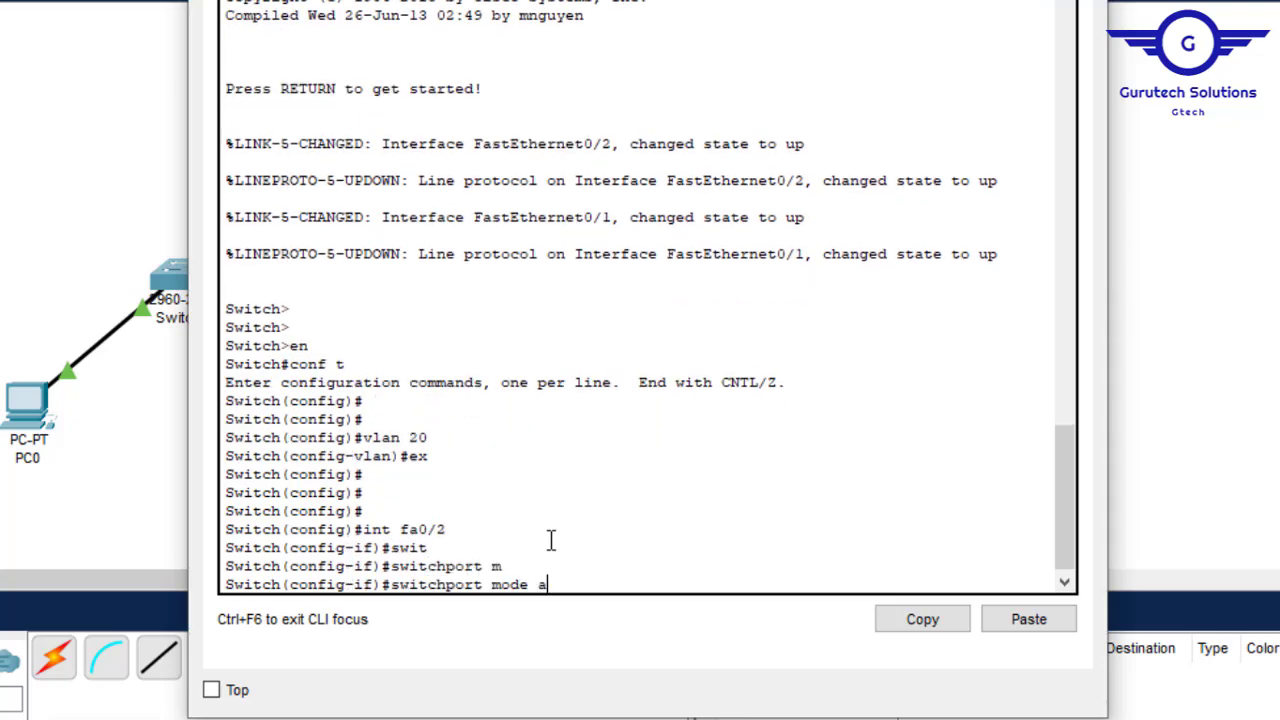
pyautogui.write('a')
pyautogui.press('Tab')
pyautogui.press('Return')
# Assign Switch1's fa0/2 to VLAN 20 with switchport access vlan 20 and exit interface configuration.
pyautogui.write('sw')
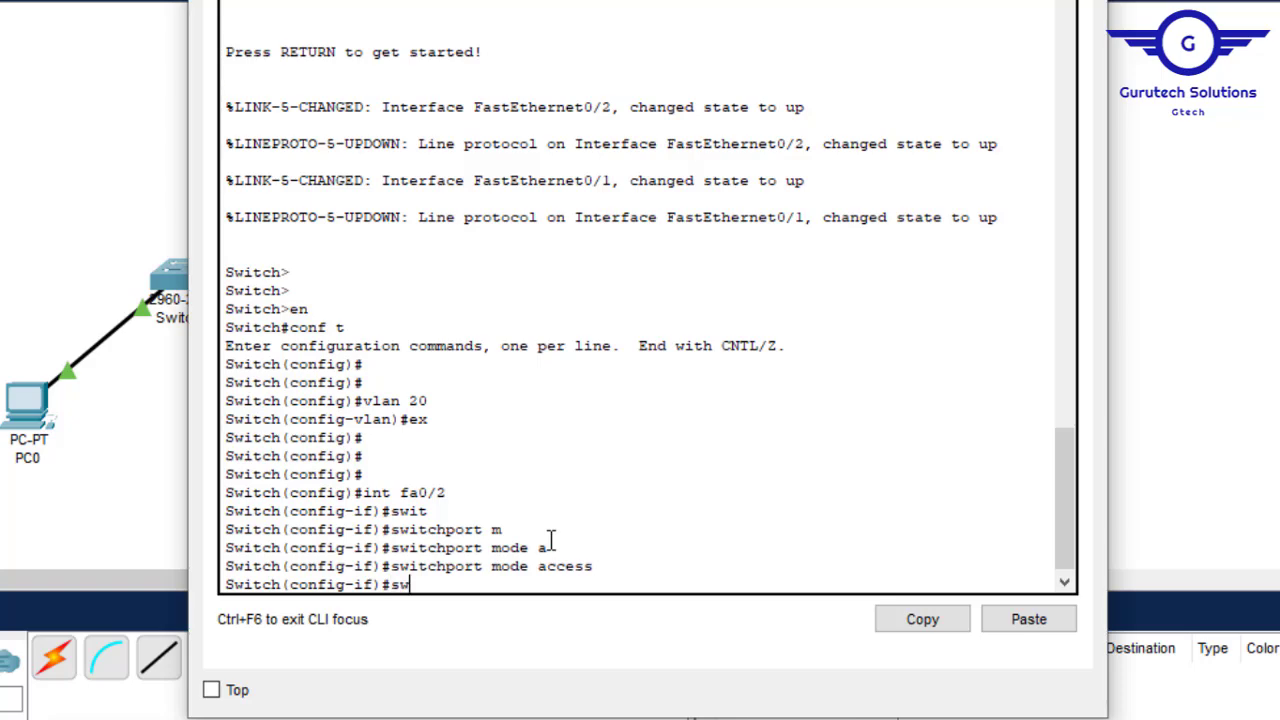
pyautogui.press('Tab')
pyautogui.write('a')
pyautogui.press('Tab')
pyautogui.write('v')
pyautogui.press('Tab')
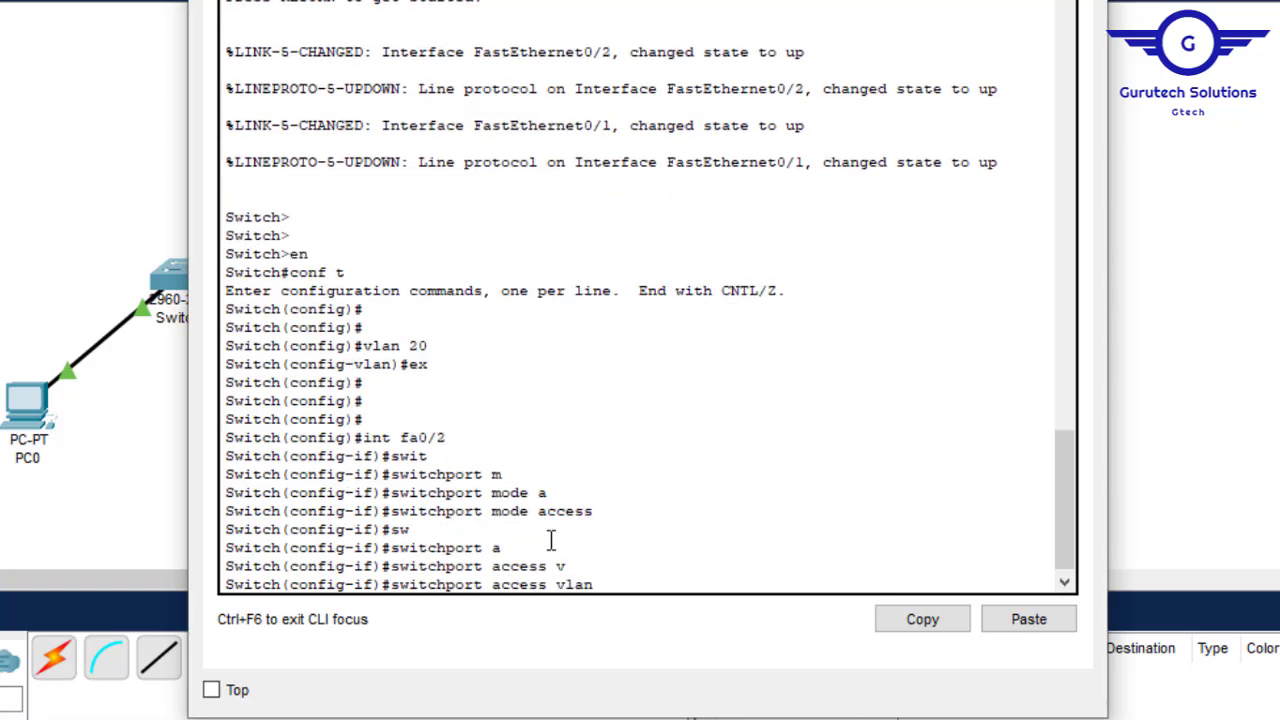
pyautogui.write('20')
pyautogui.press('Return')
pyautogui.write('ex')
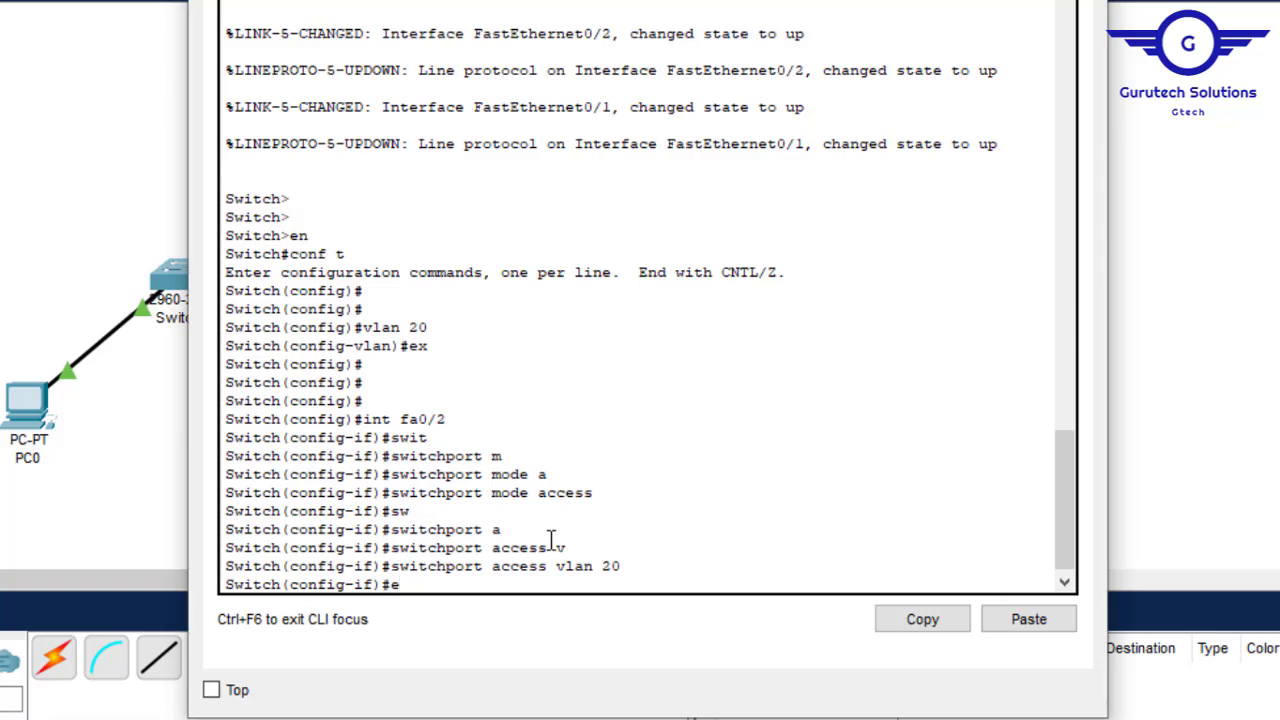
pyautogui.press('Return')
pyautogui.press('Return')
pyautogui.press('Return')
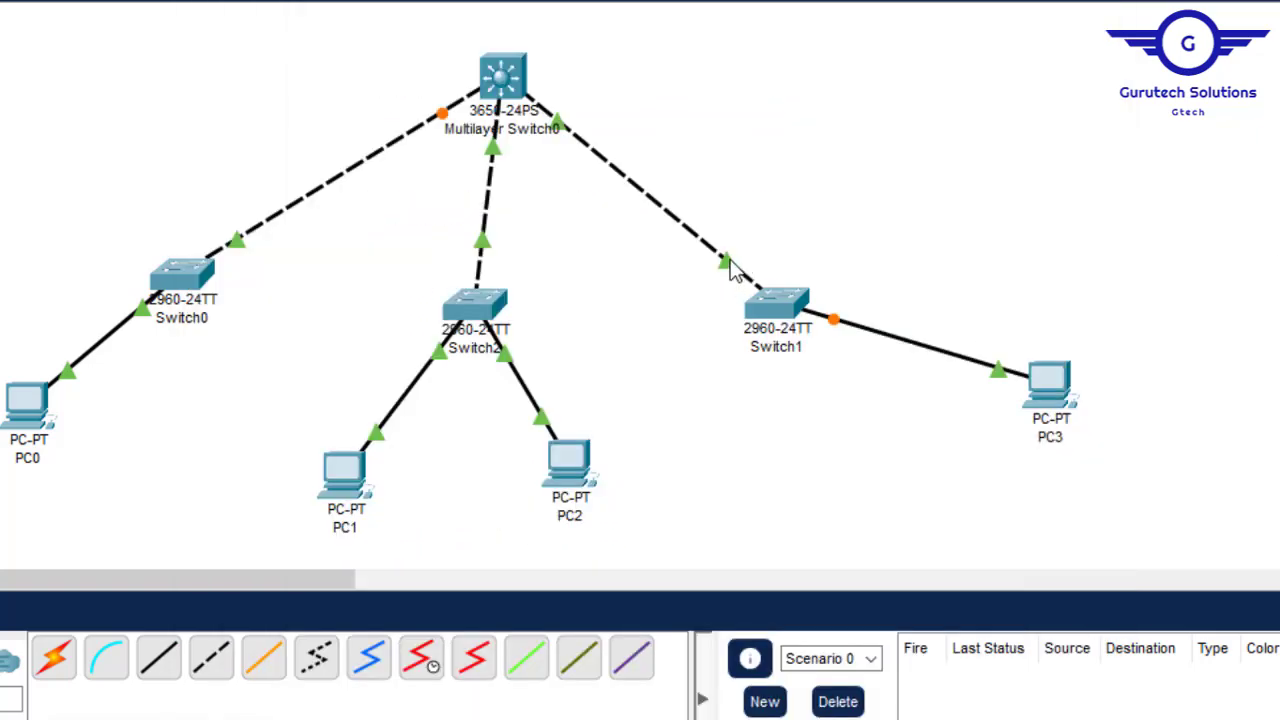
# Check Switch1's uplink port toward the multilayer switch and enter interface fa0/1 on Switch1.
pyautogui.moveTo(730, 272)
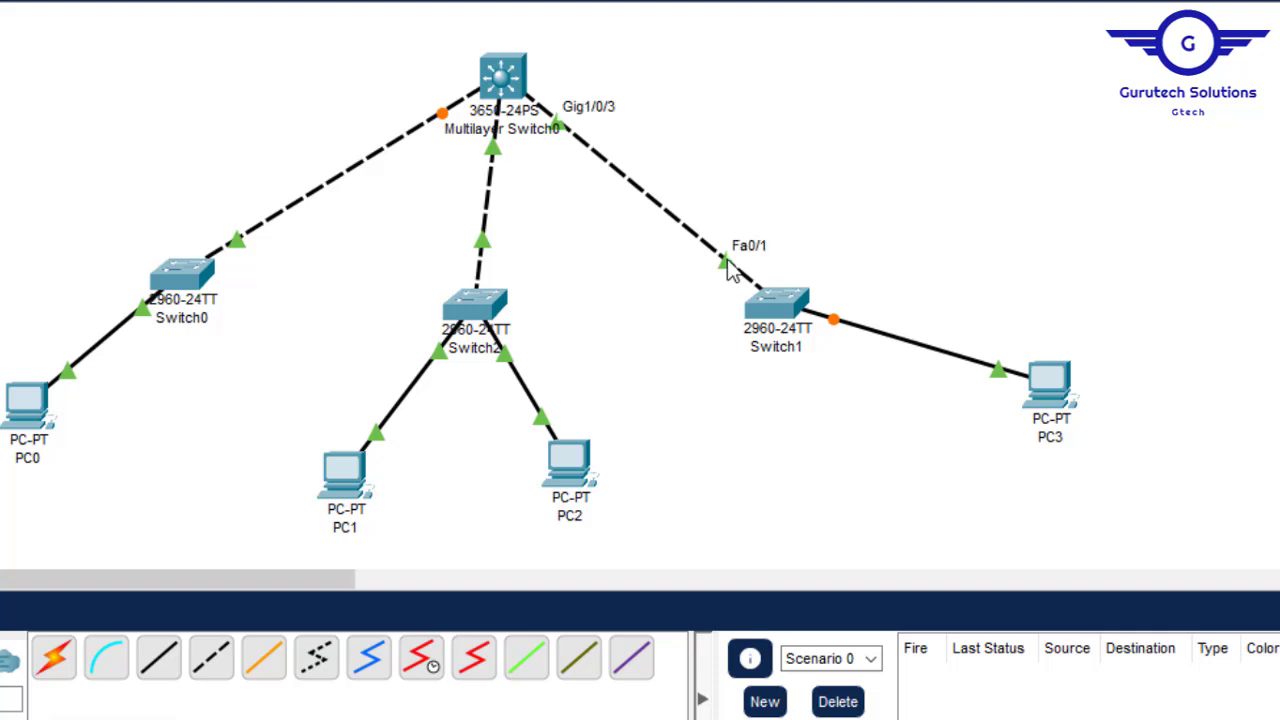
pyautogui.click(777, 301)
pyautogui.press('Up')
pyautogui.press('Up')
pyautogui.press('Up')
pyautogui.press('Up')
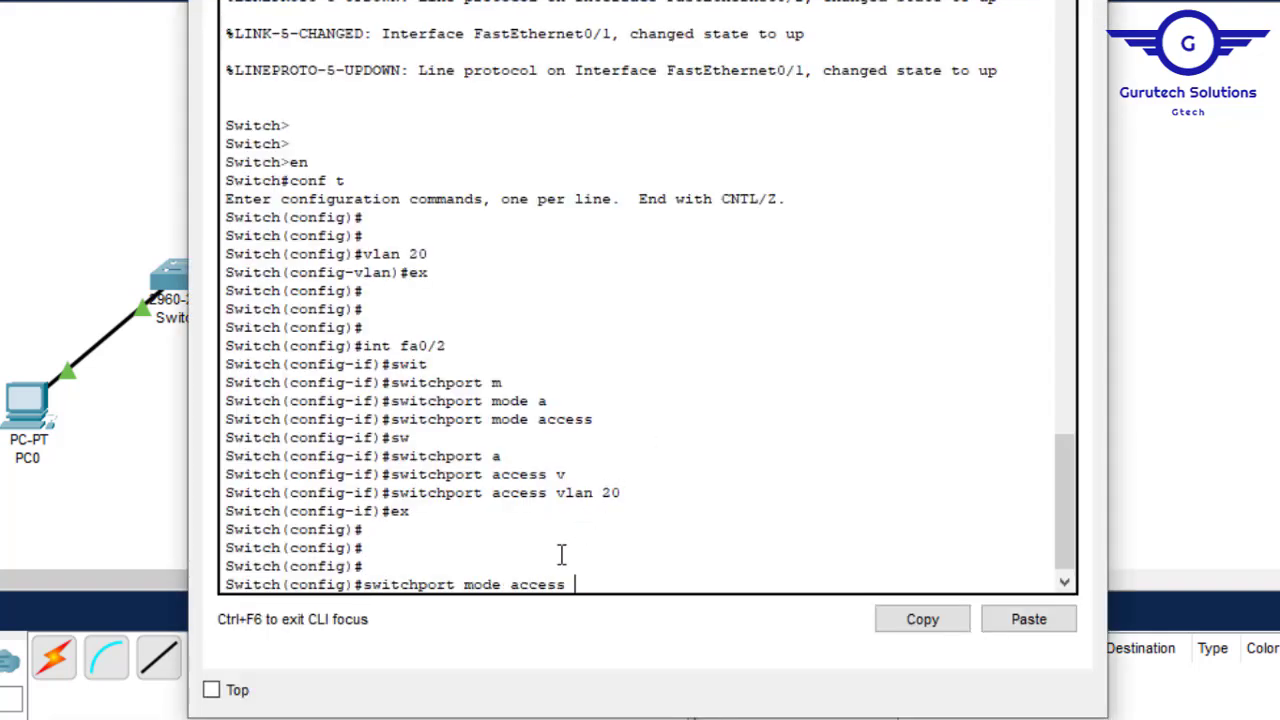
pyautogui.press('BackSpace')
pyautogui.write('1')
pyautogui.press('Return')
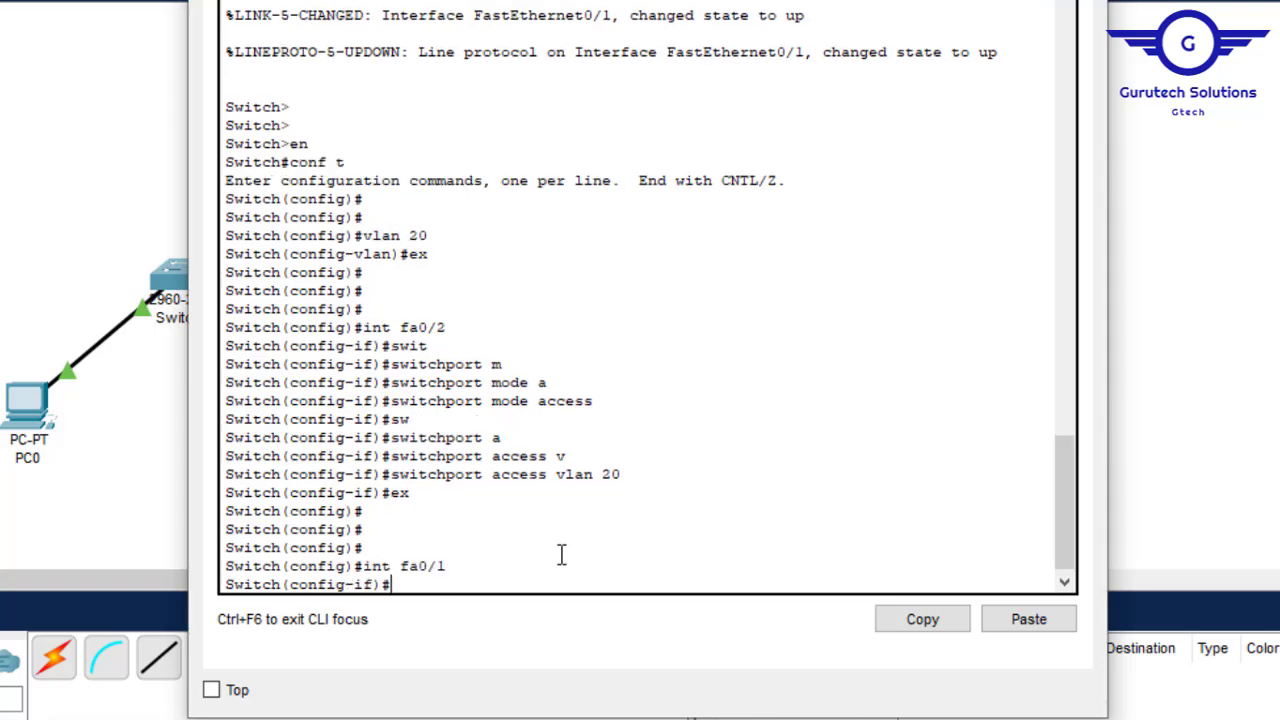
# Set Switch1's fa0/1 to trunk mode with switchport mode trunk.
pyautogui.press('Up')
pyautogui.press('Up')
pyautogui.press('Up')
pyautogui.press('Up')
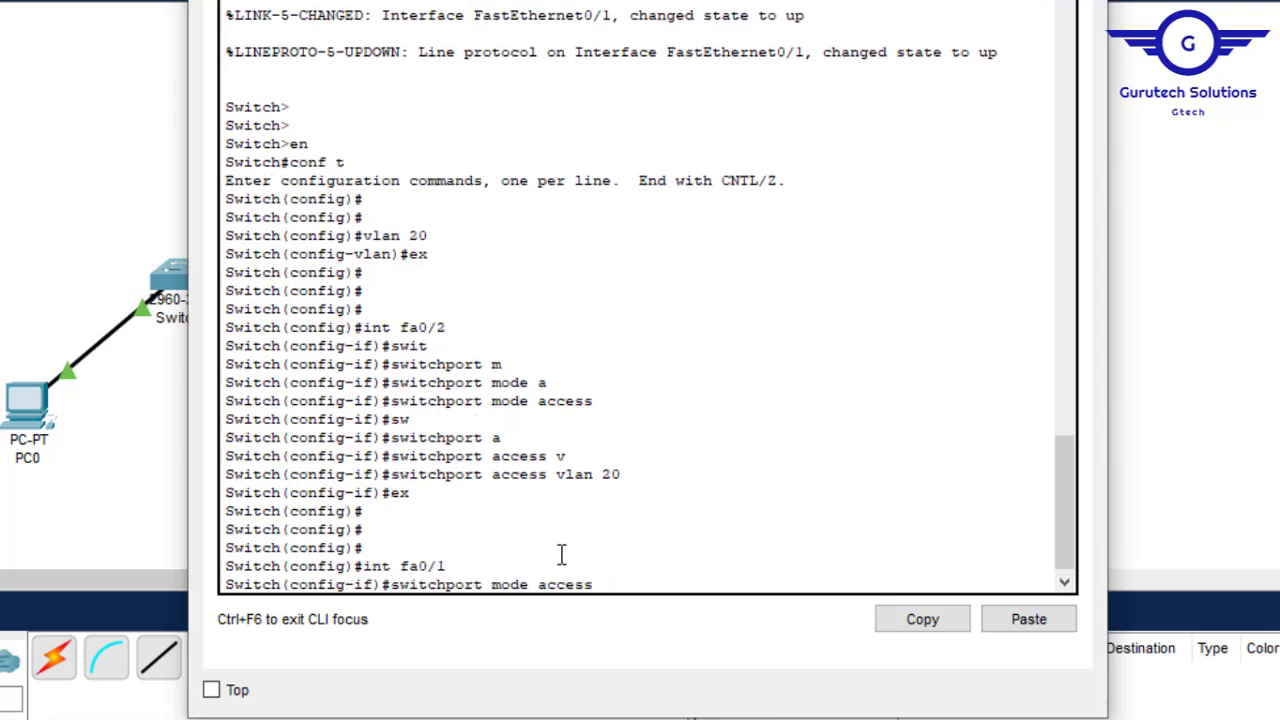
pyautogui.press('BackSpace')
pyautogui.press('BackSpace')
pyautogui.press('BackSpace')
pyautogui.press('Tab')
pyautogui.press('Return')
pyautogui.press('Return')
pyautogui.press('Return')
pyautogui.press('Return')
pyautogui.press('Return')
# Exit interface configuration on Switch1 and save the configuration with do wr.
pyautogui.write('e')
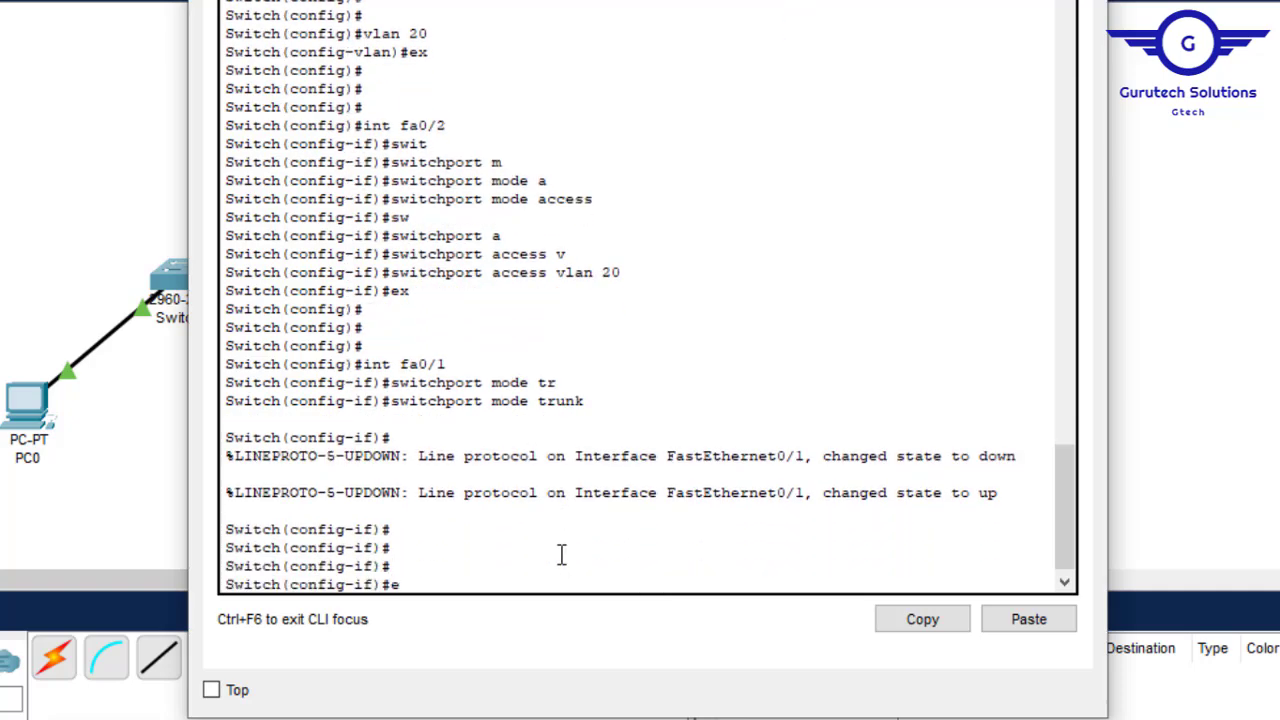
pyautogui.write('x')
pyautogui.press('Return')
pyautogui.press('Return')
pyautogui.press('Return')
pyautogui.press('Return')
pyautogui.press('Return')
pyautogui.write('do wr')
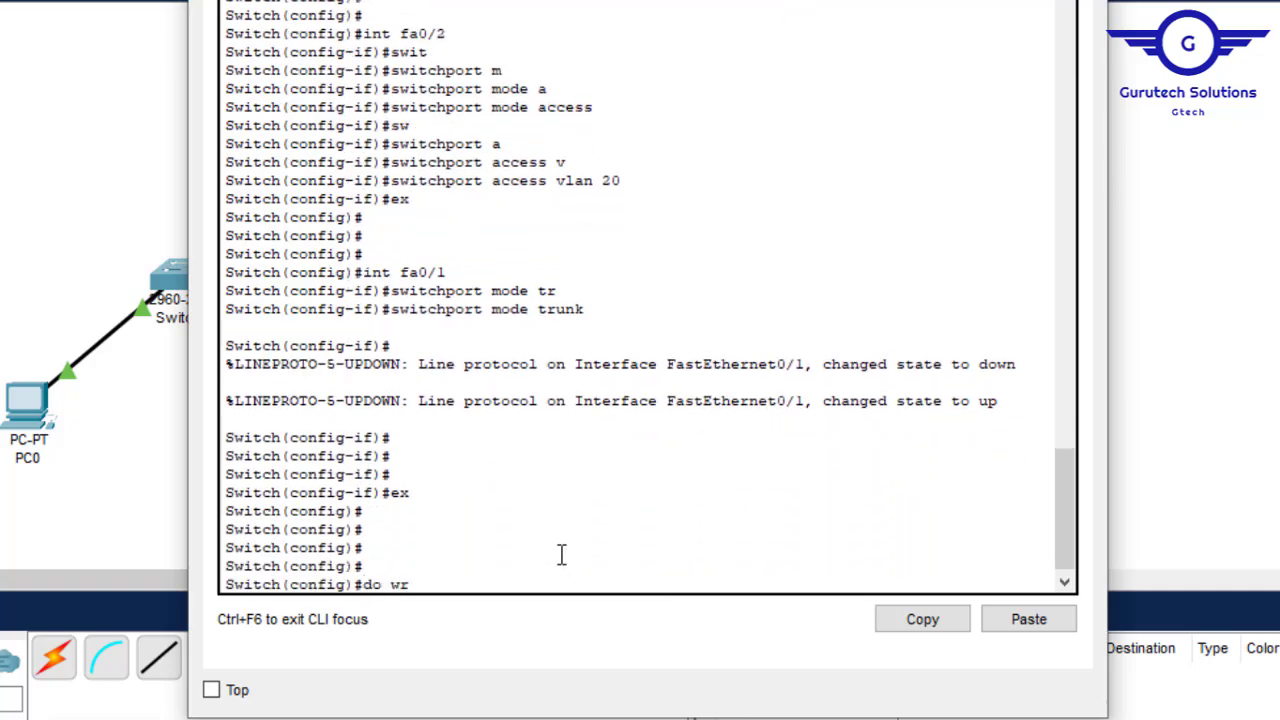
pyautogui.press('Return')
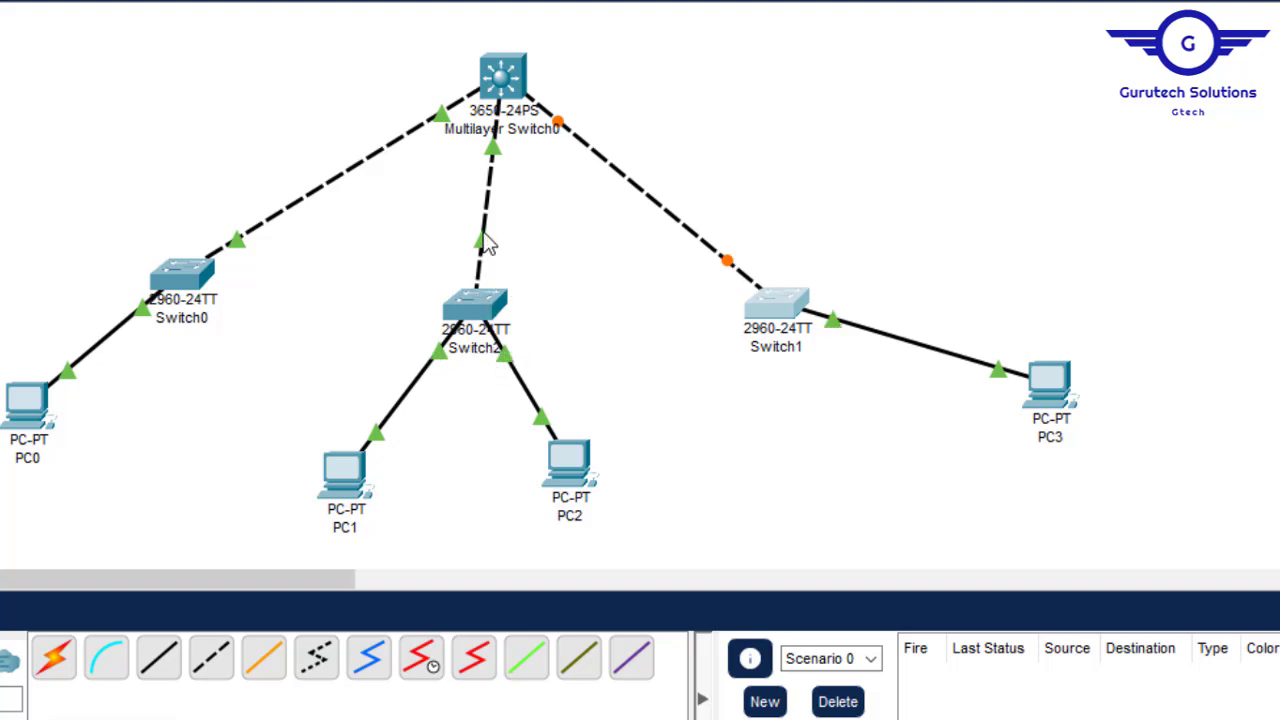
# Open Switch2's command line, enter global configuration mode with en and conf t, and close the Switch2 window.
pyautogui.click(480, 302)
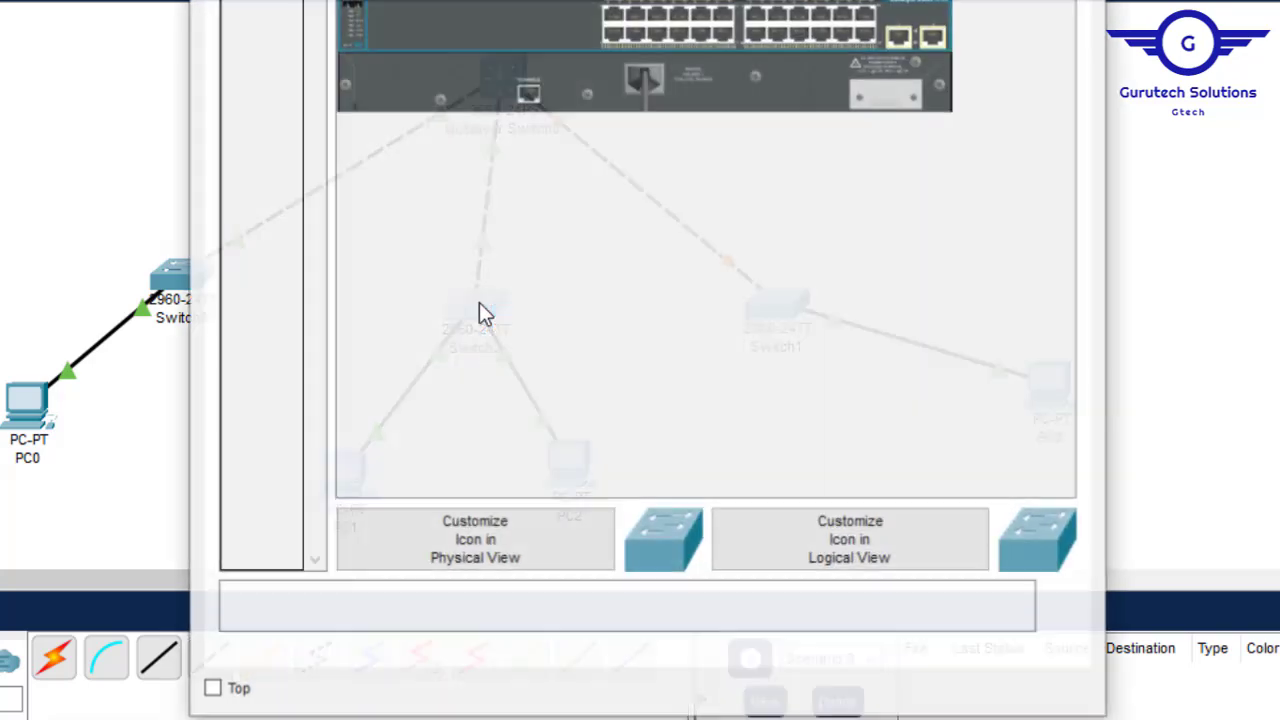
pyautogui.press('Return')
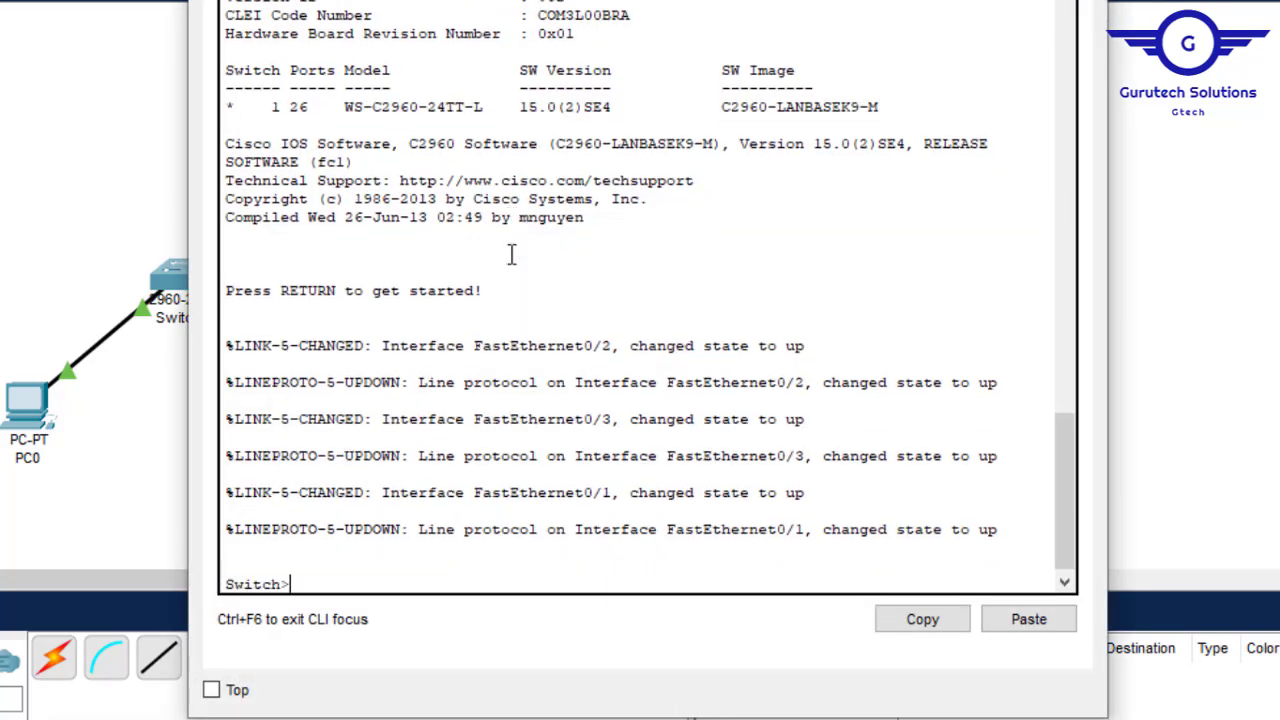
pyautogui.press('Return')
pyautogui.press('Return')
pyautogui.write('en')
pyautogui.press('Return')
pyautogui.write('conf t')
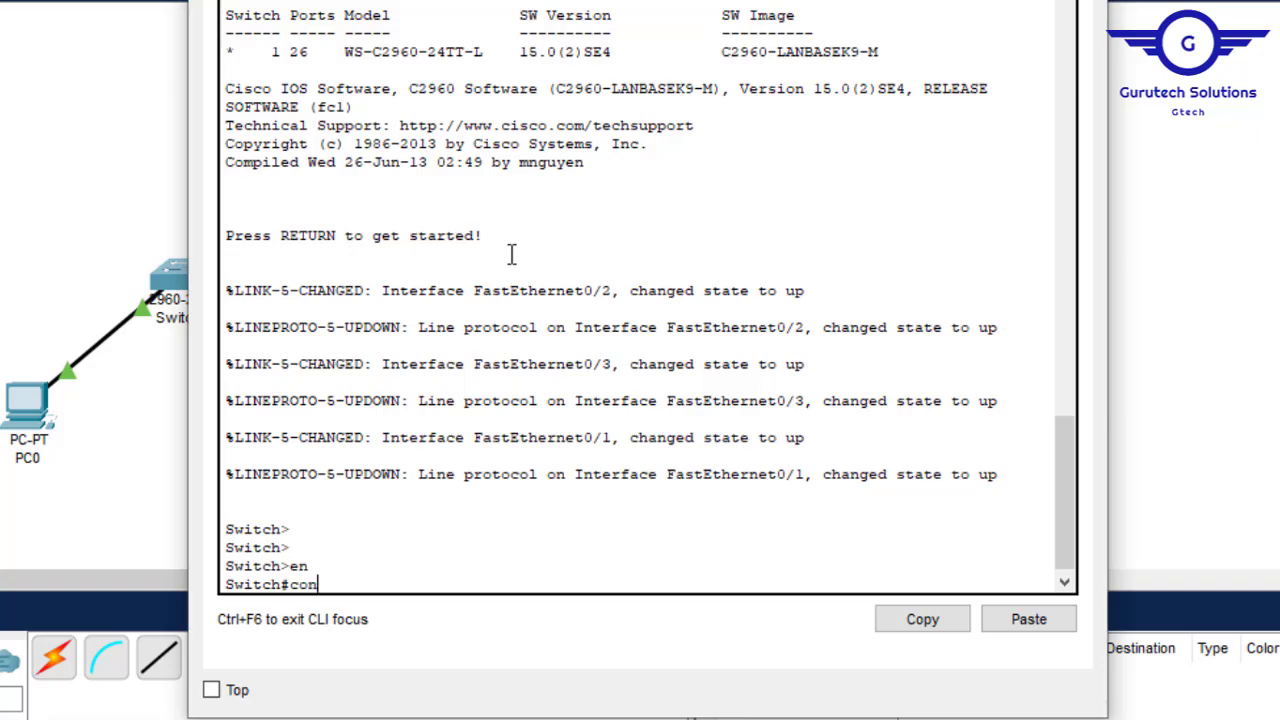
pyautogui.press('Return')
pyautogui.press('Return')
pyautogui.press('Return')
pyautogui.press('Return')
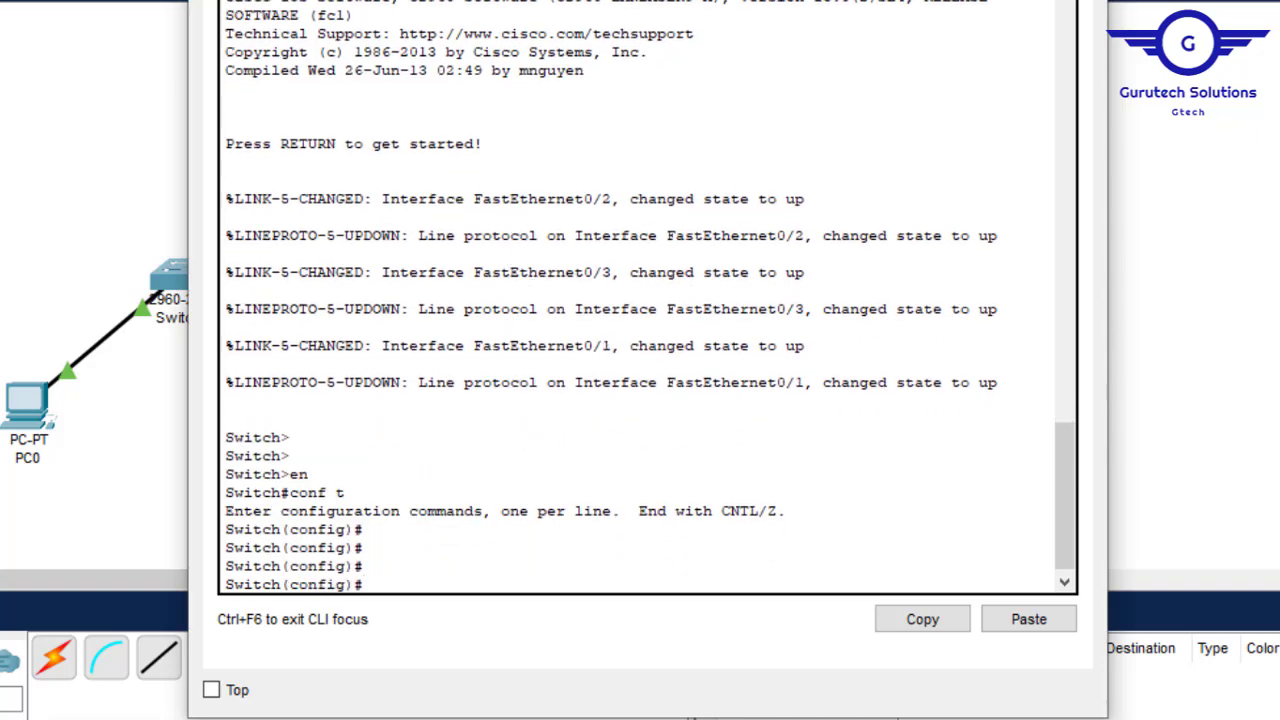
pyautogui.hotkey('alt', 'F4')
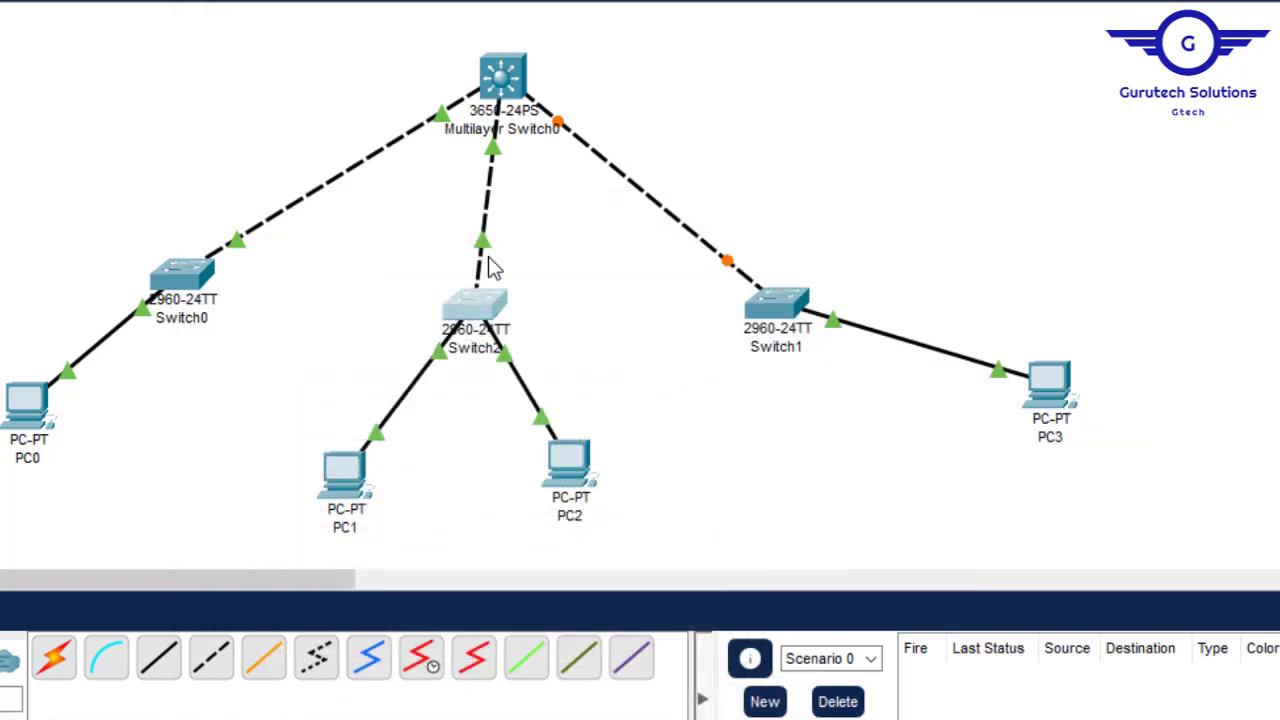
# Create VLANs 10 and 20 on Switch2 and exit VLAN configuration.
pyautogui.click(480, 310)
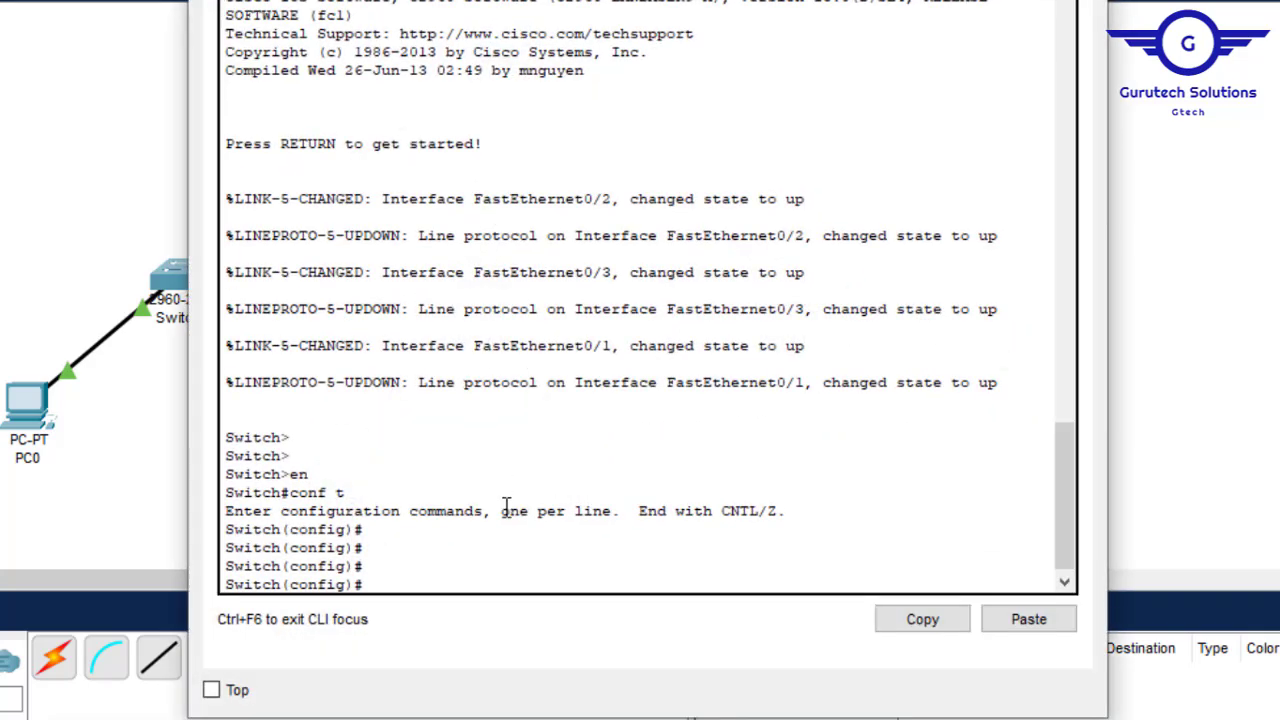
pyautogui.write('vlan 10')
pyautogui.press('Return')
pyautogui.write('vla')
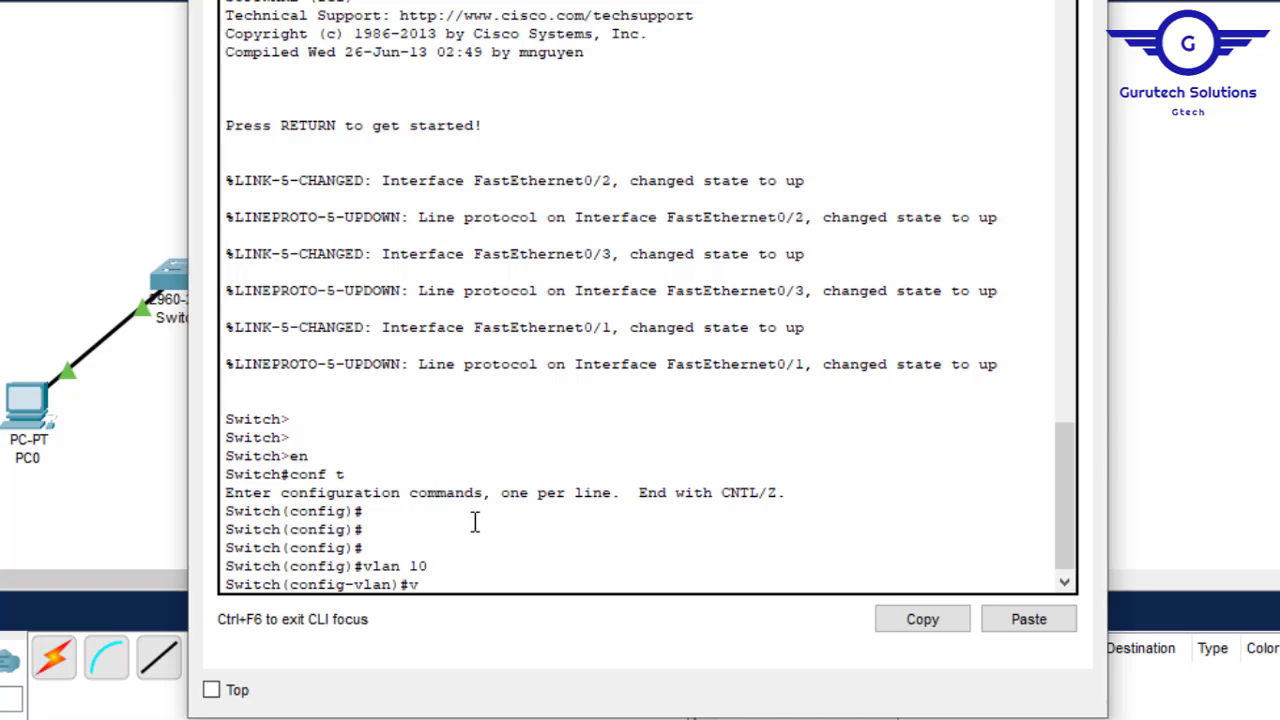
pyautogui.write('n 20')
pyautogui.press('Return')
pyautogui.press('Return')
pyautogui.press('Return')
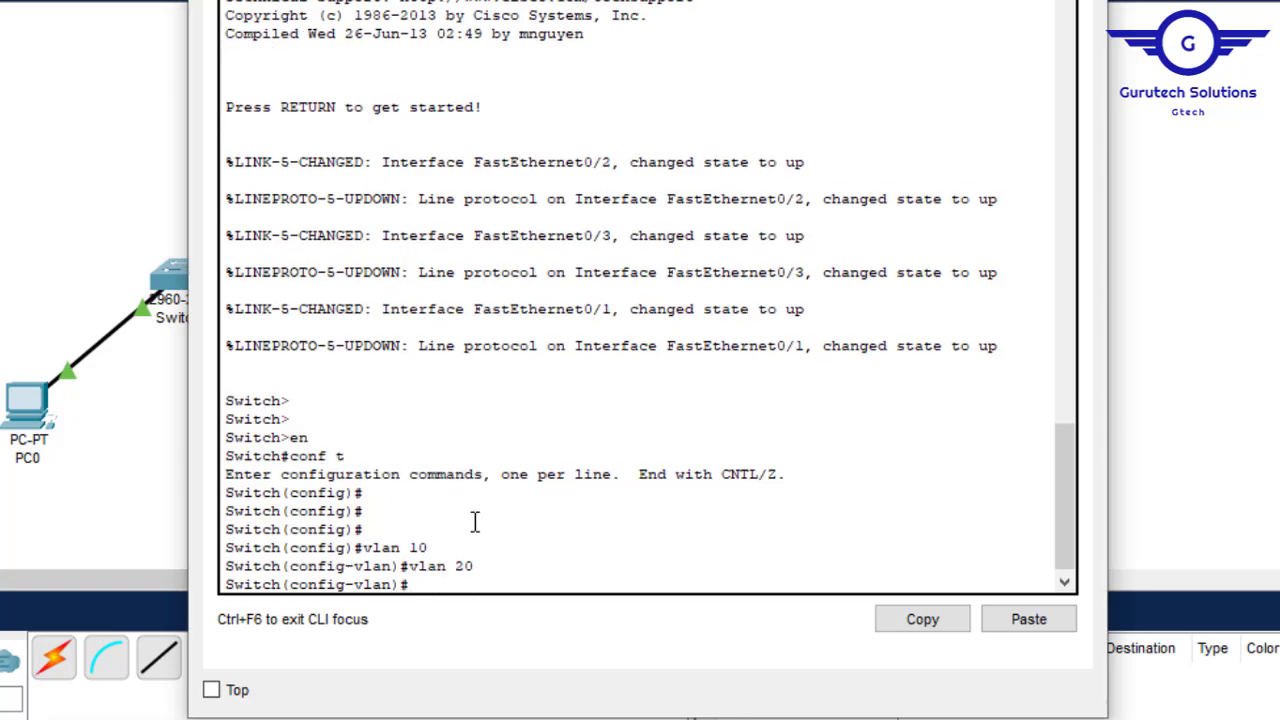
pyautogui.write('ex')
pyautogui.press('Return')
pyautogui.press('Return')
pyautogui.press('Return')
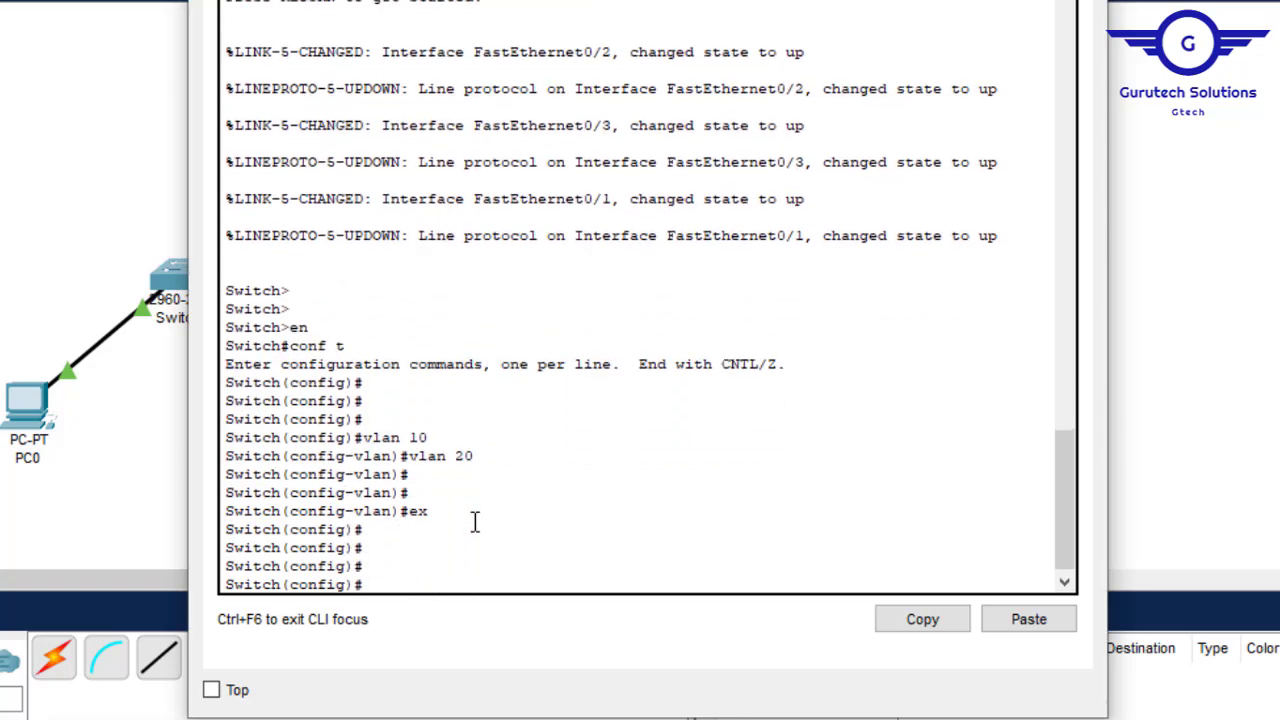
# Check Switch2's port toward PC1, enter interface fa0/2 on Switch2 and set it to access mode with switchport mode access.
pyautogui.click(783, 287)
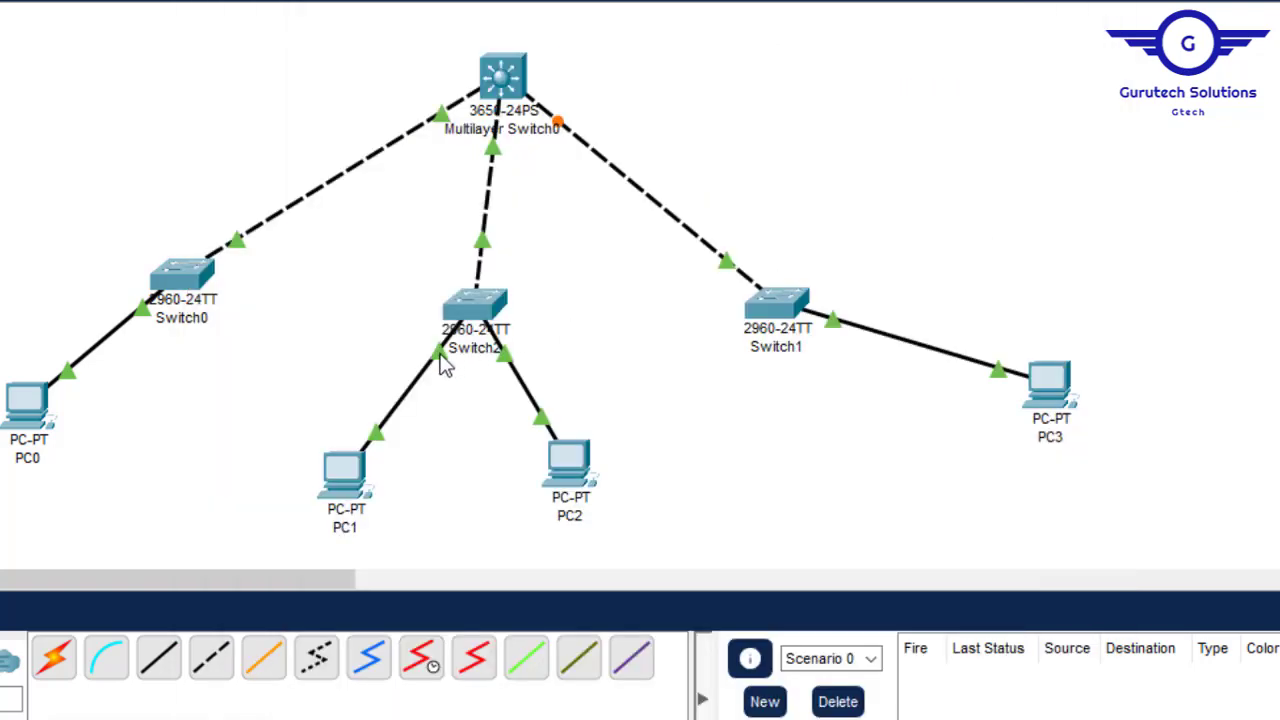
pyautogui.click(474, 312)
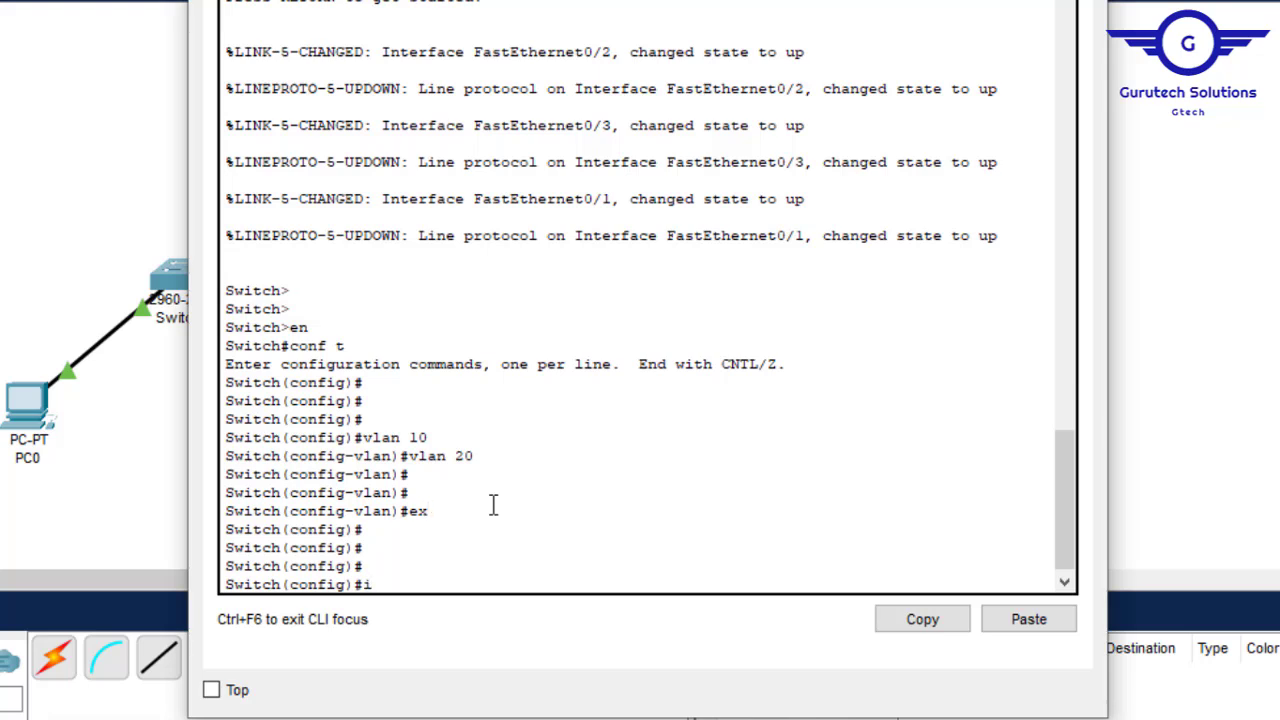
pyautogui.write('int fa0/2')
pyautogui.press('Return')
pyautogui.write('swit')
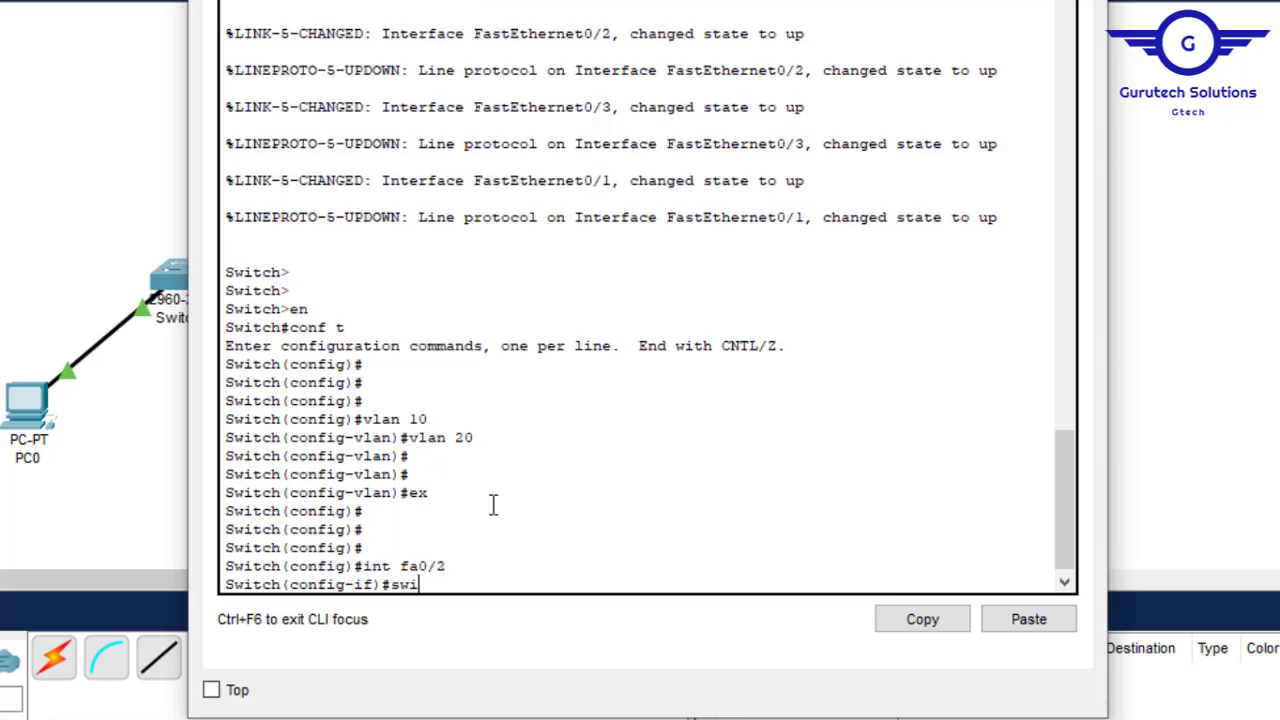
pyautogui.press('Tab')
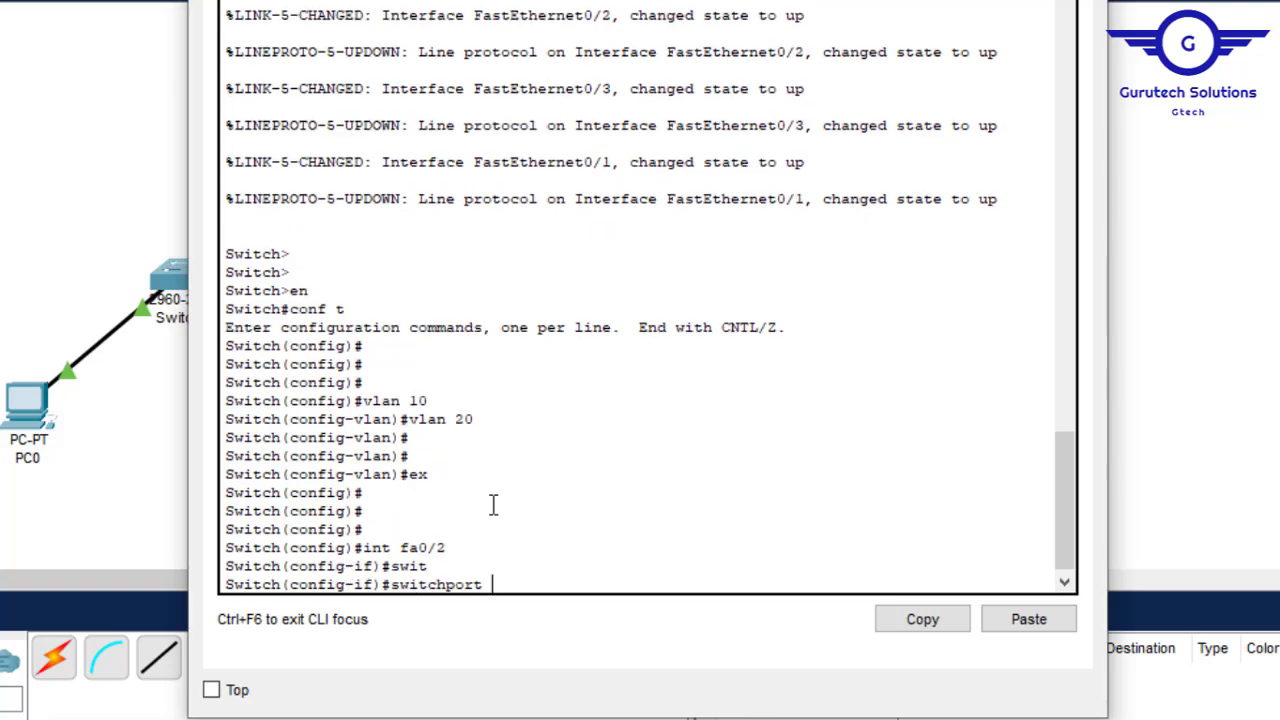
pyautogui.write('m')
pyautogui.press('Tab')
pyautogui.write('a')
pyautogui.press('Tab')
pyautogui.press('Return')
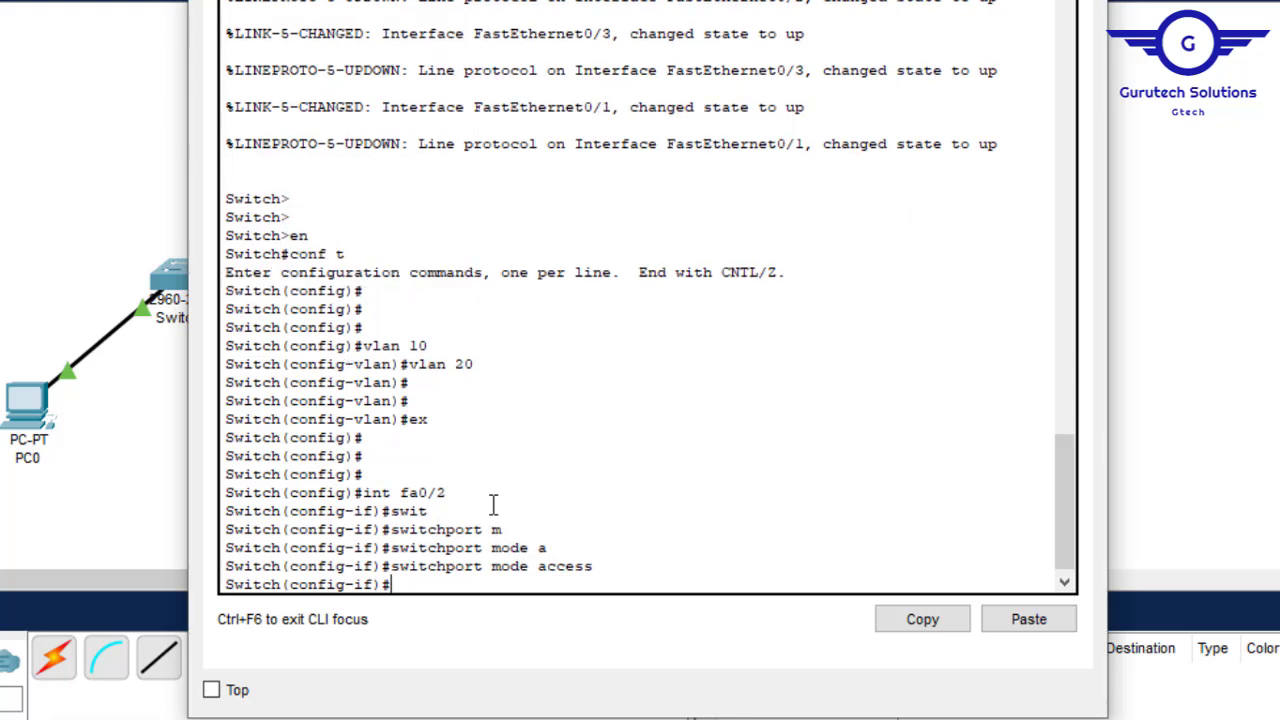
# Assign Switch2's fa0/2 to VLAN 20 with switchport access vlan 20 and exit interface configuration.
pyautogui.write('swi')
pyautogui.press('Tab')
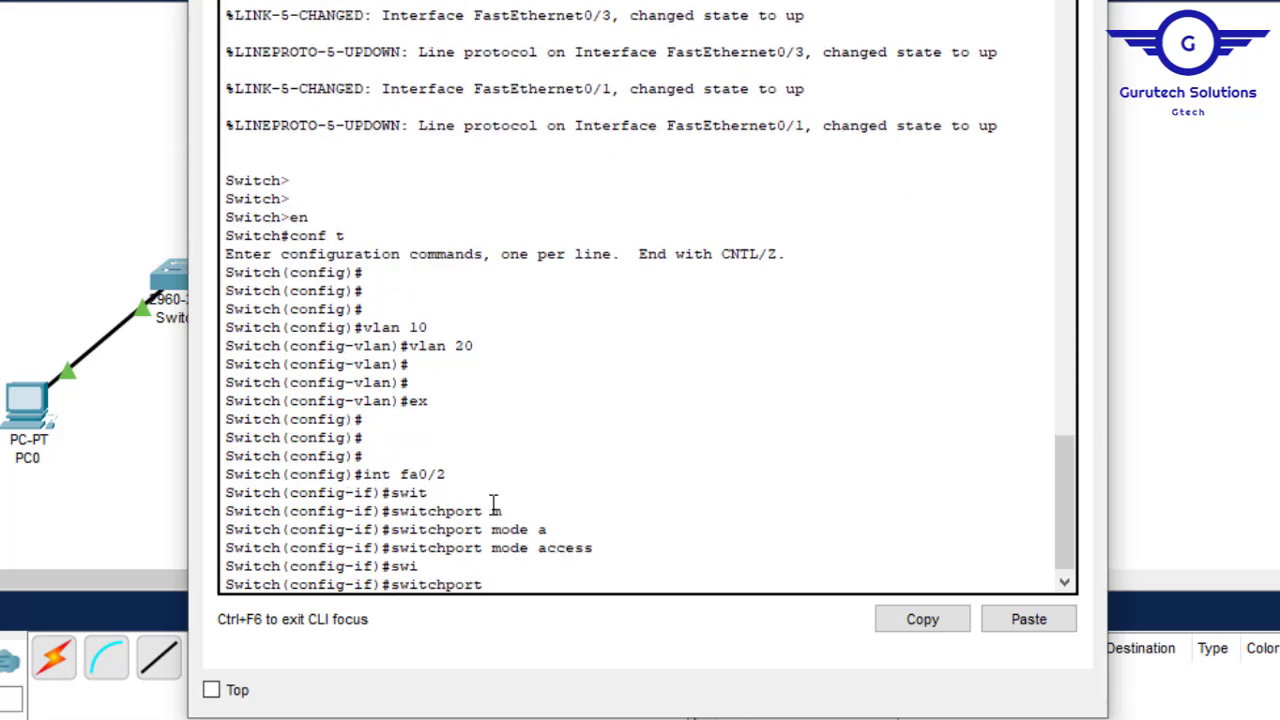
pyautogui.write('a')
pyautogui.press('Tab')
pyautogui.write('v')
pyautogui.press('Tab')
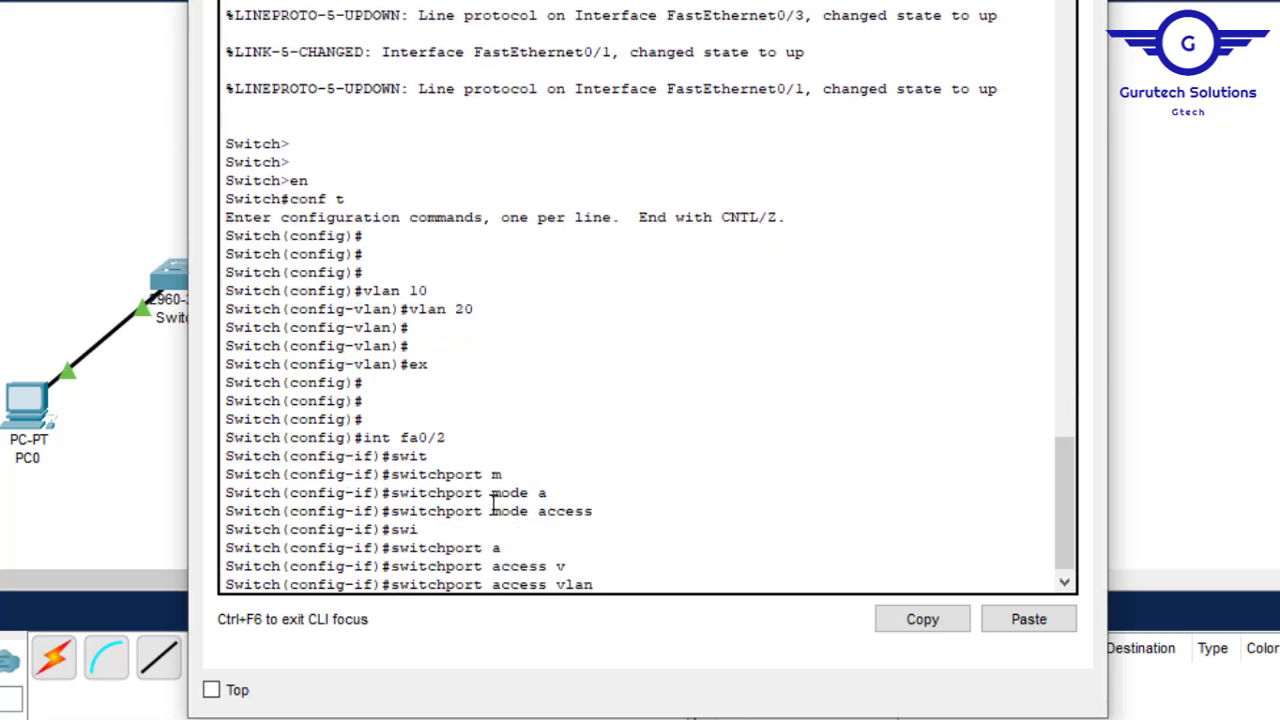
pyautogui.write('20')
pyautogui.press('Return')
pyautogui.write('e')
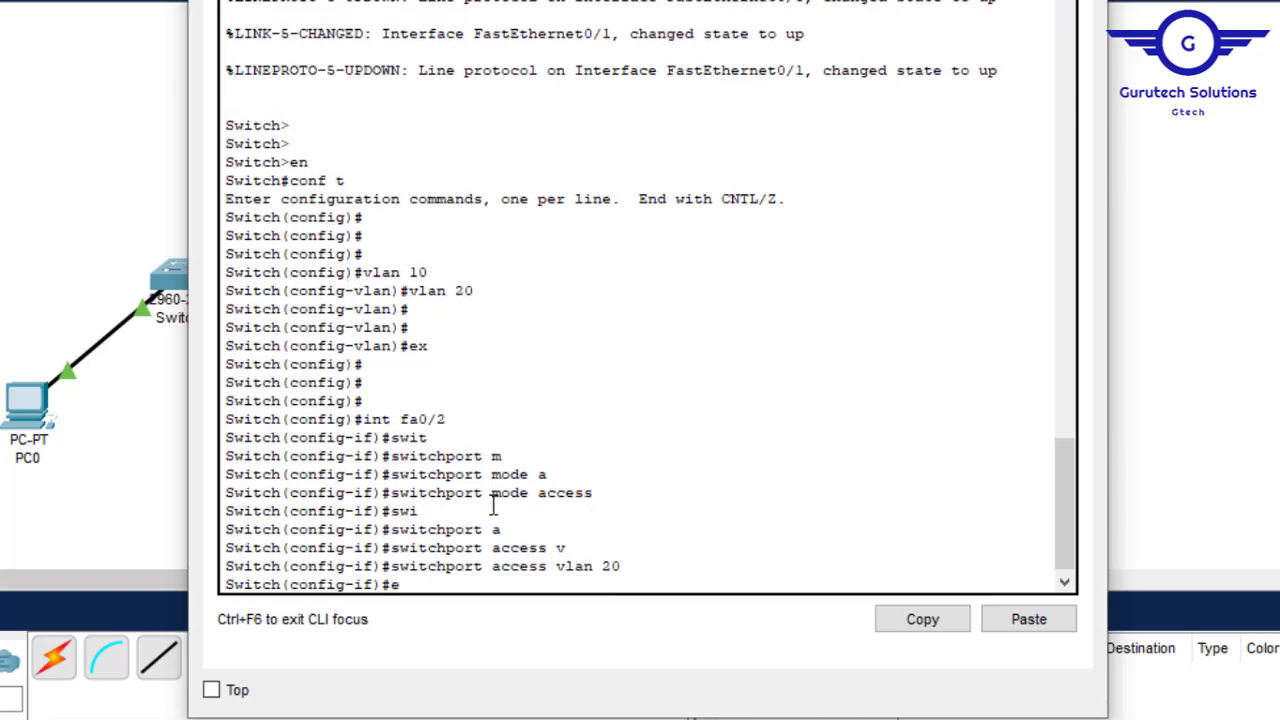
pyautogui.write('x')
pyautogui.press('Return')
pyautogui.press('Return')
pyautogui.press('Return')
# Check Switch2's port toward PC2 and enter interface fa0/3 on Switch2.
pyautogui.press('Up')
pyautogui.press('Up')
pyautogui.press('Up')
pyautogui.press('Up')
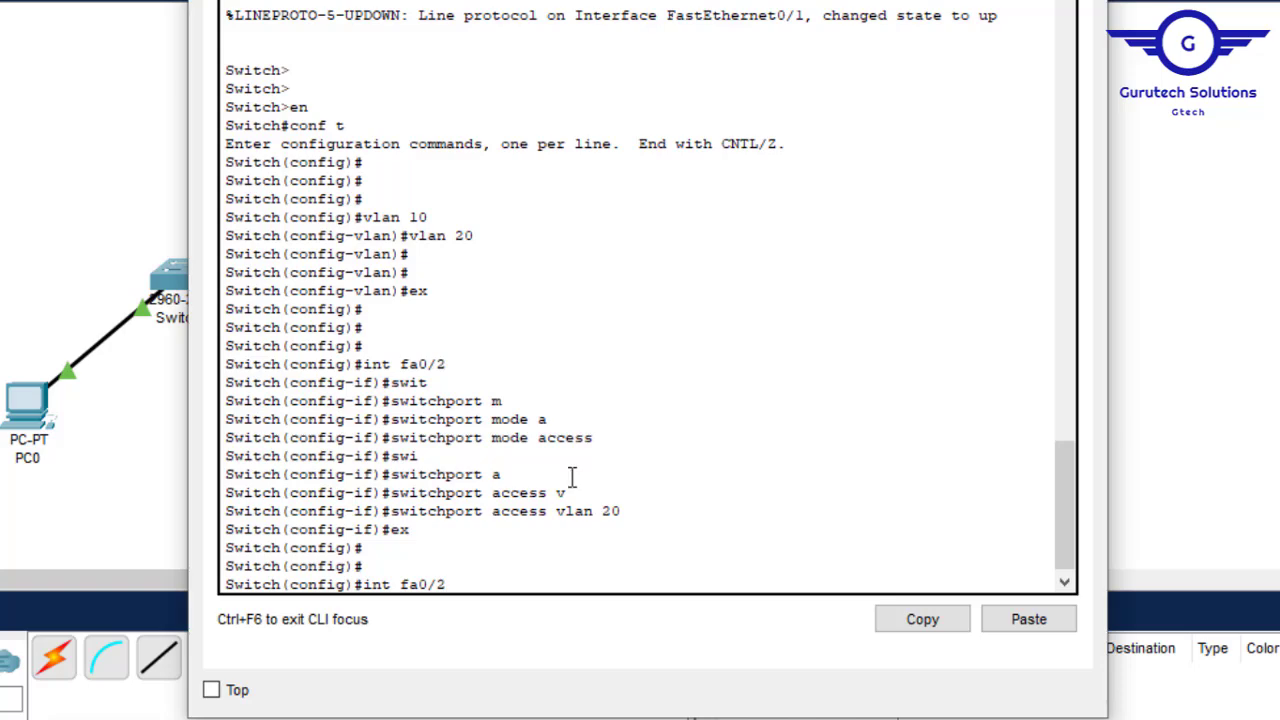
pyautogui.hotkey('alt', 'F4')
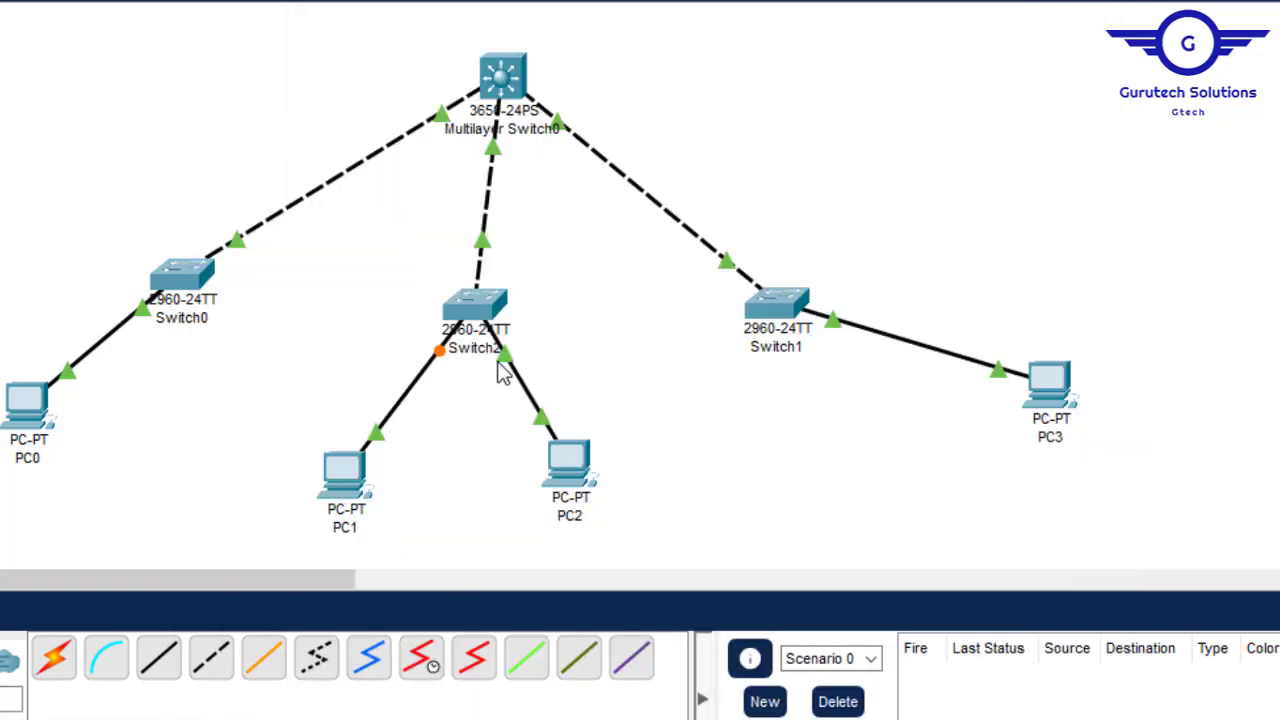
pyautogui.click(476, 312)
pyautogui.press('BackSpace')
pyautogui.write('3')
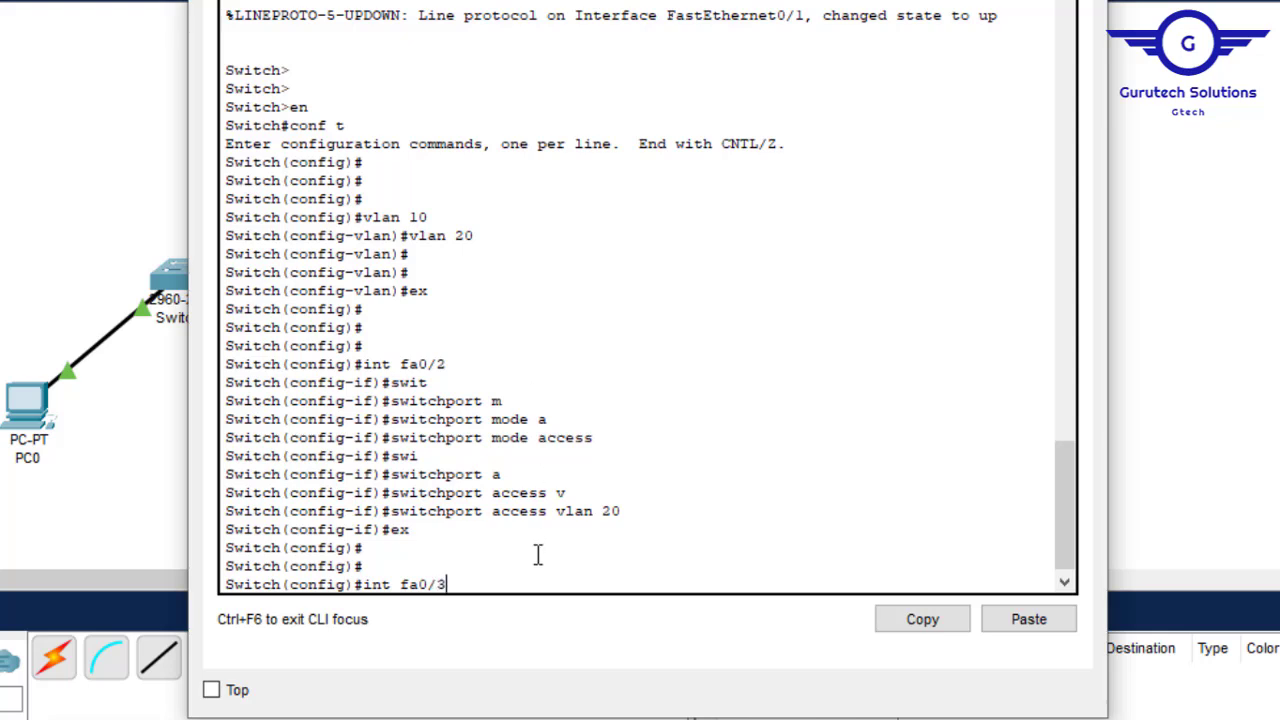
pyautogui.press('Return')
# Set Switch2's fa0/3 to access mode with switchport mode access.
pyautogui.write('swit')
pyautogui.press('Tab')
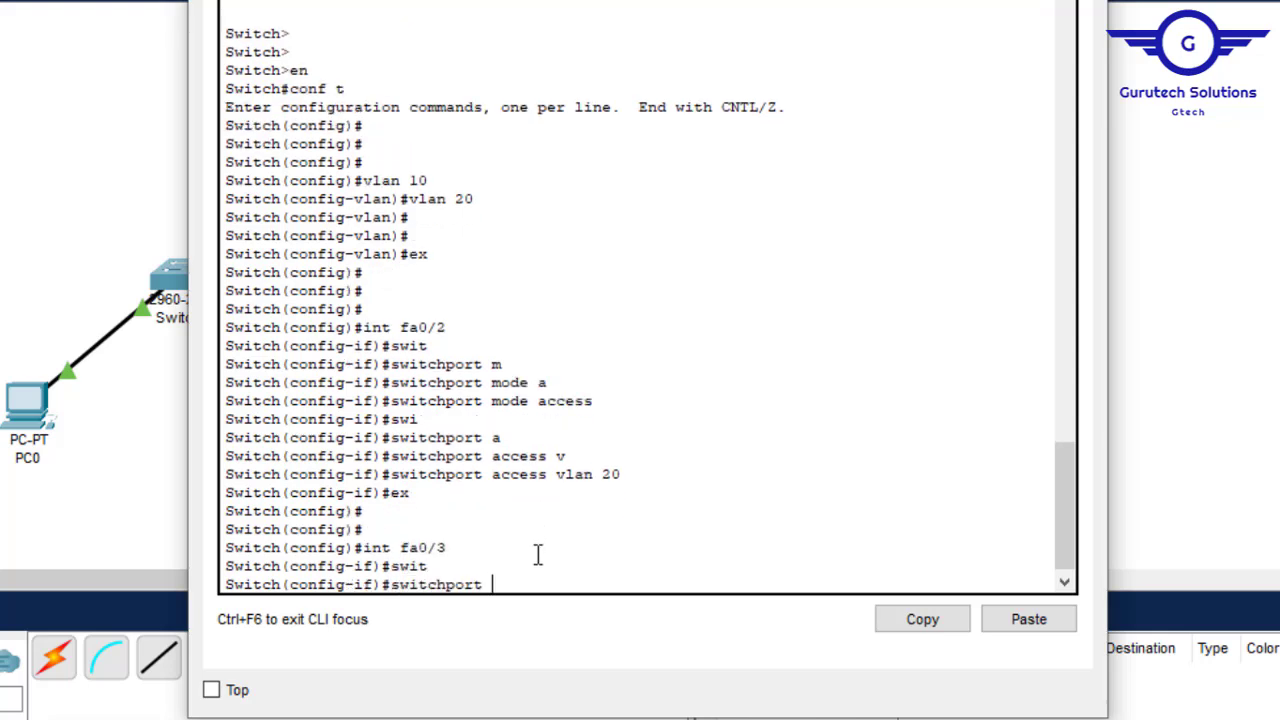
pyautogui.write('m')
pyautogui.press('Tab')
pyautogui.write('ac')
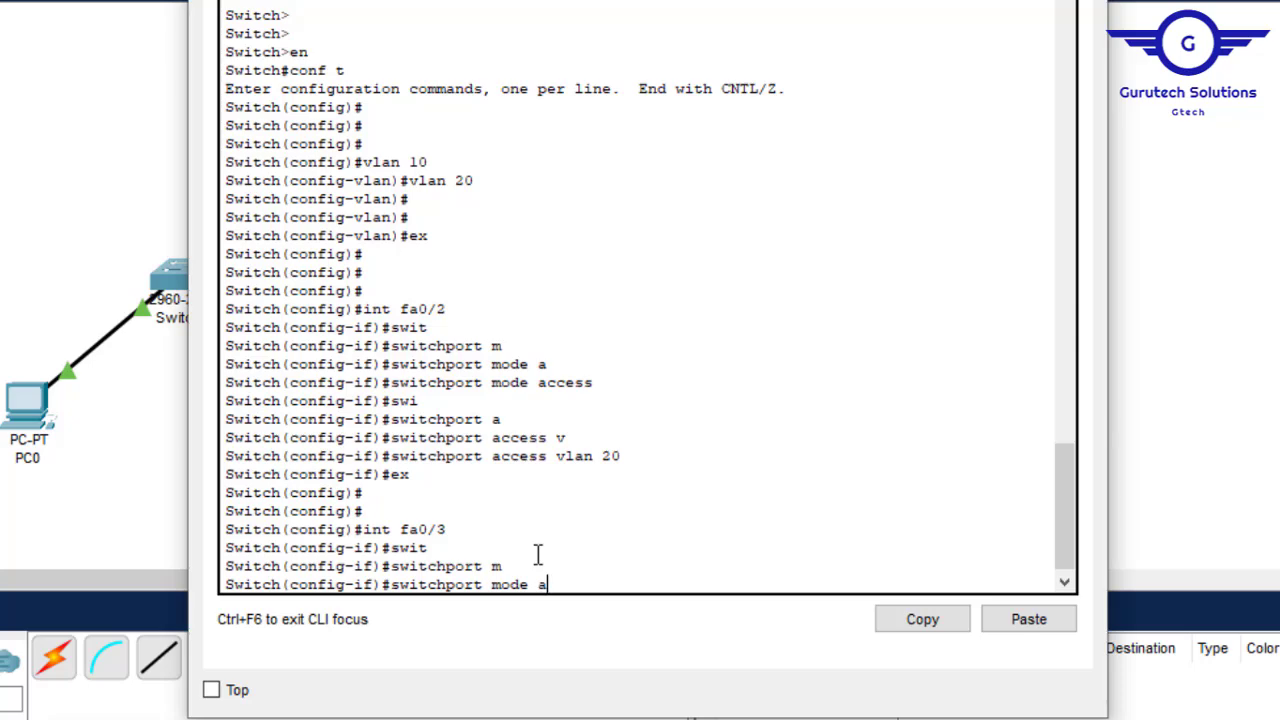
pyautogui.press('Tab')
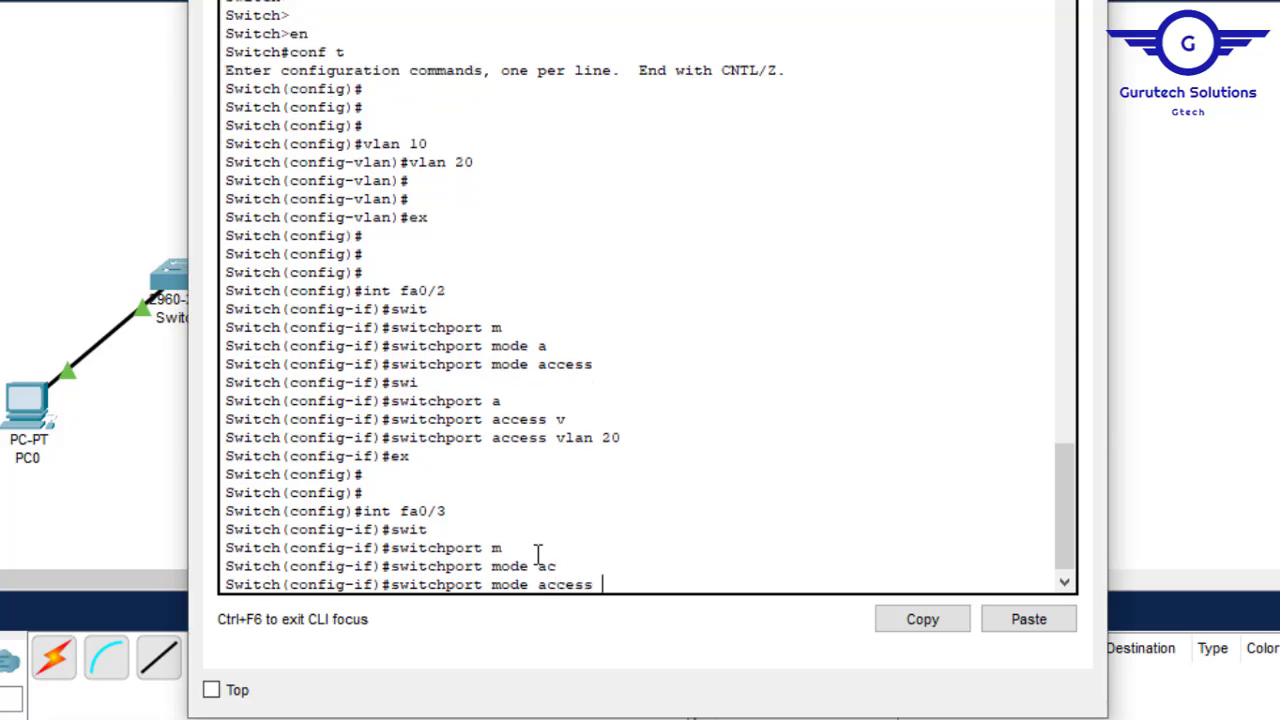
pyautogui.press('Return')
# Assign Switch2's fa0/3 to VLAN 10 with switchport access vlan 10.
pyautogui.write('sw')
pyautogui.press('Tab')
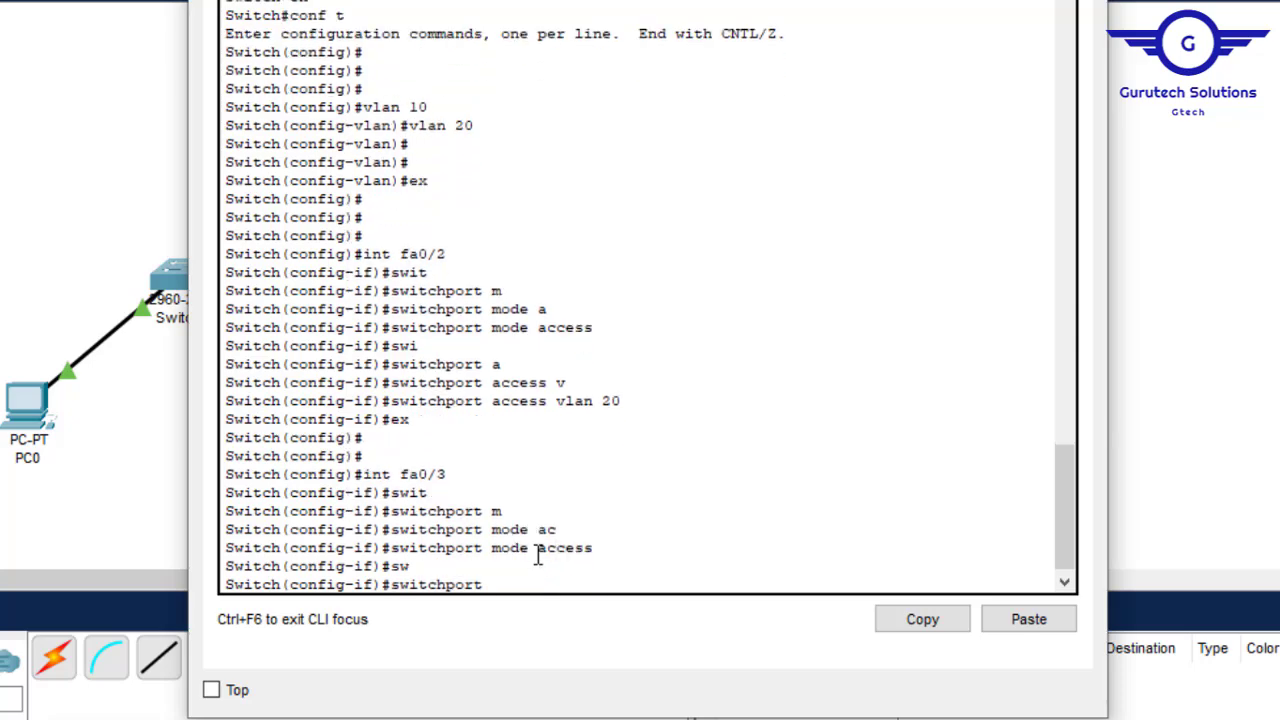
pyautogui.write('a')
pyautogui.press('Tab')
pyautogui.write('v')
pyautogui.press('Tab')
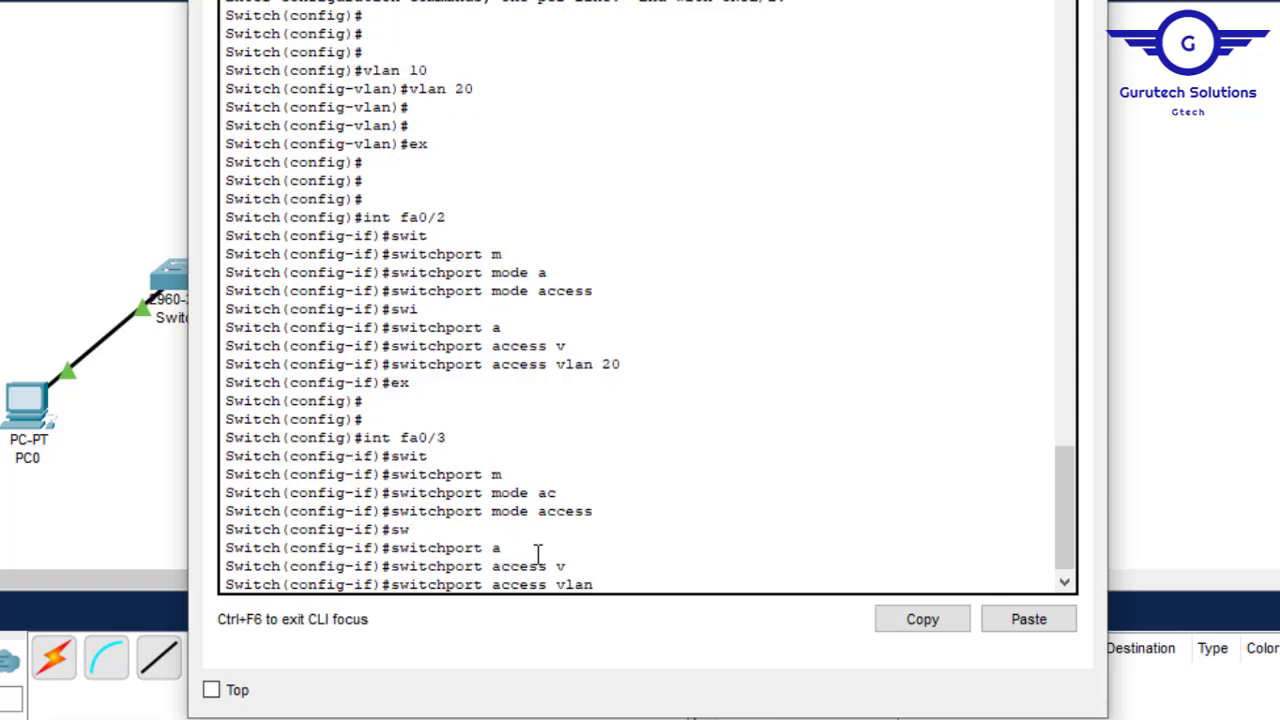
pyautogui.write('10')
pyautogui.press('Return')
# Exit Switch2's fa0/3 interface configuration and save the configuration with do wr.
pyautogui.write('e')
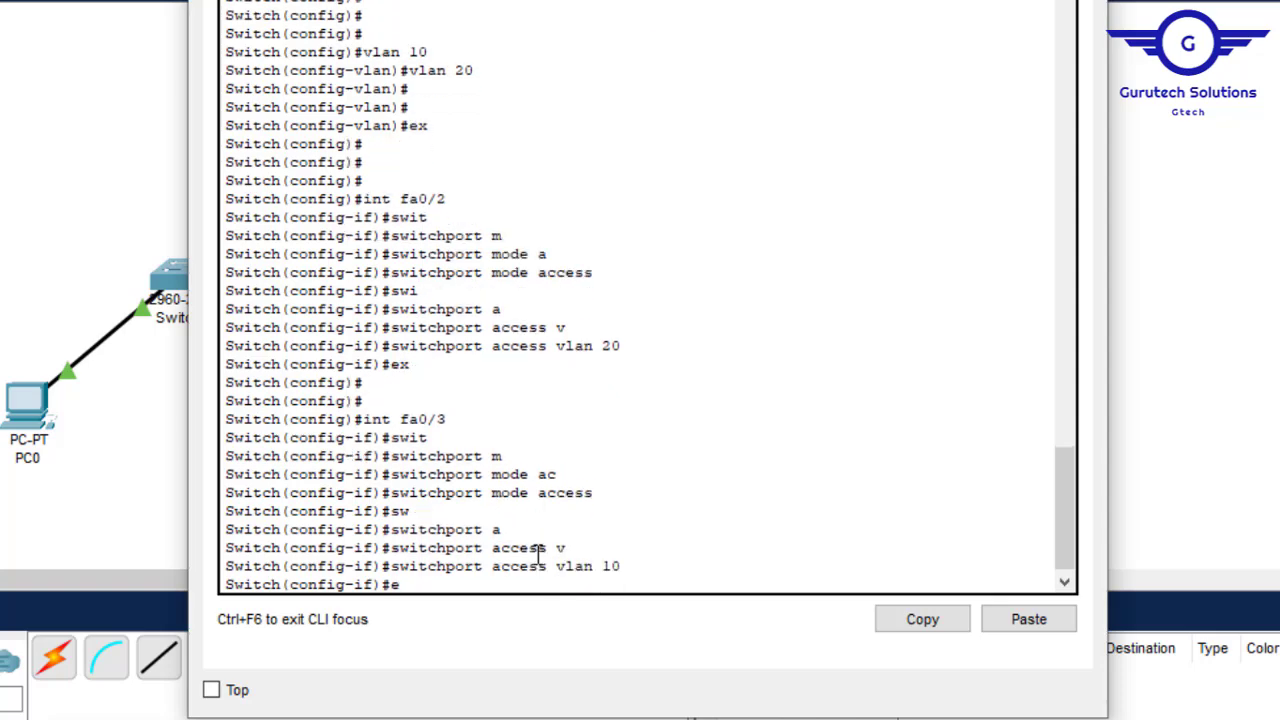
pyautogui.write('x')
pyautogui.press('Return')
pyautogui.press('Return')
pyautogui.press('Return')
pyautogui.press('Return')
pyautogui.write('do wr')
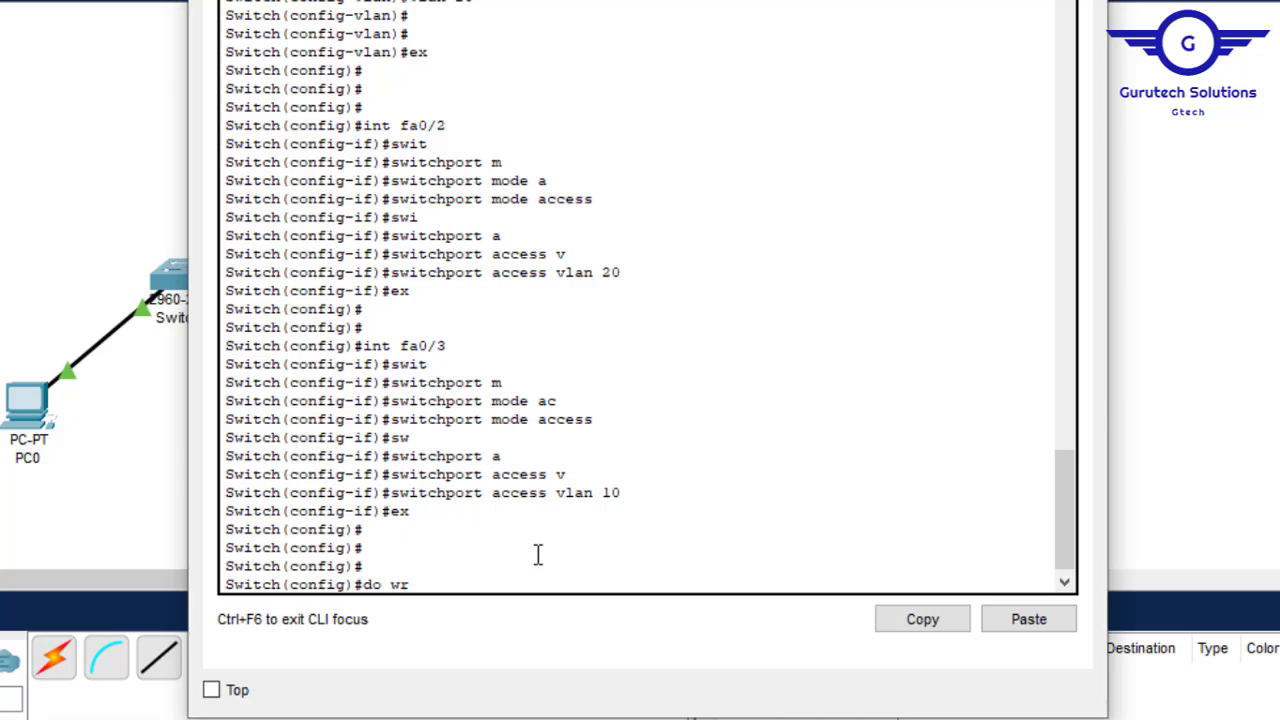
pyautogui.press('Return')
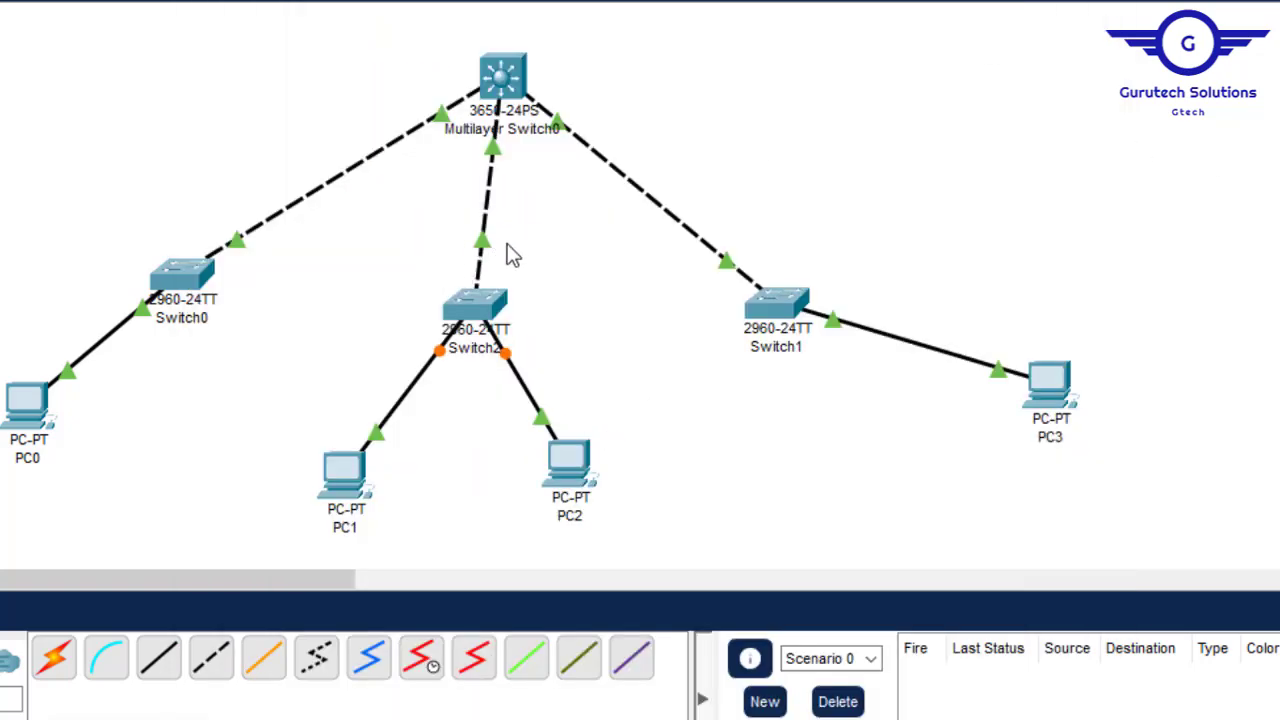
# Check Switch2's uplink port toward the multilayer switch and enter interface fa0/1 on Switch2.
pyautogui.click(484, 308)
pyautogui.press('Up')
pyautogui.press('Up')
pyautogui.press('Up')
pyautogui.press('Up')
pyautogui.press('Up')
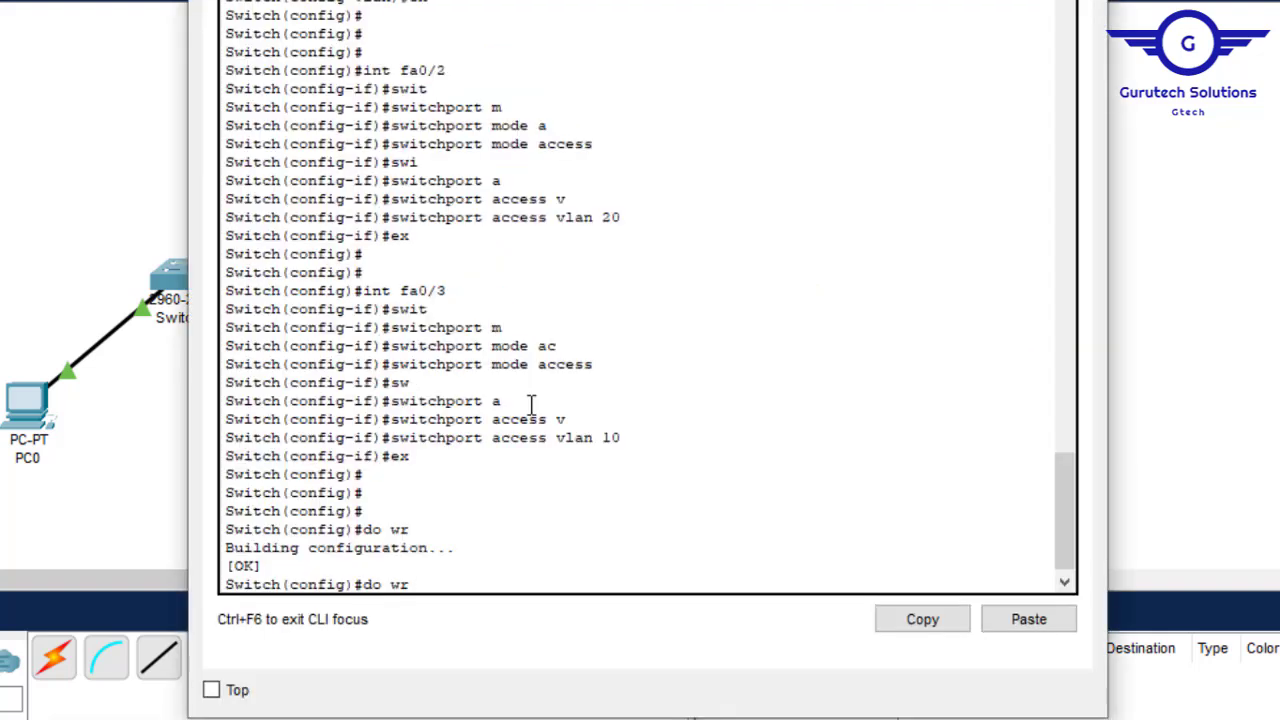
pyautogui.press('BackSpace')
pyautogui.write('1')
pyautogui.press('Return')
# Set Switch2's fa0/1 to trunk mode with switchport mode trunk.
pyautogui.press('Up')
pyautogui.press('Up')
pyautogui.press('Up')
pyautogui.press('Up')
pyautogui.press('Up')
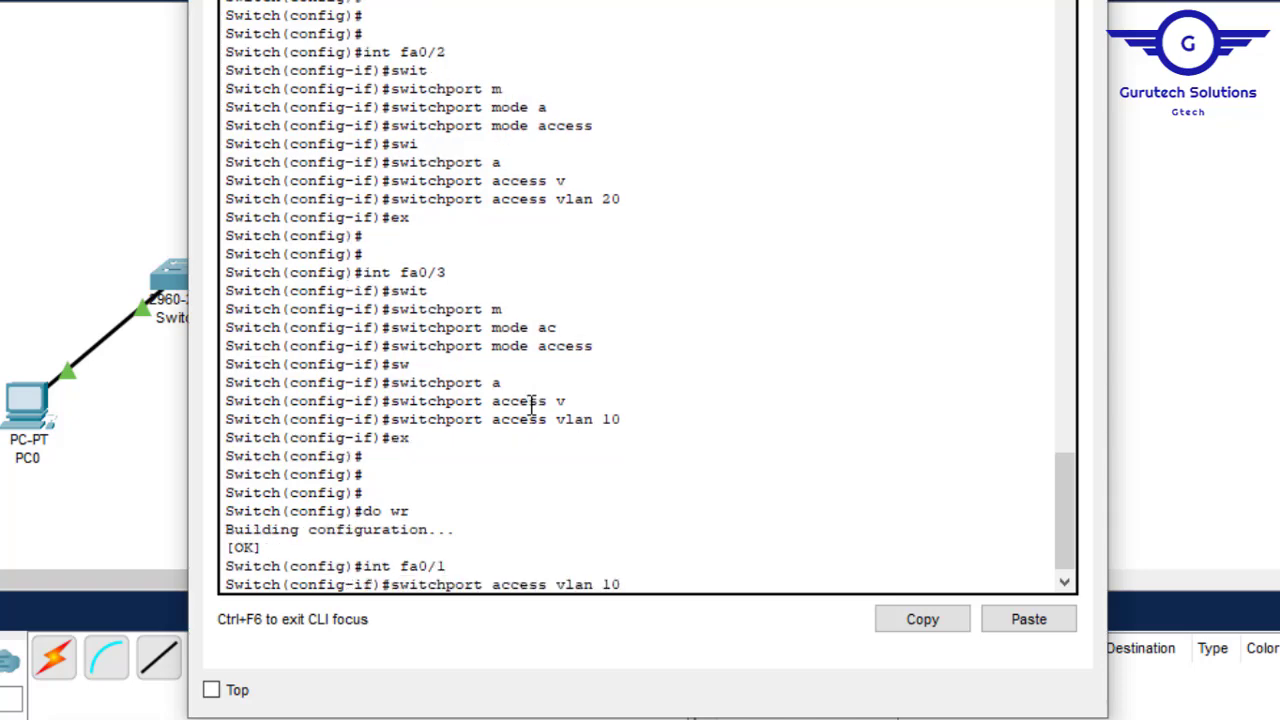
pyautogui.press('BackSpace')
pyautogui.press('BackSpace')
pyautogui.press('BackSpace')
pyautogui.write('tr')
pyautogui.press('Tab')
pyautogui.press('Return')
pyautogui.press('Return')
pyautogui.press('Return')
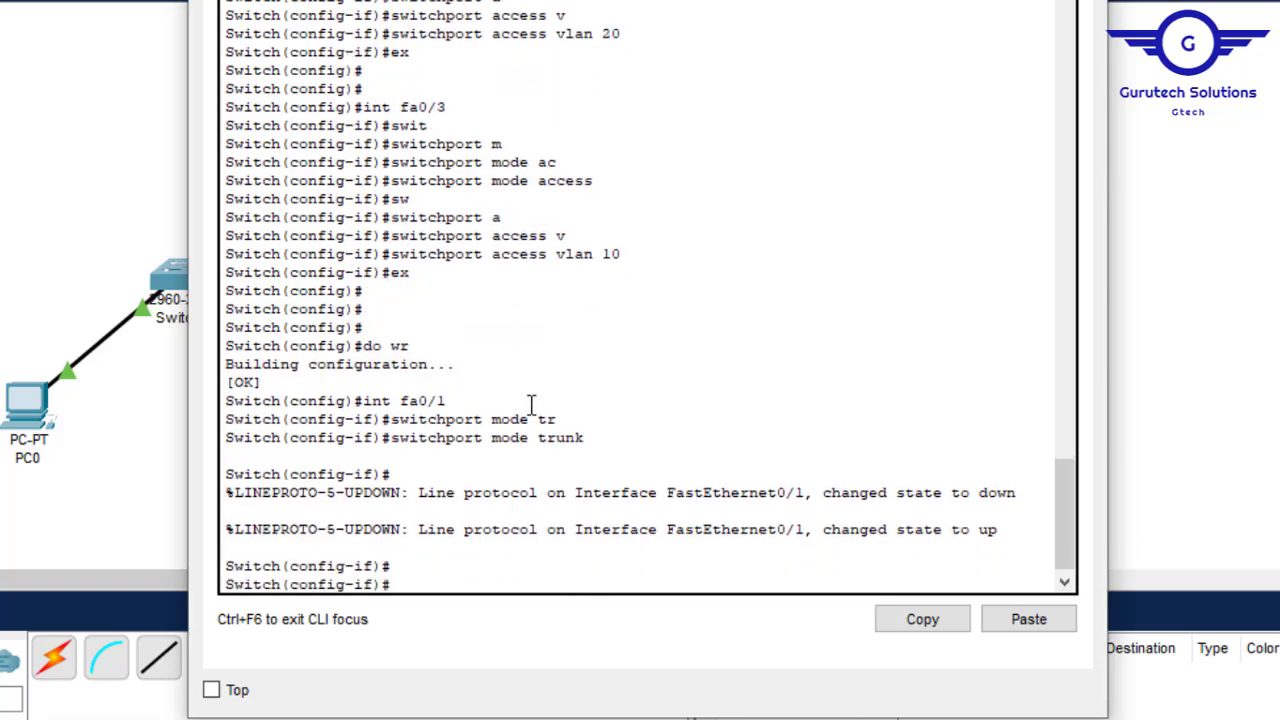
pyautogui.press('Return')
pyautogui.press('Return')
# Exit Switch2's fa0/1 interface configuration and save the trunk configuration with do wr.
pyautogui.write('e')
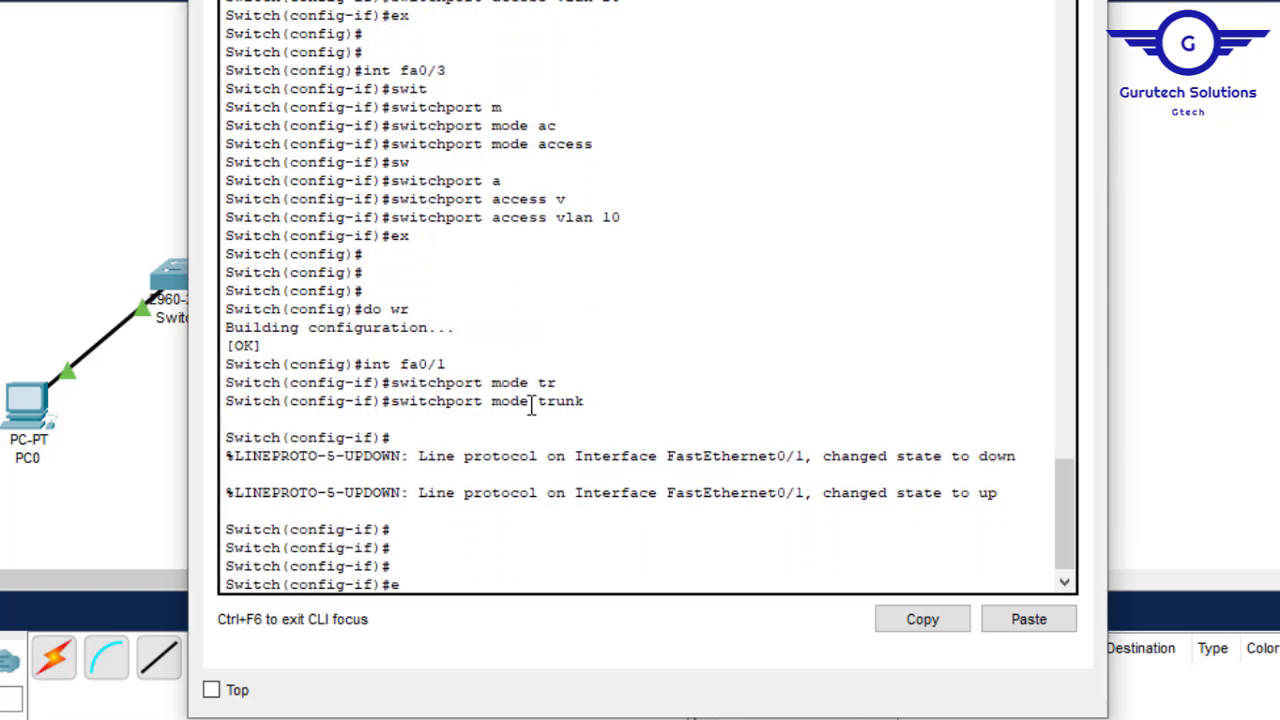
pyautogui.write('x')
pyautogui.press('Return')
pyautogui.press('Return')
pyautogui.press('Return')
pyautogui.press('Return')
pyautogui.write('do wr')
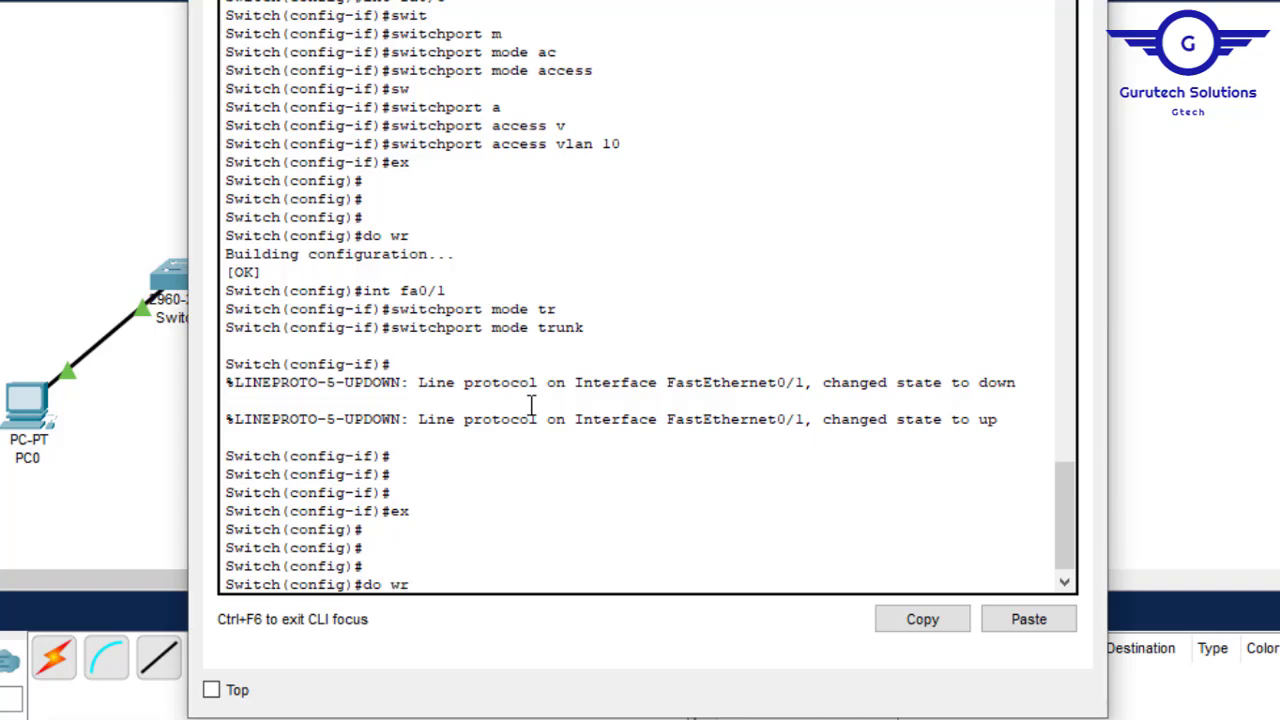
pyautogui.press('Return')
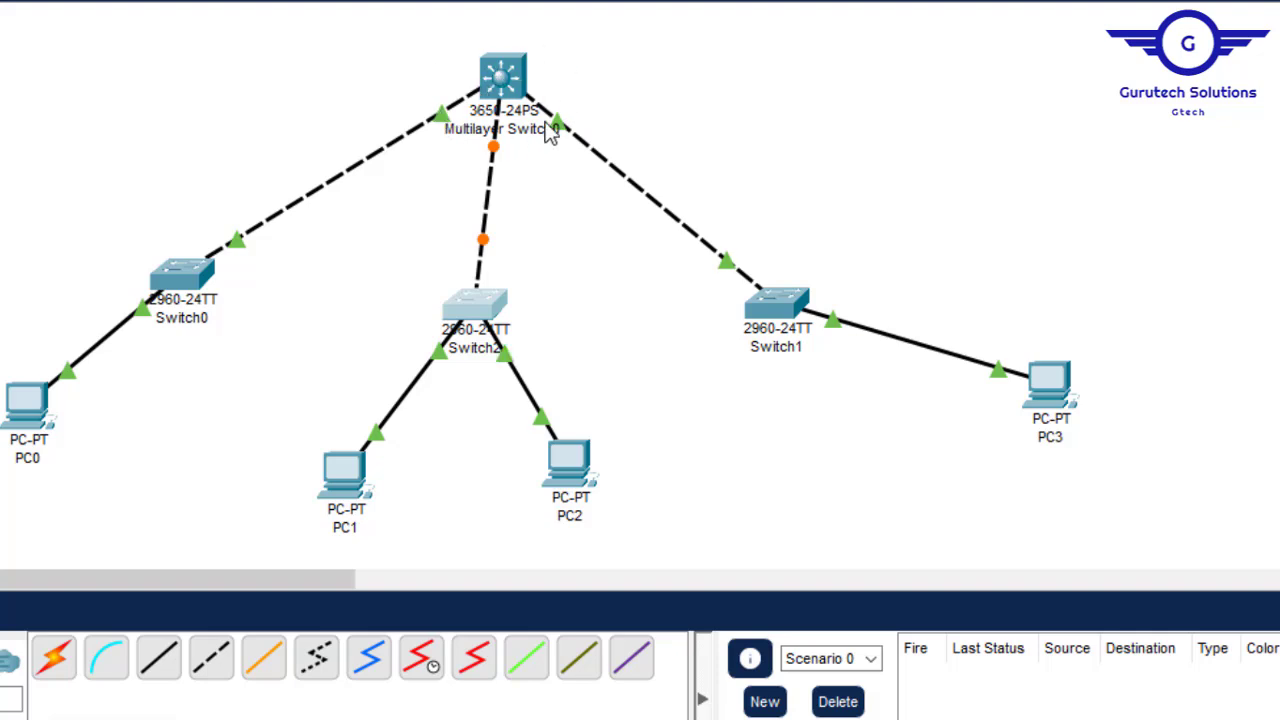
# Open the multilayer switch's command line and decline the initial configuration dialog.
pyautogui.click(502, 80)
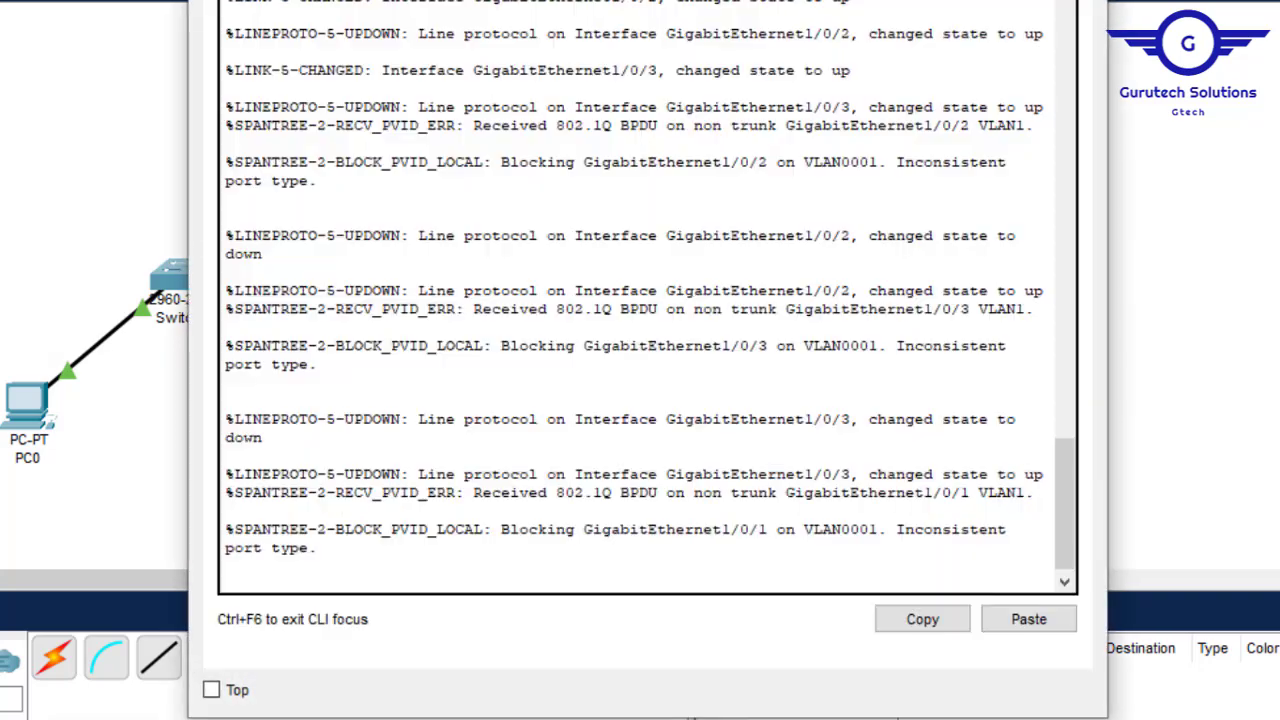
pyautogui.press('Return')
pyautogui.press('Return')
pyautogui.press('Return')
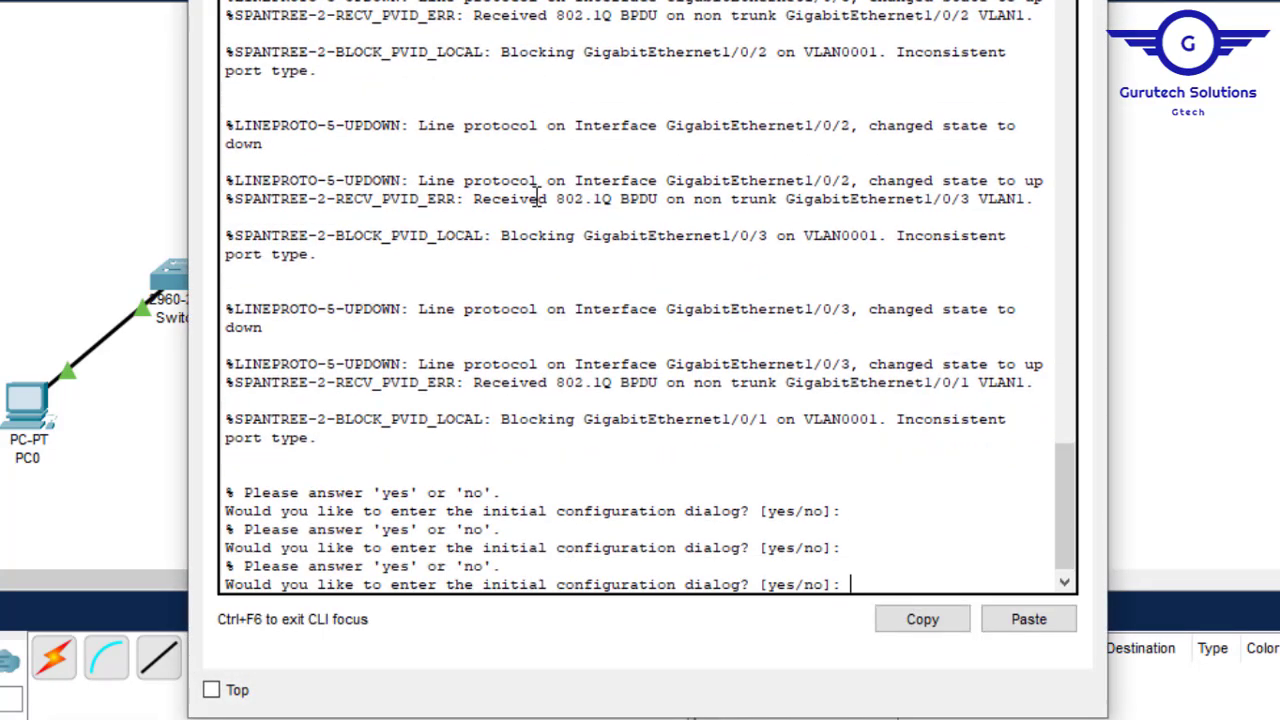
pyautogui.write('n')
pyautogui.press('Return')
pyautogui.press('Return')
pyautogui.press('Return')
pyautogui.press('Return')
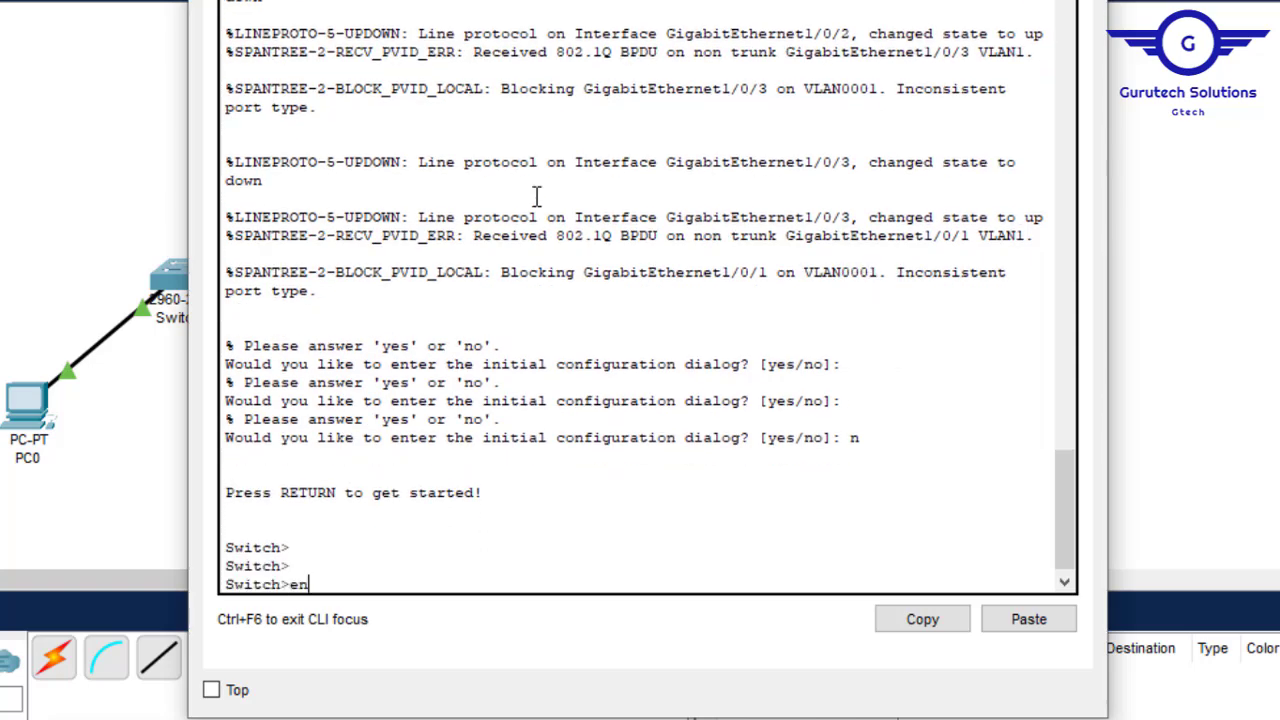
# Enter global configuration mode on the multilayer switch with en and conf t.
pyautogui.write('en')
pyautogui.press('Return')
pyautogui.write('conf t')
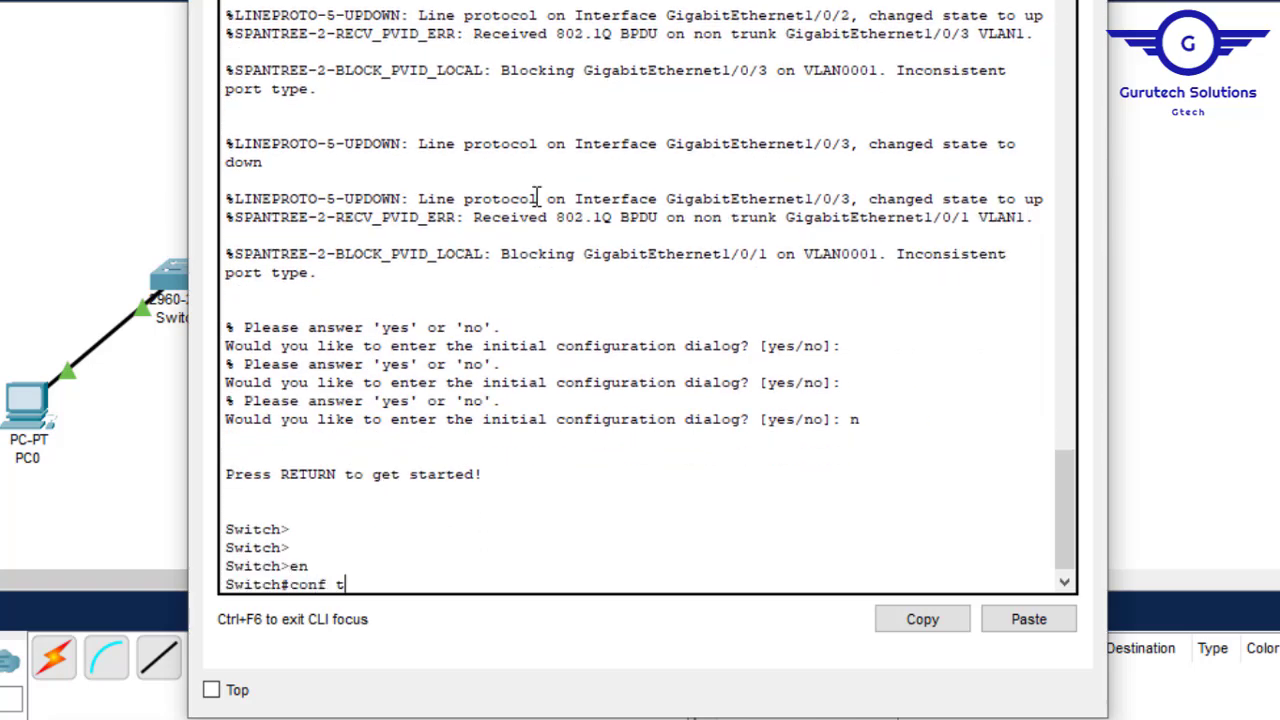
pyautogui.press('Return')
pyautogui.press('Return')
pyautogui.press('Return')
pyautogui.press('Return')
pyautogui.press('Return')
# Enter interface range configuration for gig1/0/1-3 on the multilayer switch.
pyautogui.write('int')
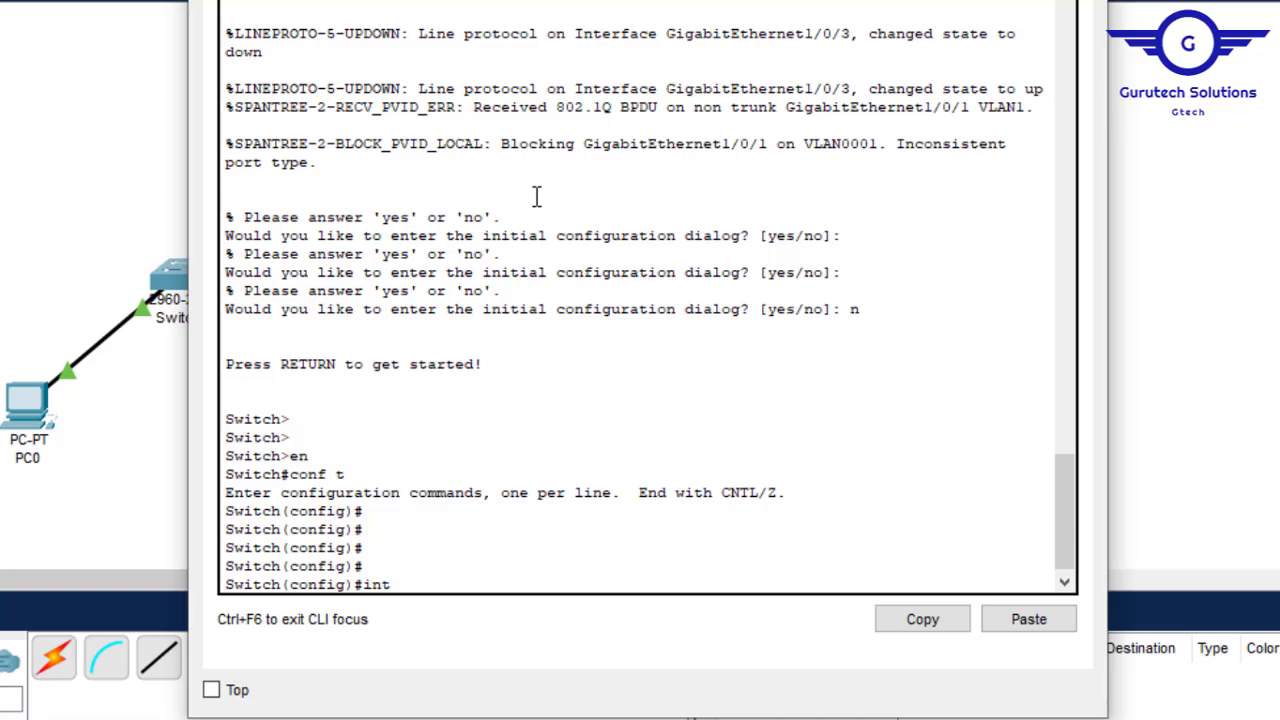
pyautogui.write(' range')
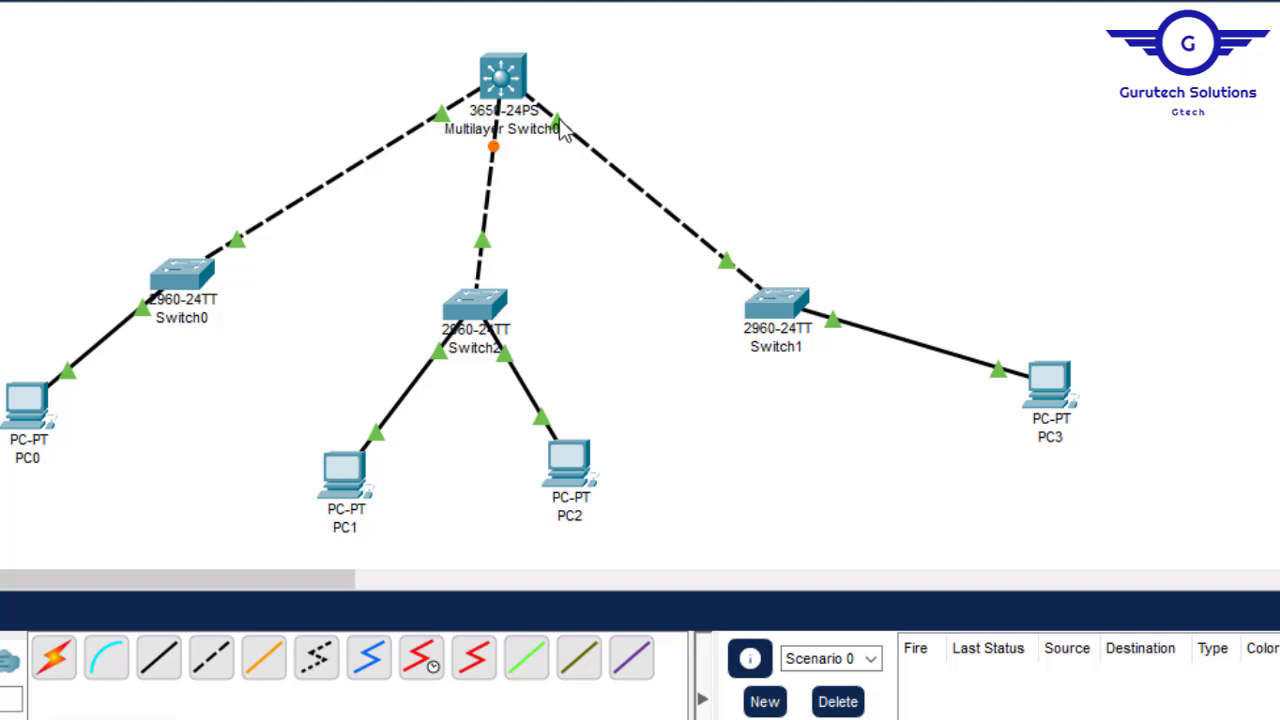
pyautogui.click(515, 82)
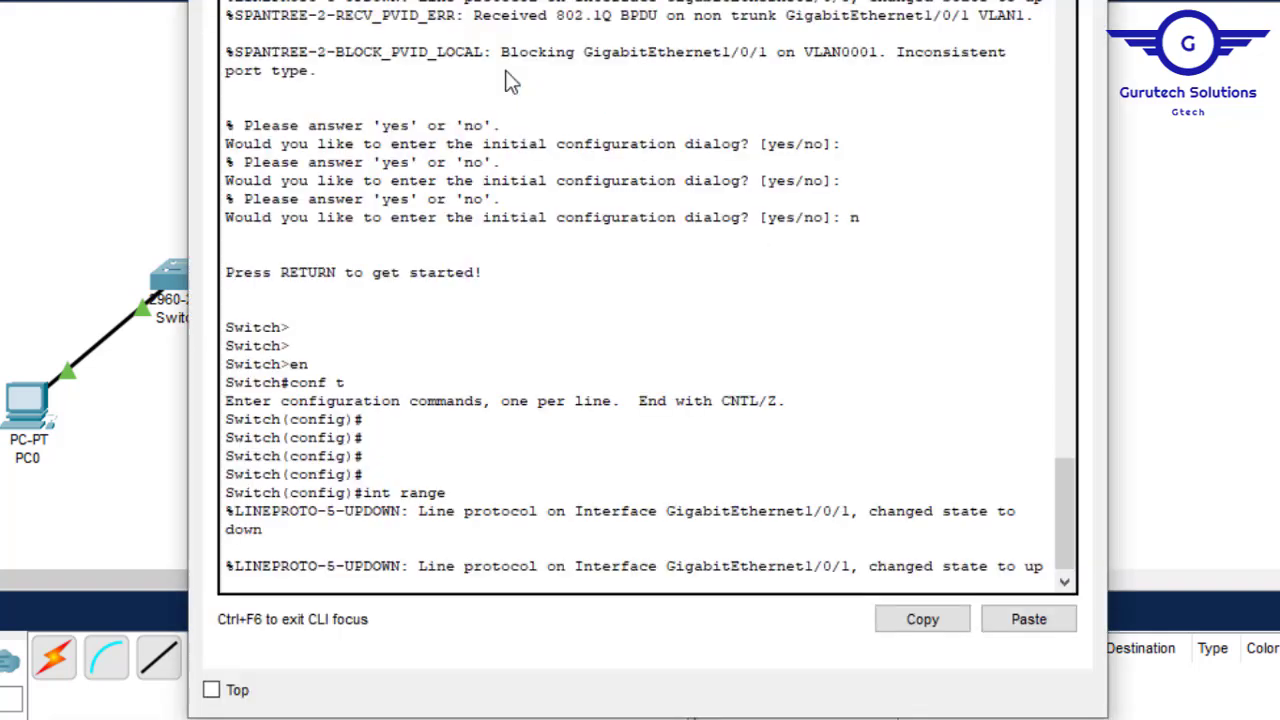
pyautogui.press('Return')
pyautogui.press('Up')
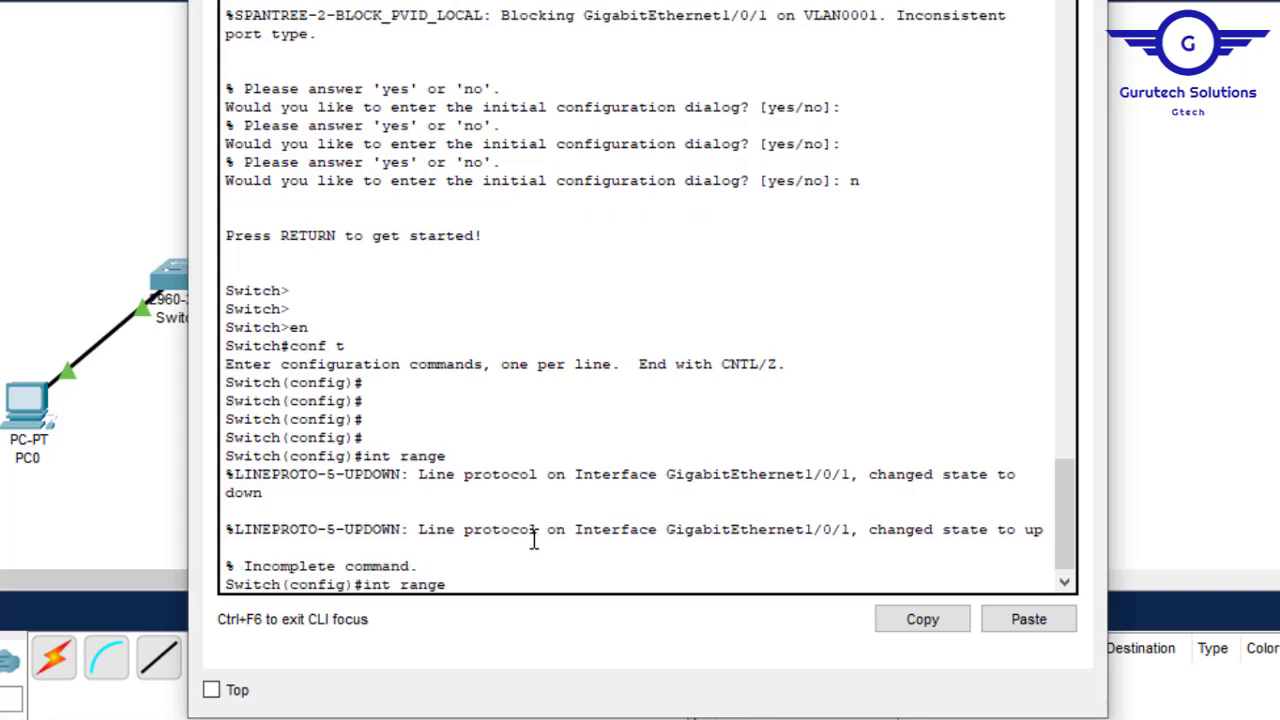
pyautogui.write('gig10')
pyautogui.press('BackSpace')
pyautogui.write('/0/1-3')
pyautogui.press('Return')
# Set the multilayer switch's gig1/0/1-3 ports to trunk mode with switchport mode trunk.
pyautogui.write('swit')
pyautogui.press('Tab')
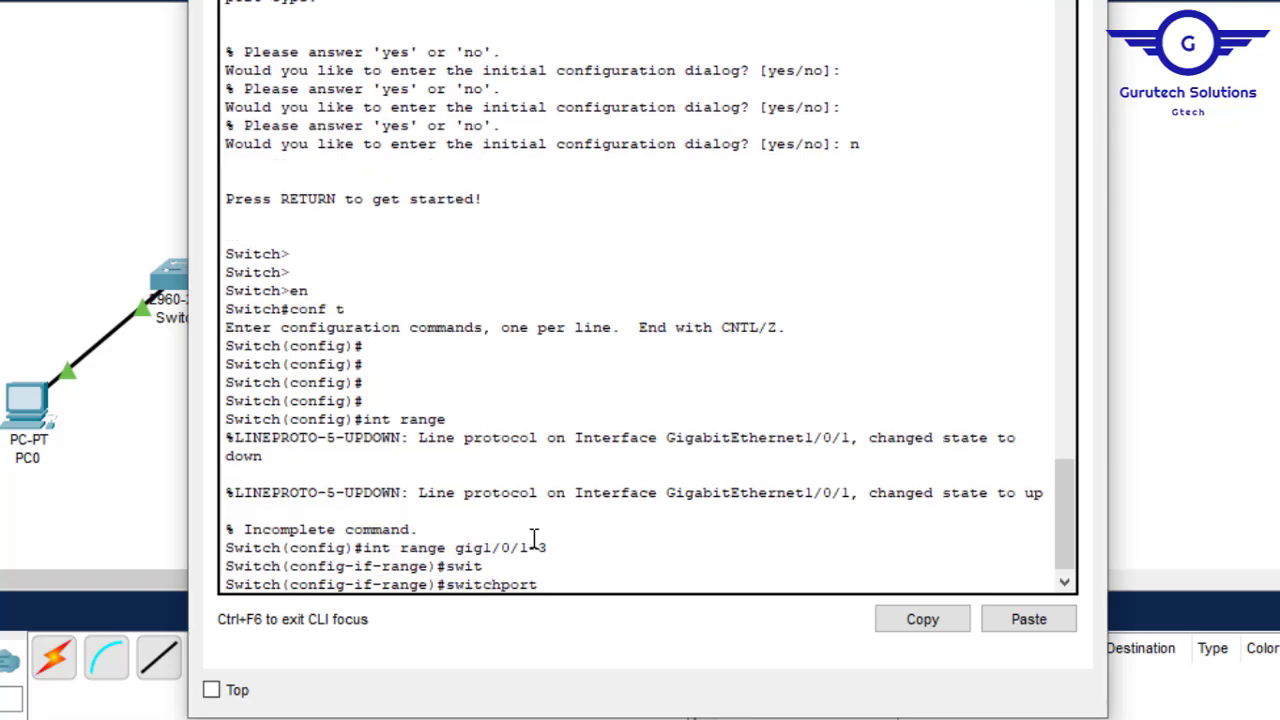
pyautogui.write('m')
pyautogui.press('Tab')
pyautogui.write('tr')
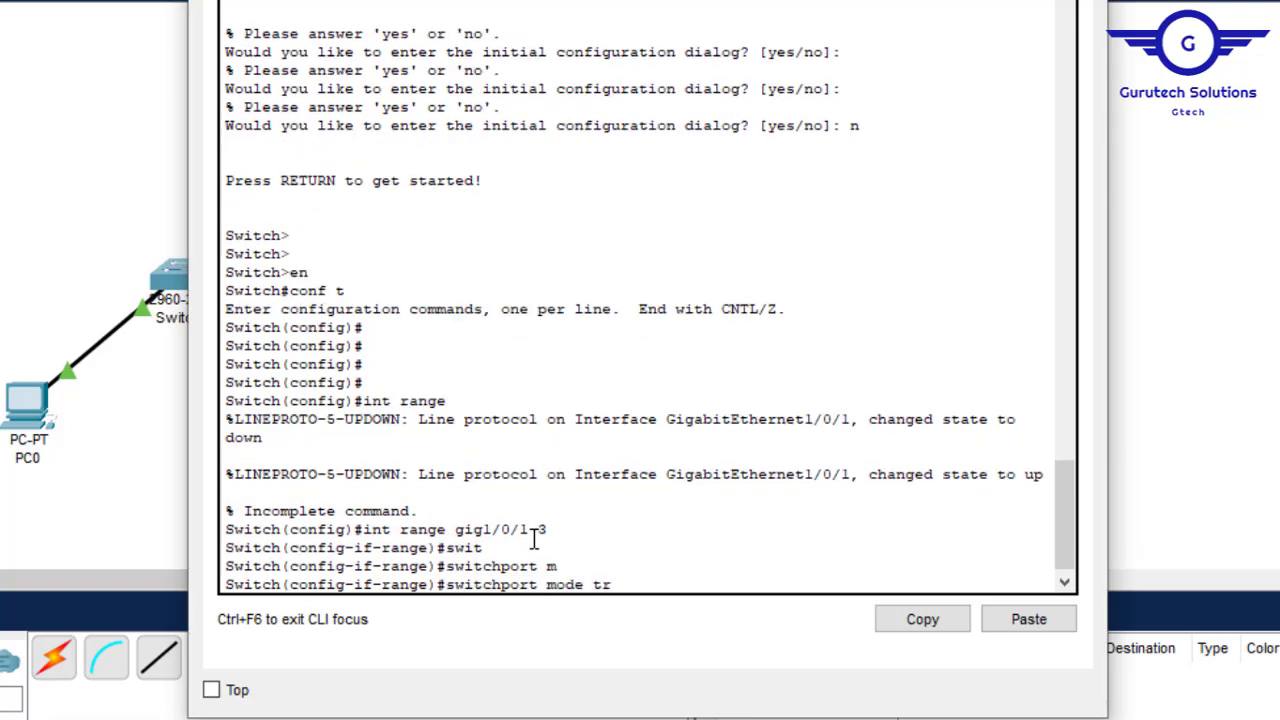
pyautogui.write('u')
pyautogui.press('Tab')
pyautogui.press('Return')
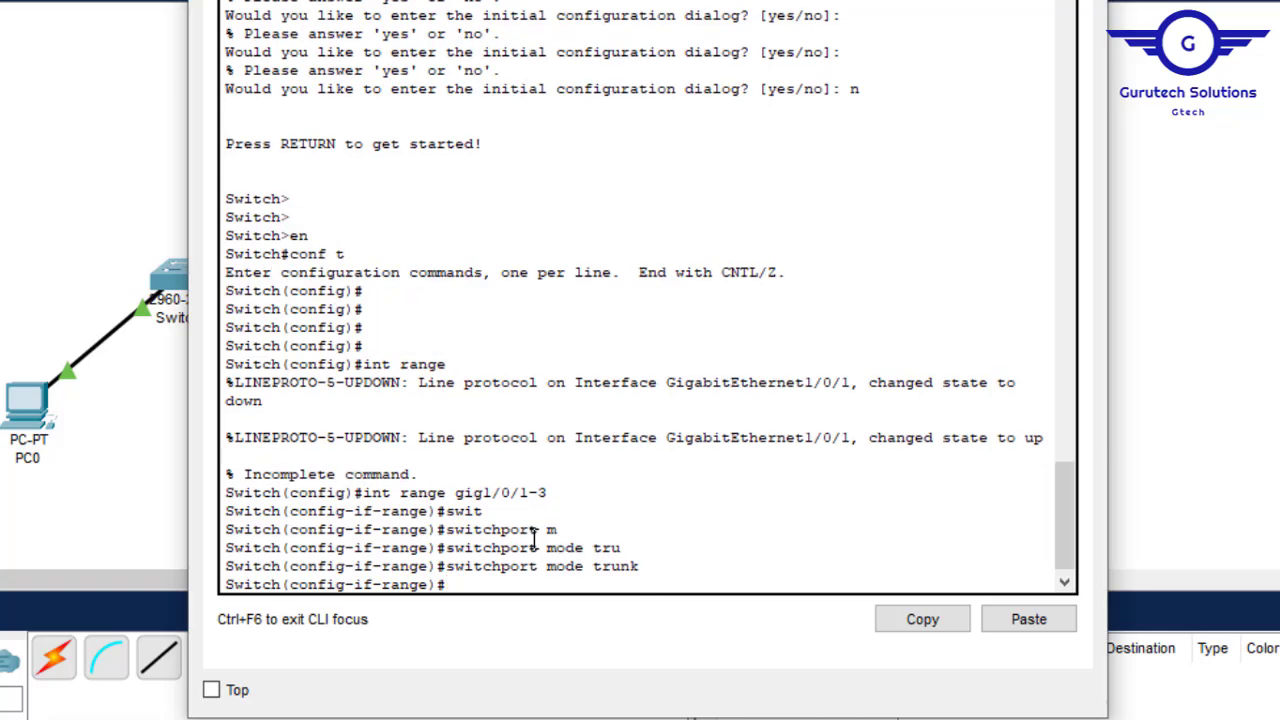
# Exit the interface range configuration and reopen the multilayer switch's command line in global configuration mode.
pyautogui.write('ex')
pyautogui.press('Return')
pyautogui.press('Return')
pyautogui.press('Return')
pyautogui.press('Return')
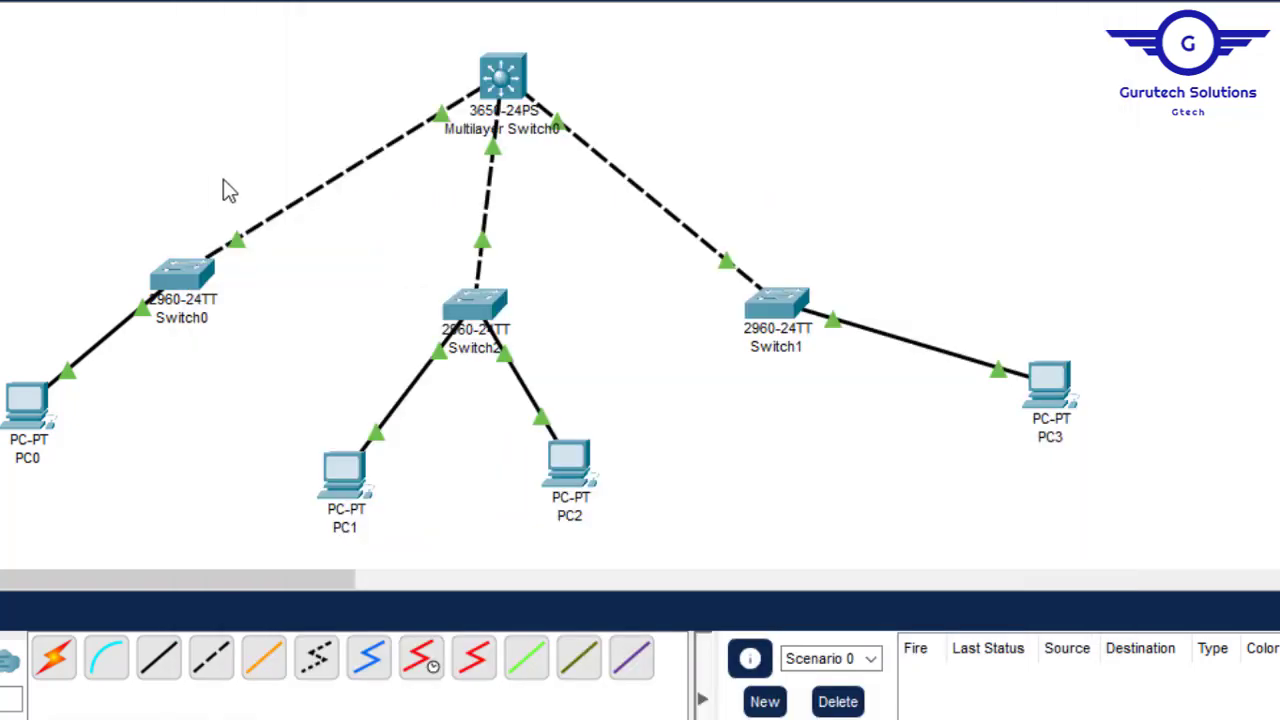
pyautogui.click(500, 78)
pyautogui.click(500, 78)
pyautogui.press('Return')
pyautogui.press('Return')
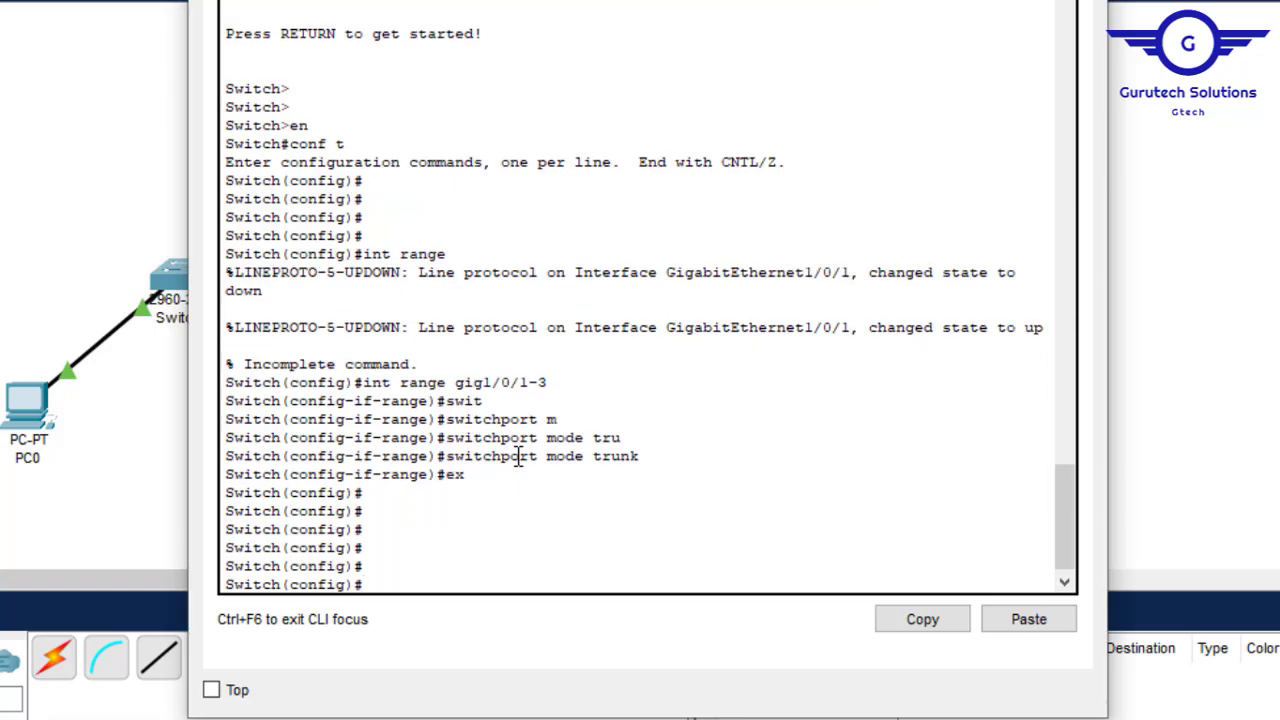
# Create VLAN 10 and VLAN 20 on the multilayer switch and exit VLAN configuration.
pyautogui.write('vlan 10')
pyautogui.press('Return')
pyautogui.write('vlan 3')
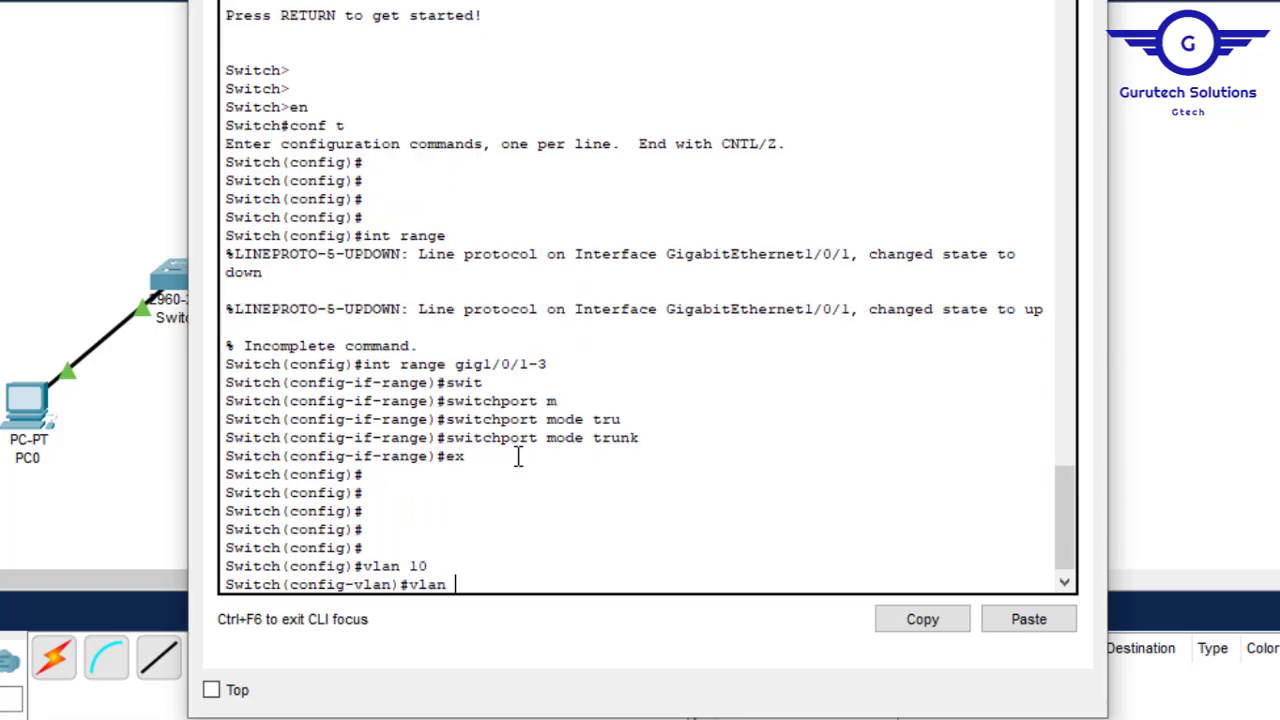
pyautogui.press('BackSpace')
pyautogui.write('20')
pyautogui.press('Return')
pyautogui.press('Return')
pyautogui.press('Return')
pyautogui.press('Return')
pyautogui.write('ex')
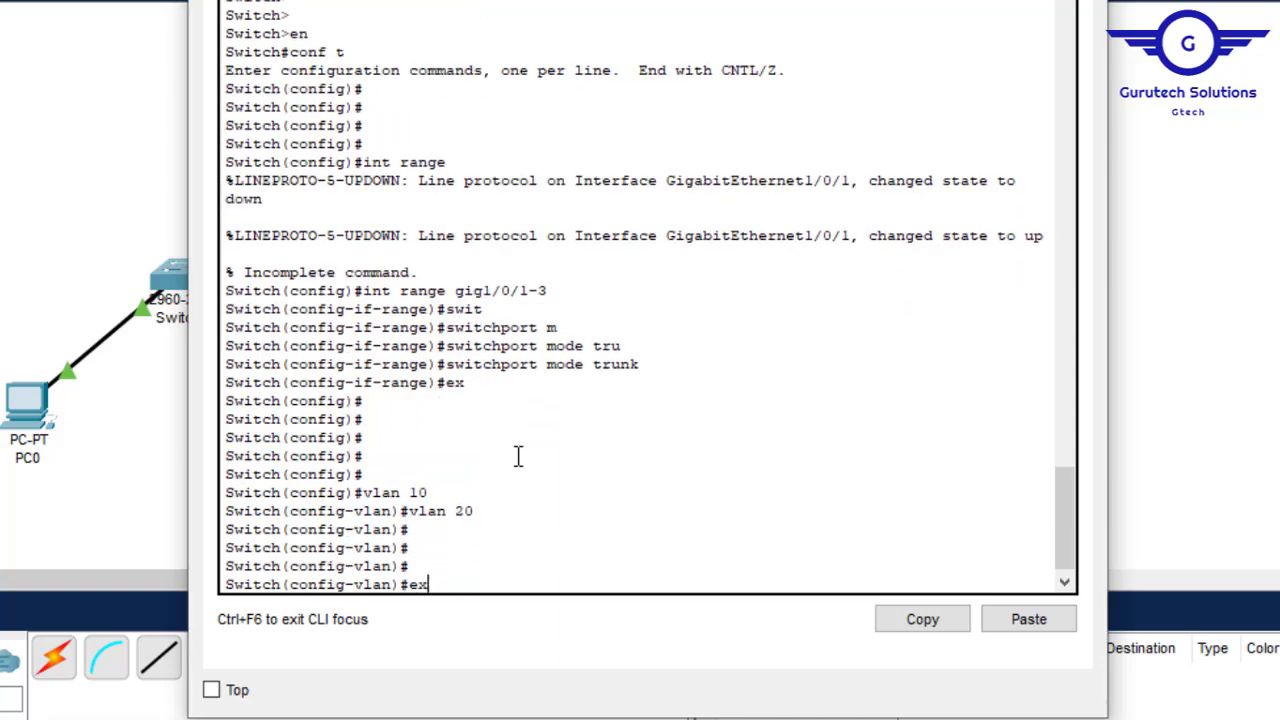
pyautogui.press('Return')
pyautogui.press('Return')
pyautogui.press('Return')
pyautogui.press('Return')
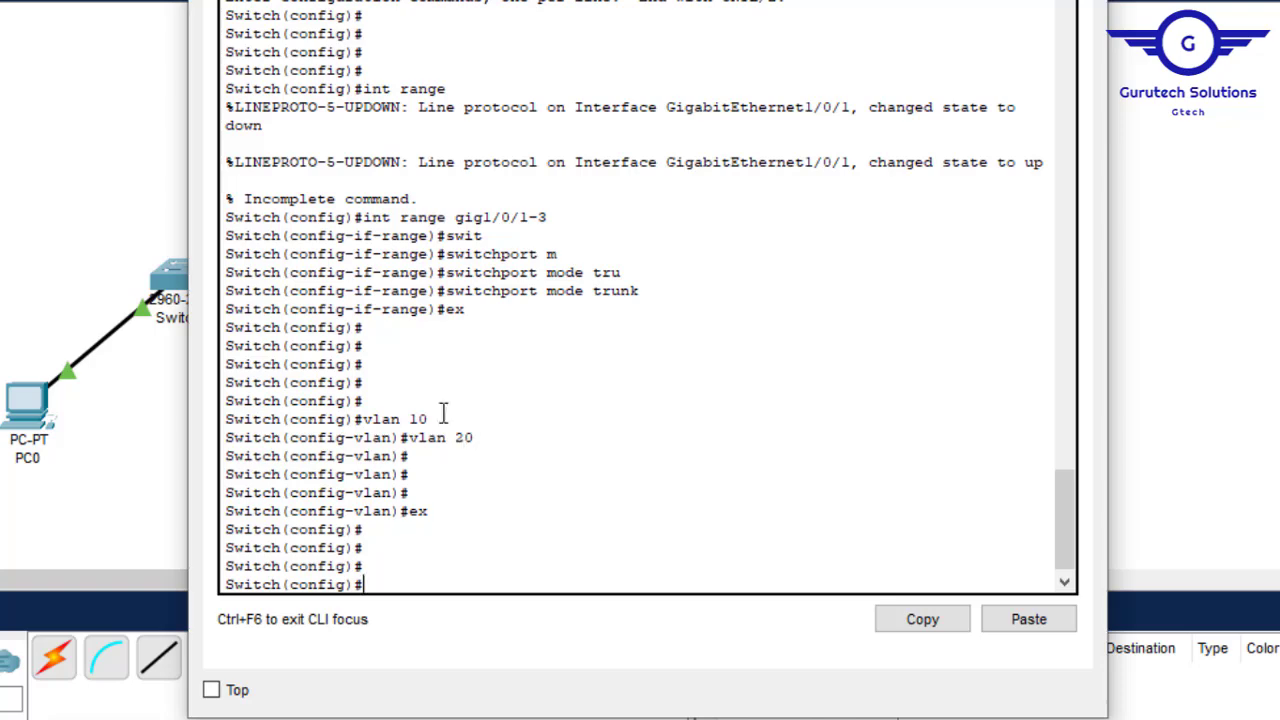
# Open interface vlan 10 and assign it the IP address 192.168.1.1 with mask 255.255.255.0.
pyautogui.moveTo(452, 415); pyautogui.dragTo(373, 420)
pyautogui.click(394, 554)
pyautogui.write('int vlan 10')
pyautogui.press('Return')
pyautogui.press('Return')
pyautogui.press('Return')
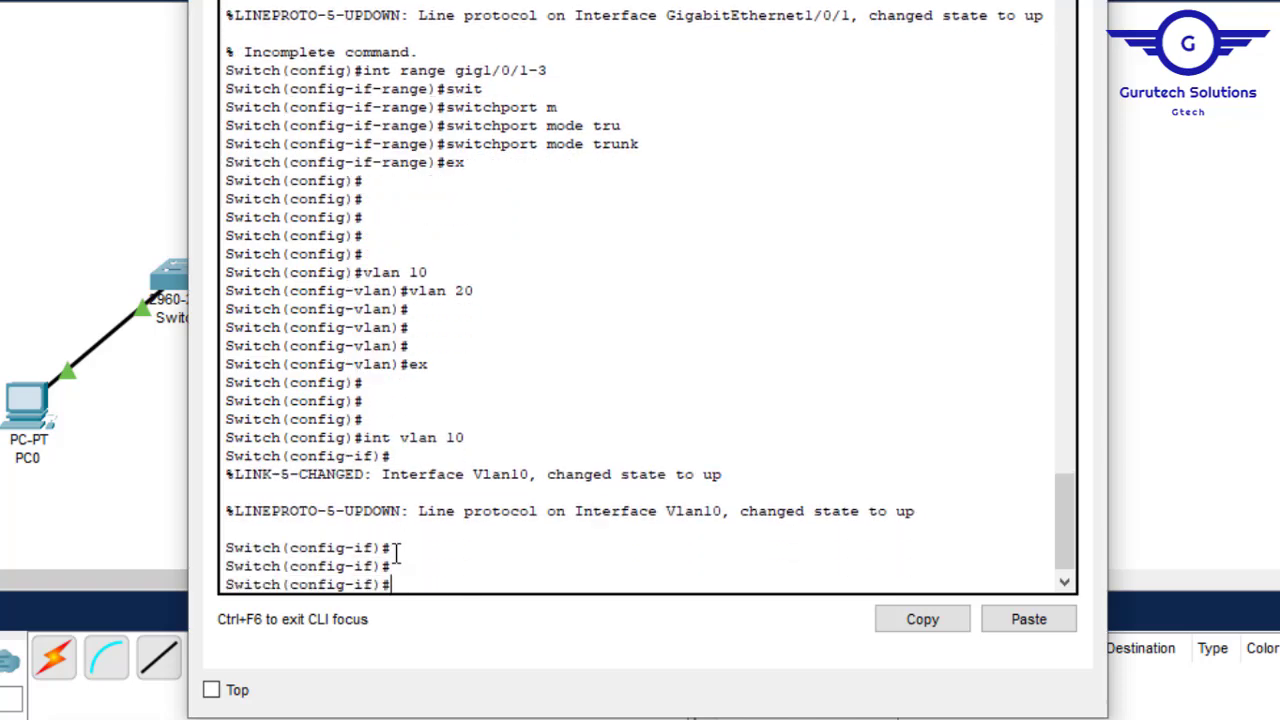
pyautogui.write('ip add 192.168.1.1 25')
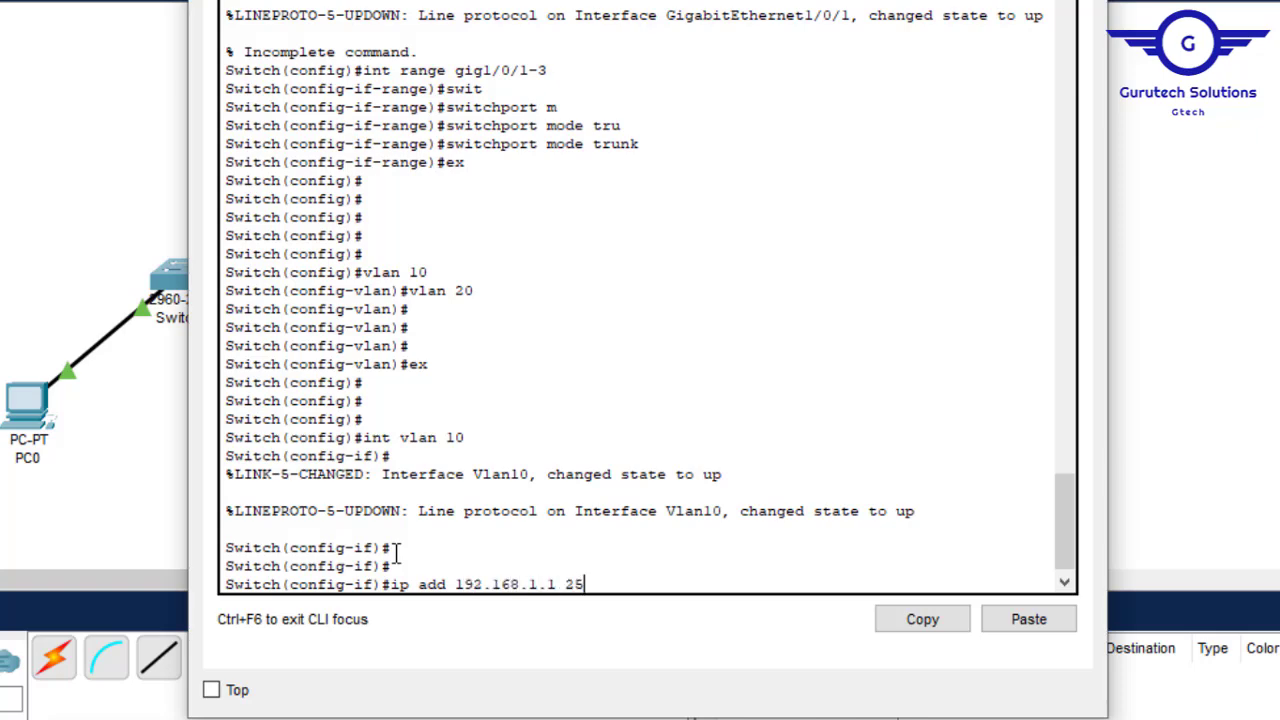
pyautogui.write('5.255.255.0')
pyautogui.press('Return')
# Enable the VLAN 10 interface with no sh and exit its configuration.
pyautogui.write('no sh')
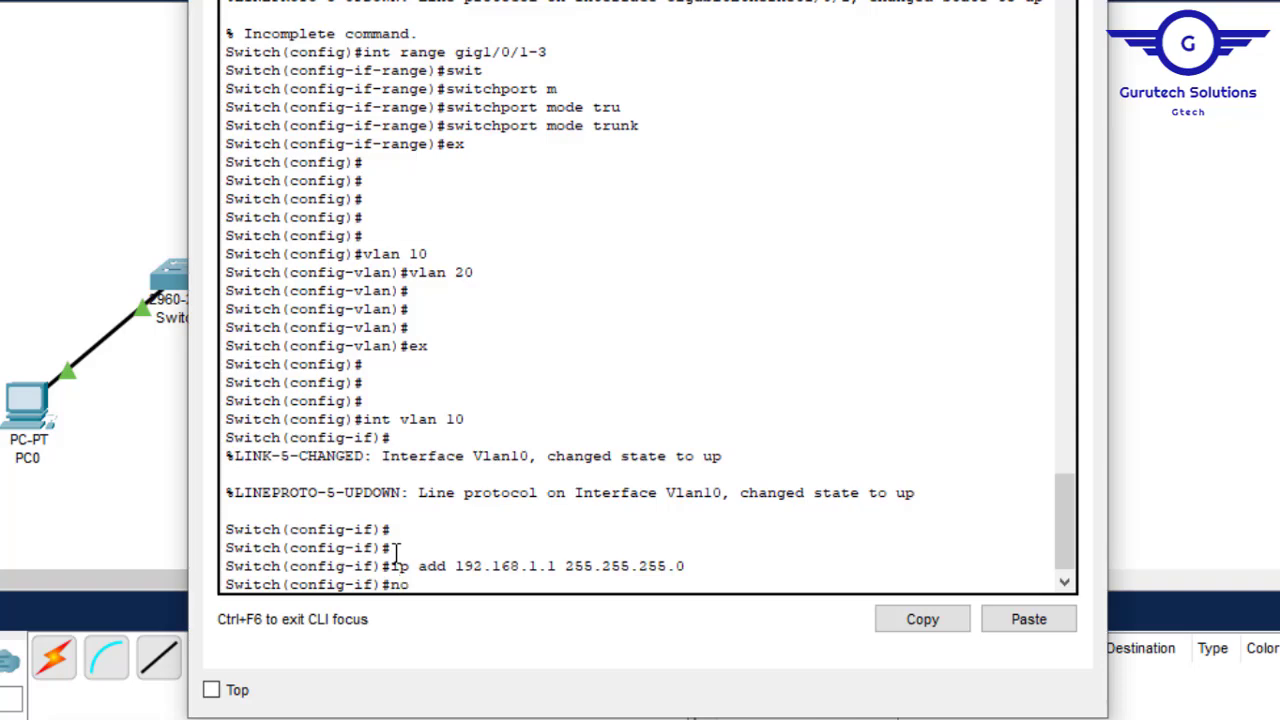
pyautogui.press('Return')
pyautogui.press('Return')
pyautogui.press('Return')
pyautogui.write('ex')
pyautogui.press('Return')
pyautogui.press('Return')
pyautogui.press('Return')
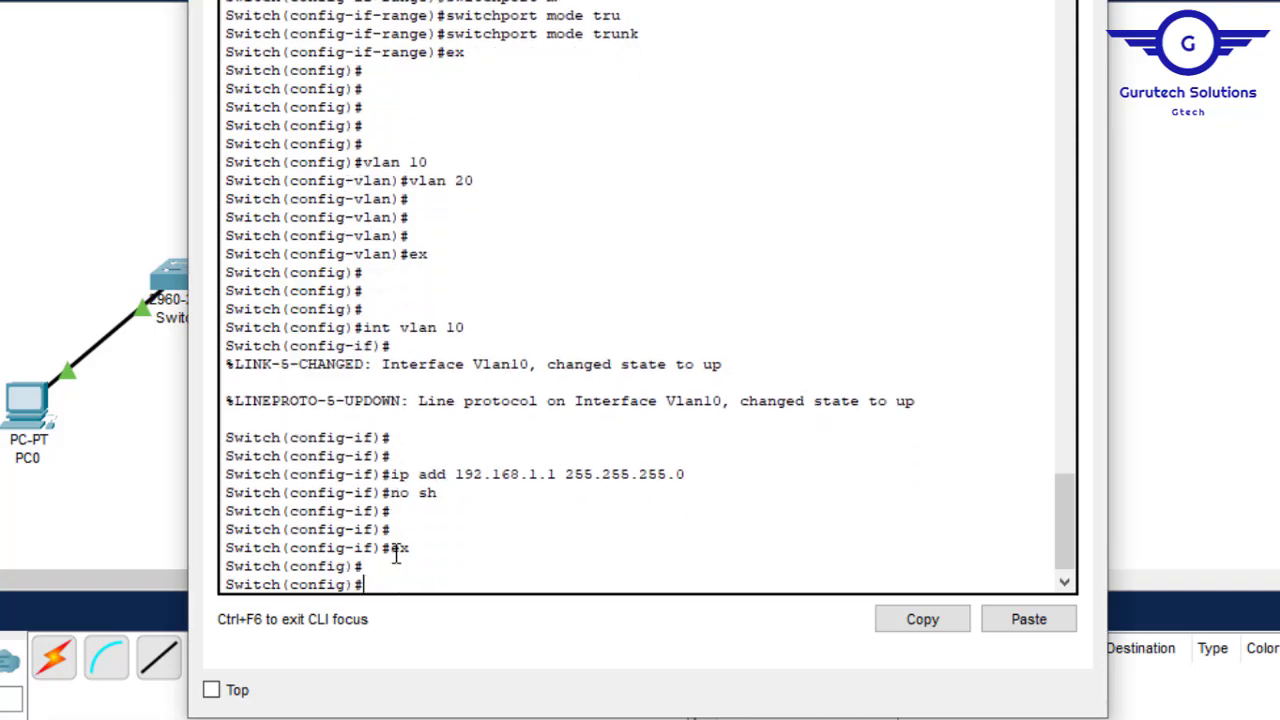
# Enter interface configuration for VLAN 20 on the multilayer switch.
pyautogui.press('Up')
pyautogui.press('Up')
pyautogui.press('Up')
pyautogui.press('Up')
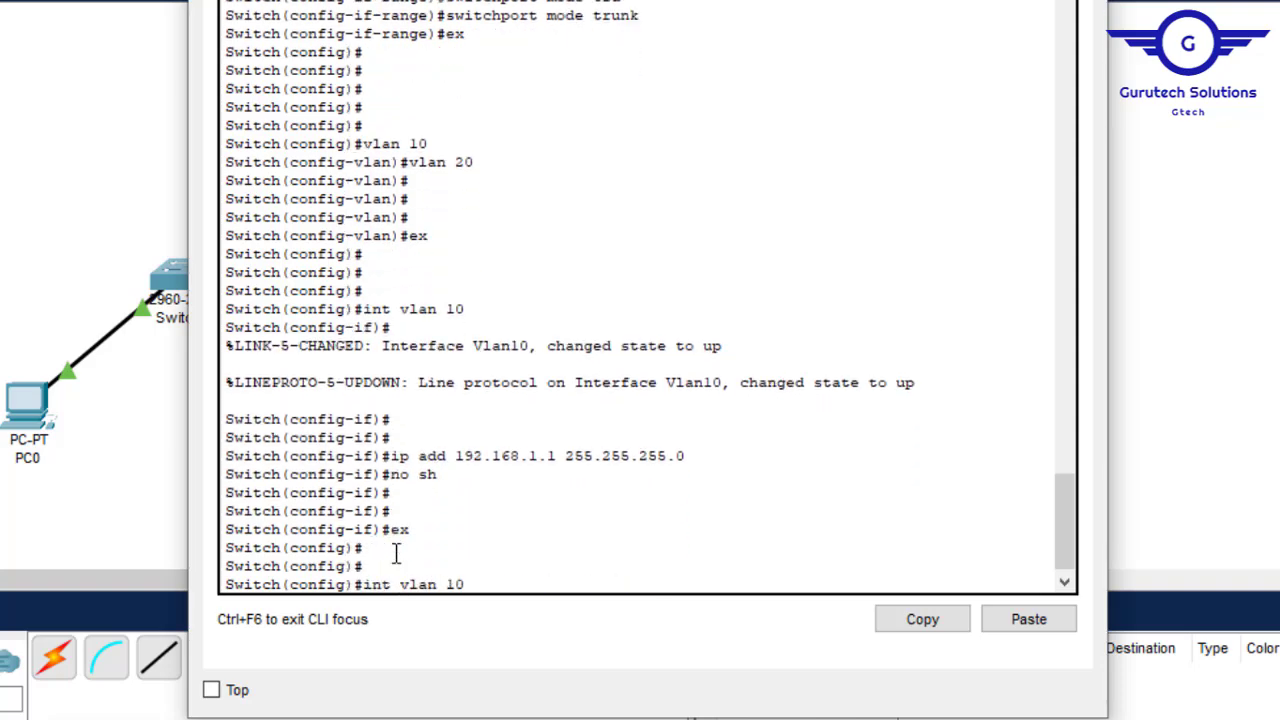
pyautogui.press('Up')
pyautogui.press('Down')
pyautogui.press('BackSpace')
pyautogui.write('2')
pyautogui.press('Return')
pyautogui.press('Return')
# Assign the VLAN 20 interface the IP address 192.168.2.1 with mask 255.255.255.0.
pyautogui.press('Up')
pyautogui.press('Up')
pyautogui.press('Up')
pyautogui.press('Up')
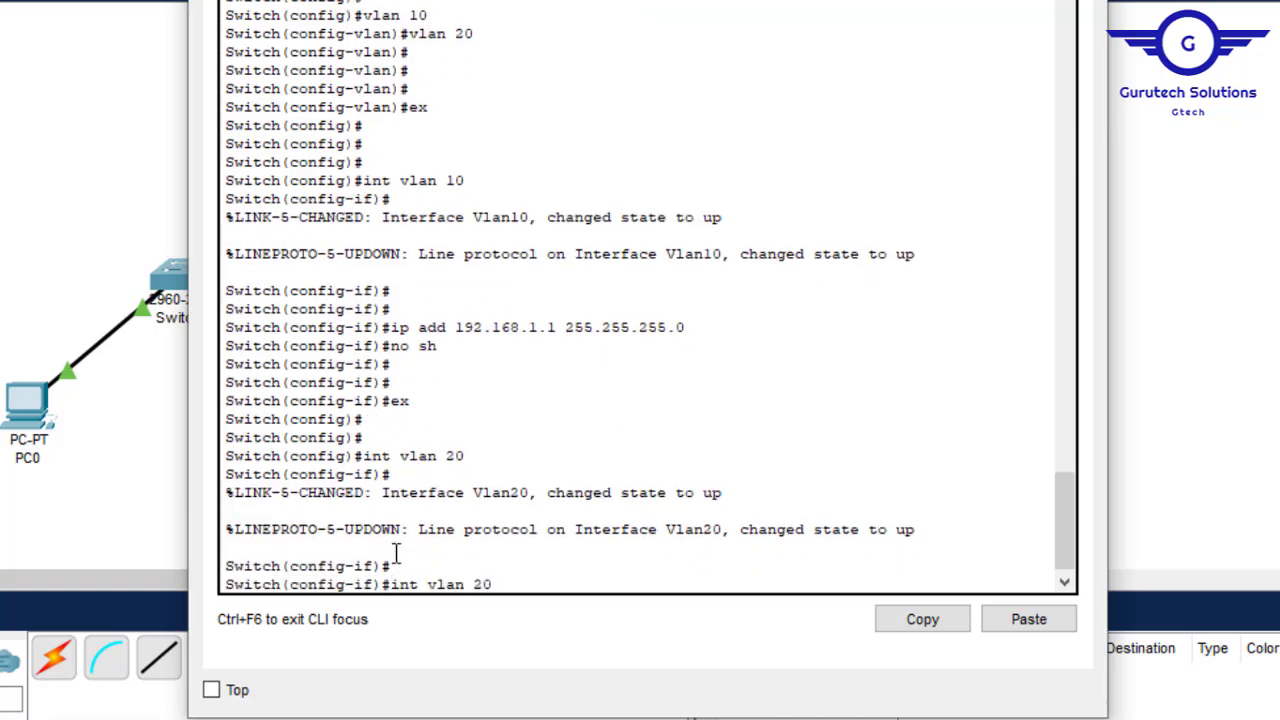
pyautogui.press('Left')
pyautogui.press('Left')
pyautogui.press('Left')
pyautogui.press('Left')
pyautogui.press('Left')
pyautogui.press('Left')
pyautogui.press('Left')
pyautogui.press('Left')
pyautogui.press('Left')
pyautogui.press('Left')
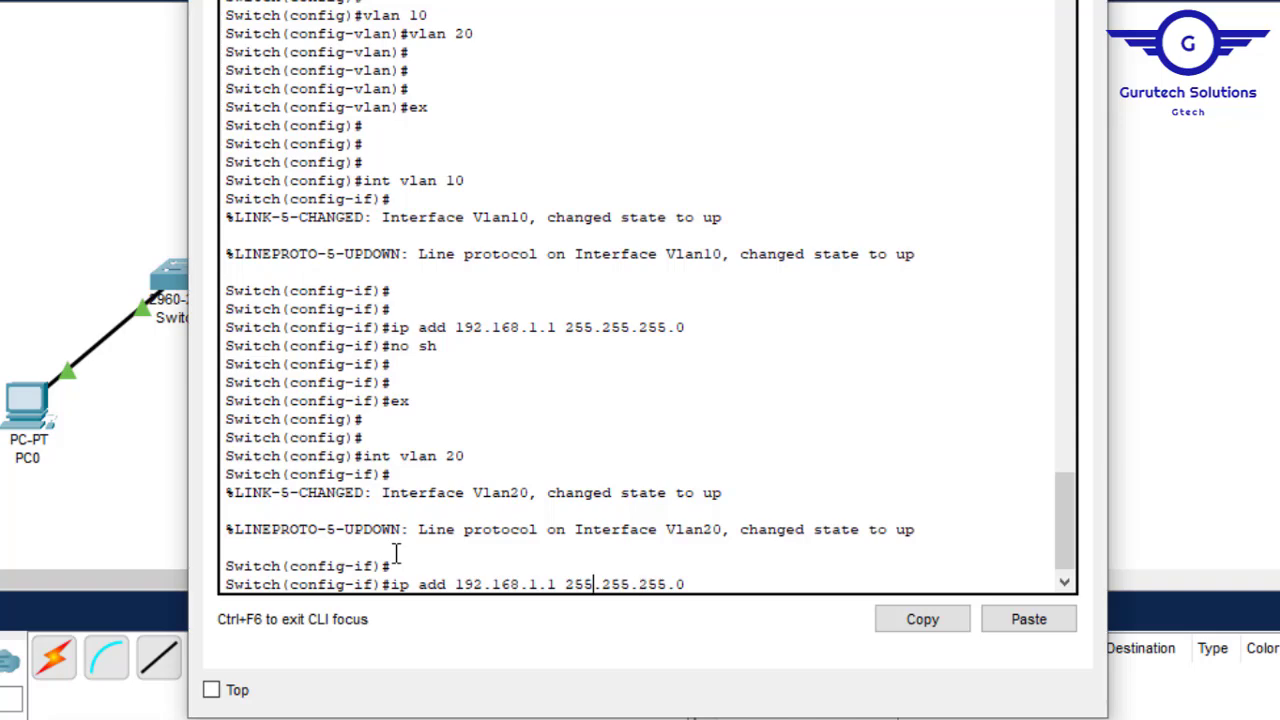
pyautogui.press('Left')
pyautogui.press('BackSpace')
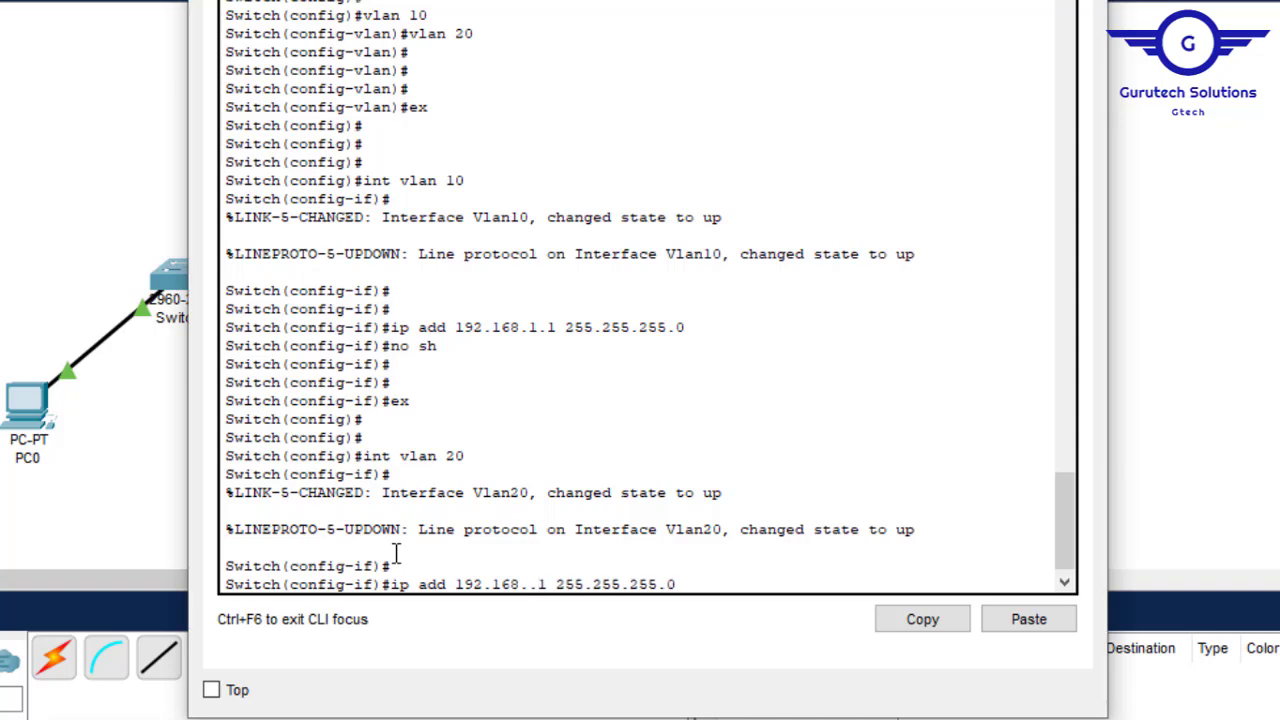
pyautogui.write('2')
pyautogui.press('Return')
pyautogui.press('Return')
pyautogui.press('Return')
pyautogui.press('Return')
# Enable the VLAN 20 interface with no sh and exit its configuration.
pyautogui.press('Up')
pyautogui.press('Up')
pyautogui.press('Up')
pyautogui.press('Up')
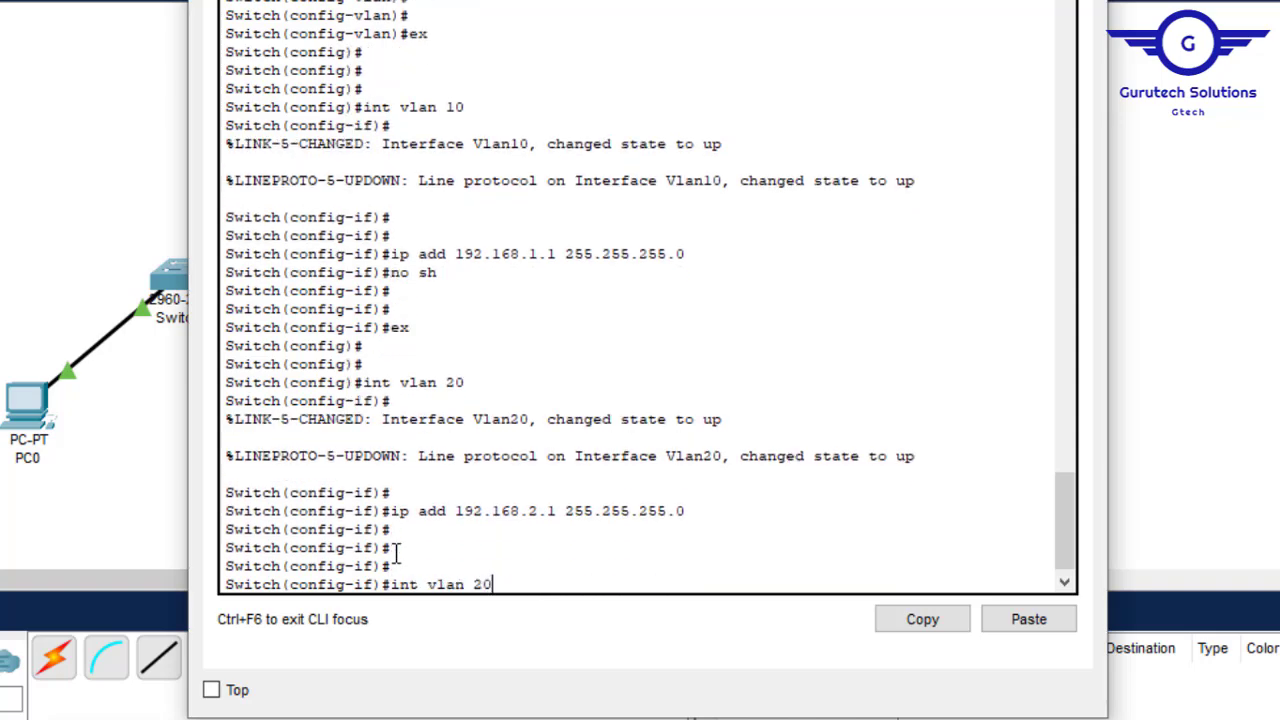
pyautogui.press('Return')
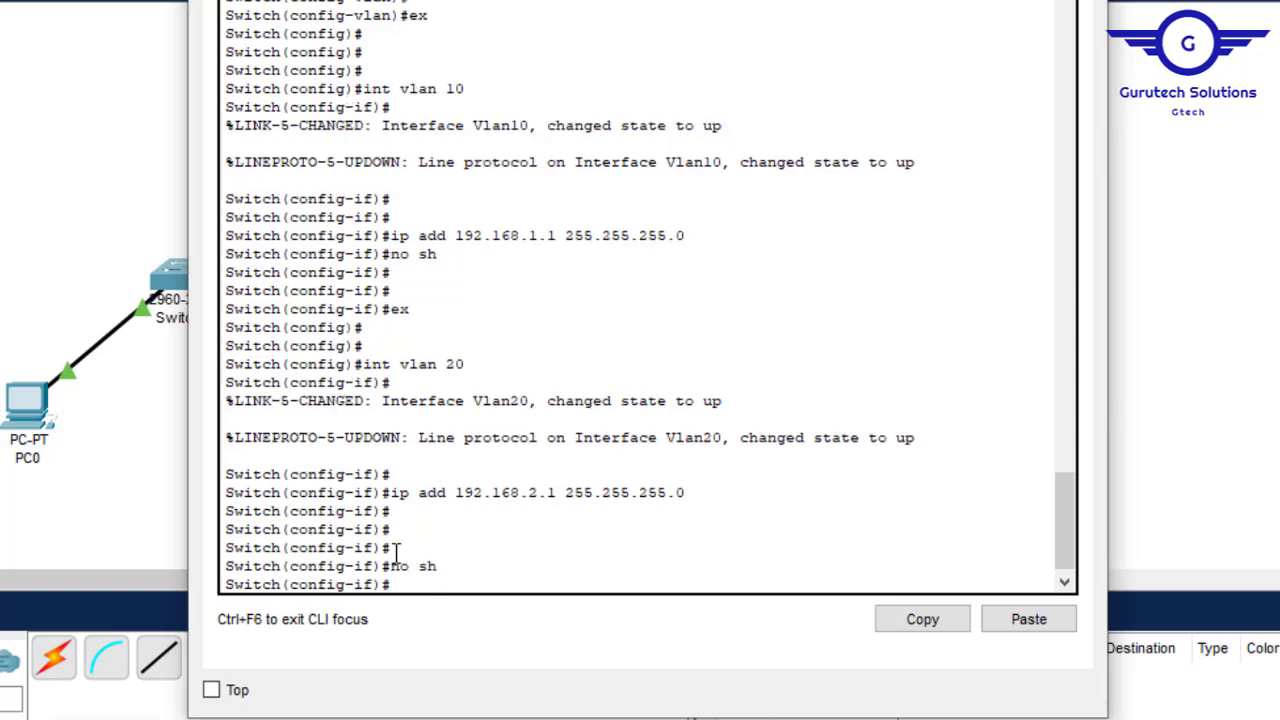
pyautogui.write('ex')
pyautogui.press('Return')
pyautogui.press('Return')
pyautogui.press('Return')
pyautogui.press('Return')
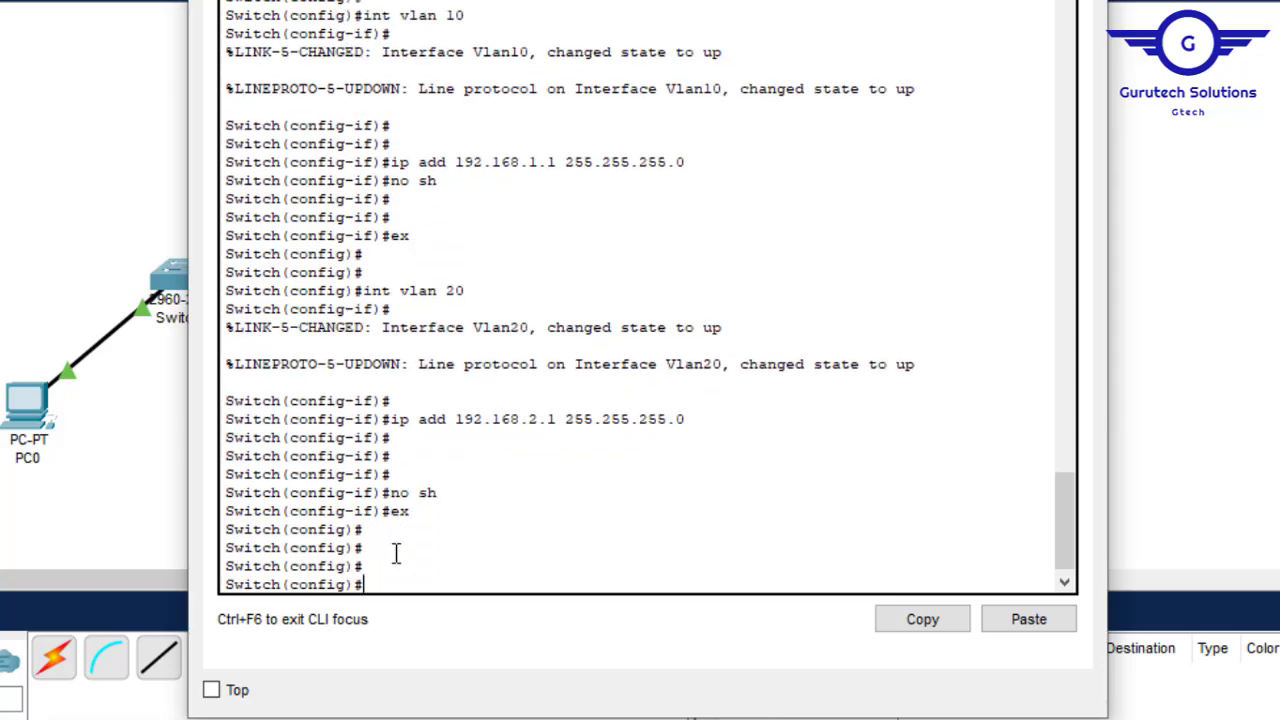
pyautogui.press('Return')
pyautogui.press('Return')
pyautogui.press('Return')
pyautogui.press('Return')
pyautogui.press('Return')
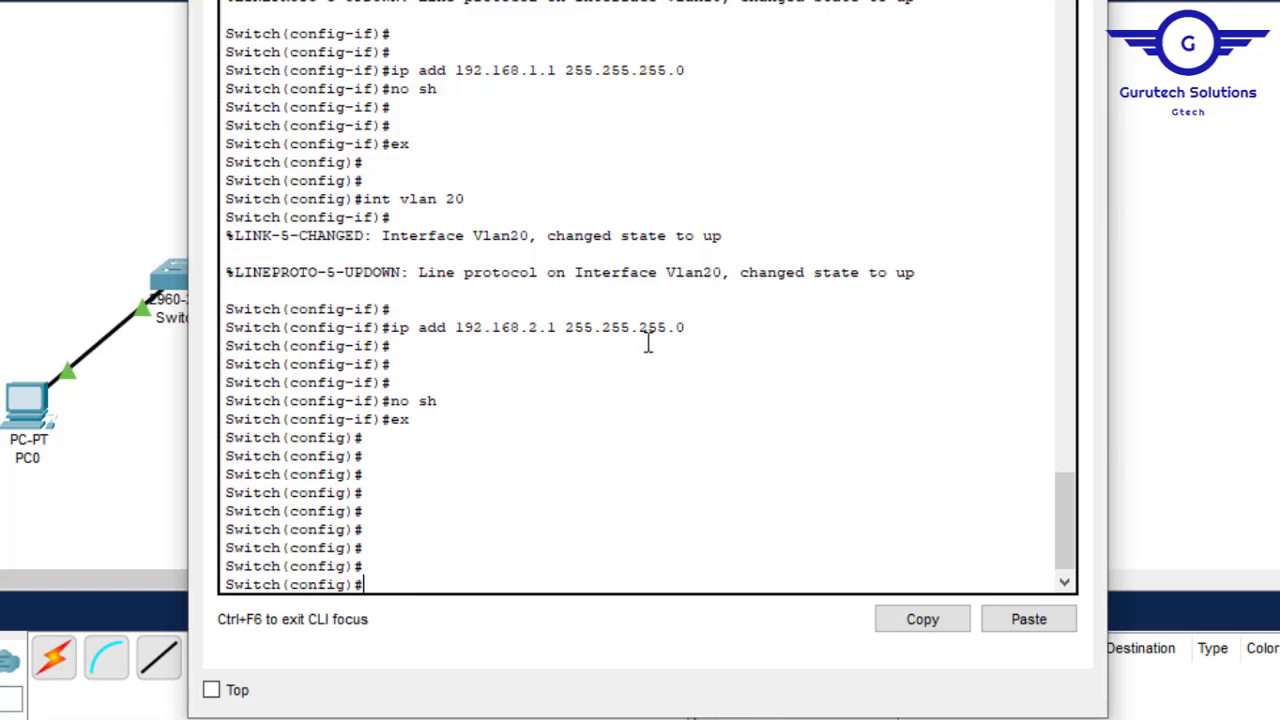
pyautogui.moveTo(726, 326); pyautogui.dragTo(393, 52)
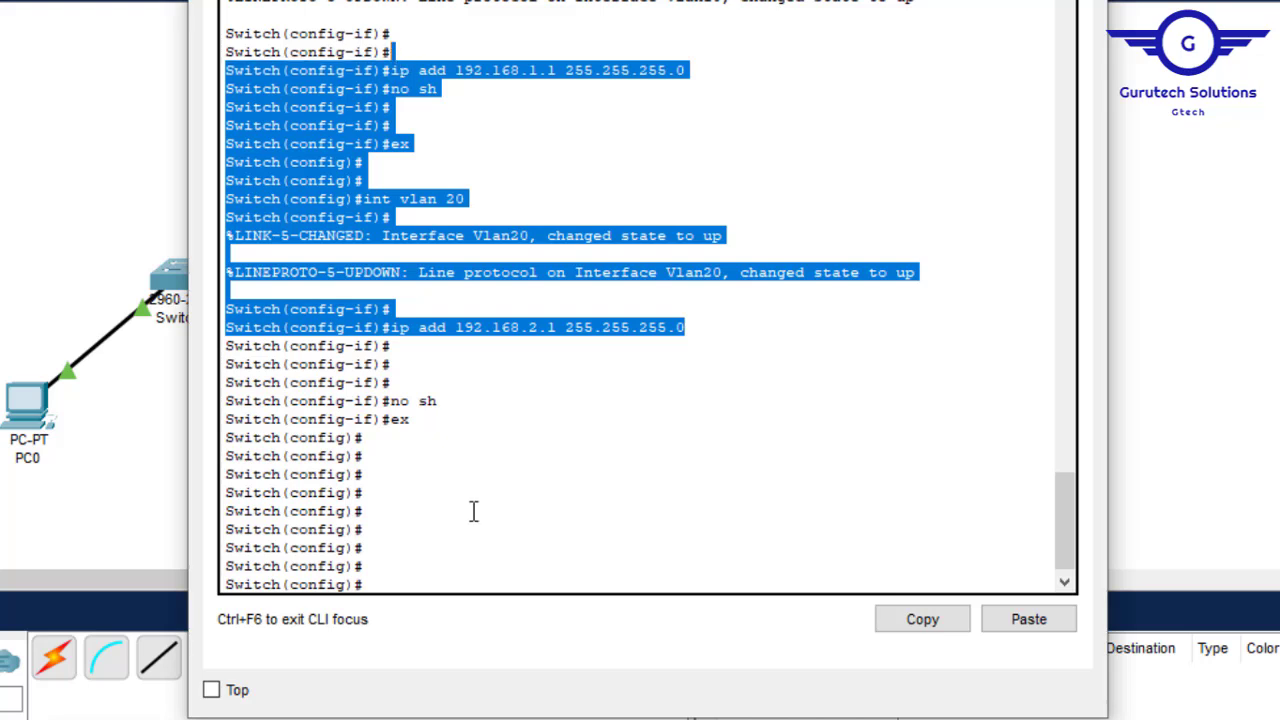
pyautogui.click(416, 466)
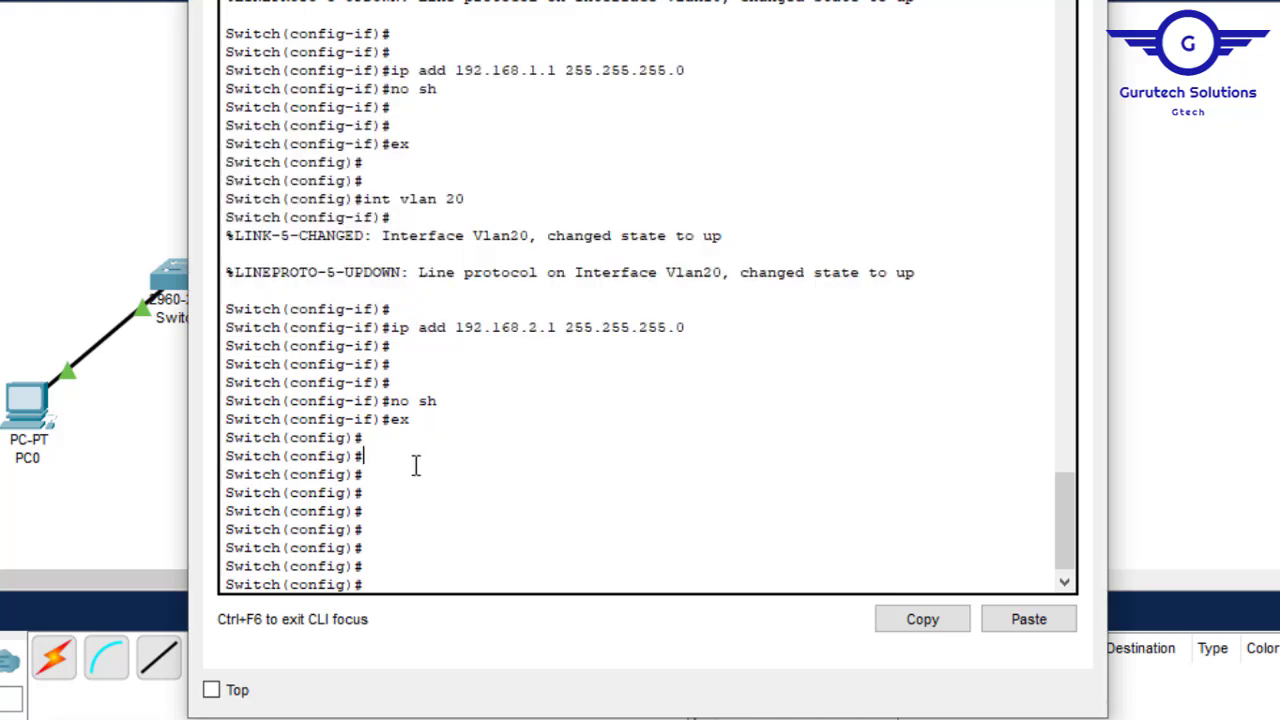
# Enable the DHCP service on the multilayer switch with service dhcp.
pyautogui.write('serv')
pyautogui.press('Tab')
pyautogui.write('dh')
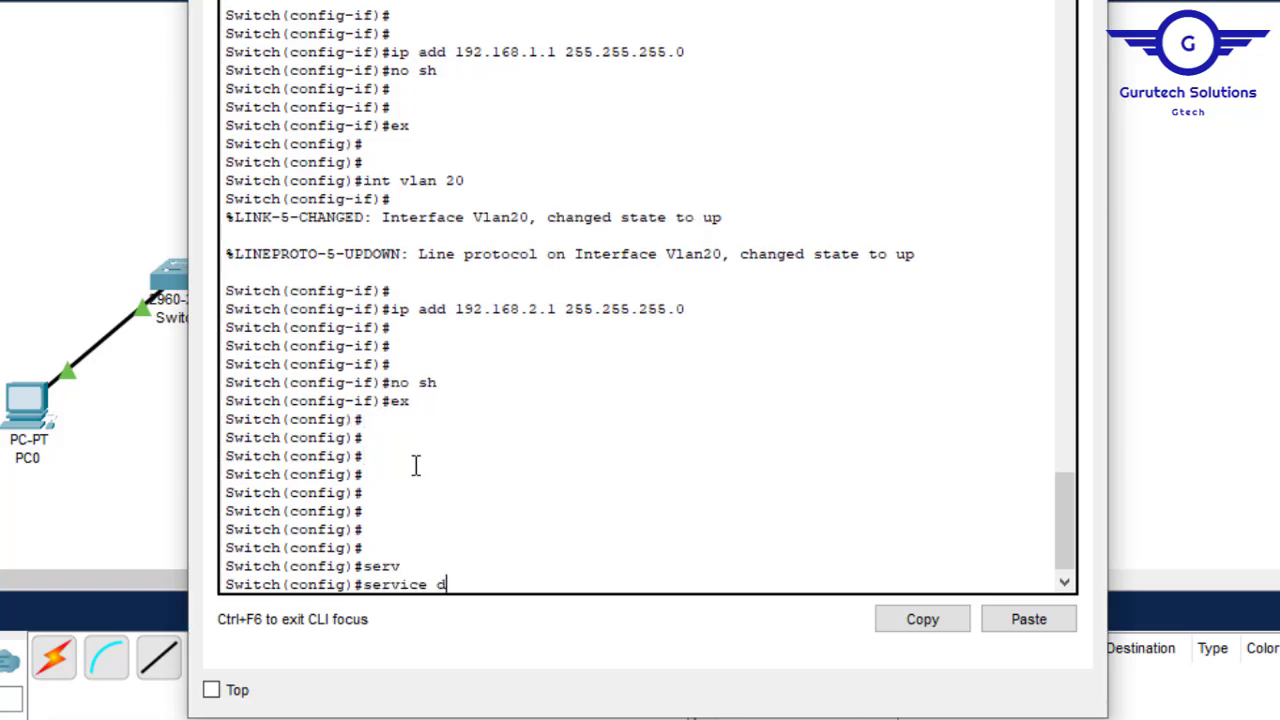
pyautogui.press('Tab')
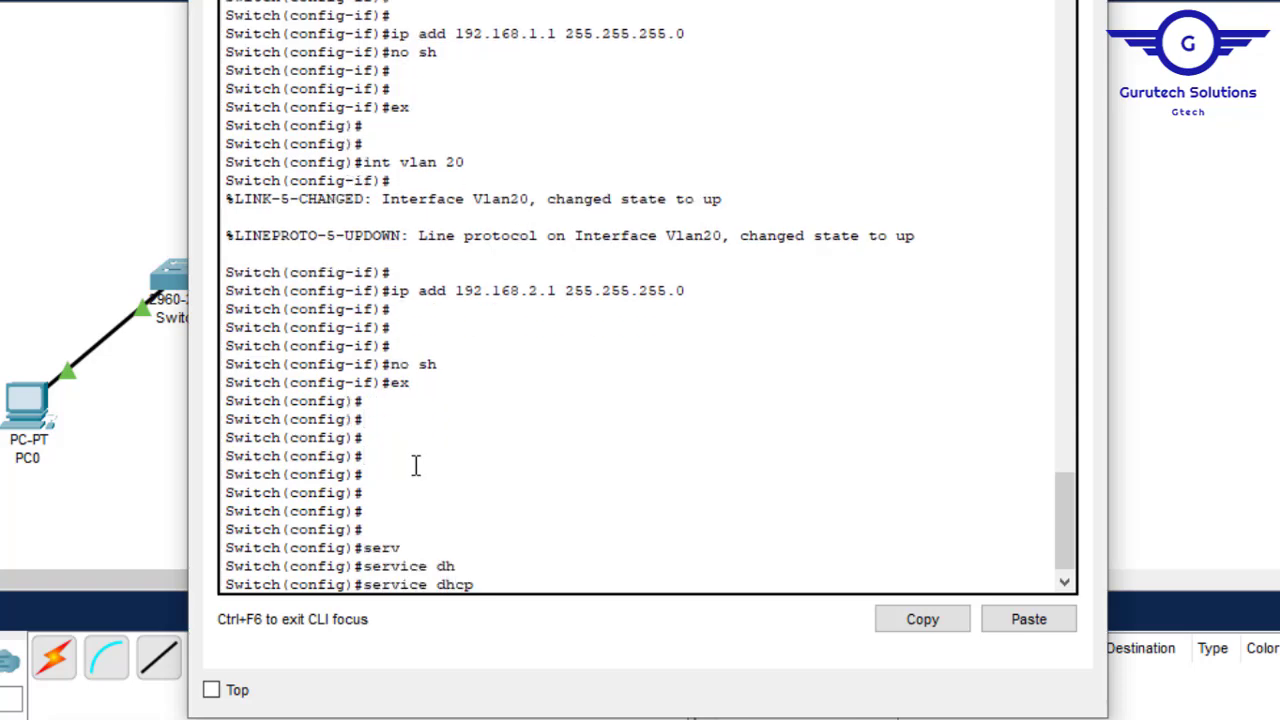
pyautogui.press('Return')
# Create a DHCP pool named VLAN10 on the multilayer switch.
pyautogui.write('ip dhc')
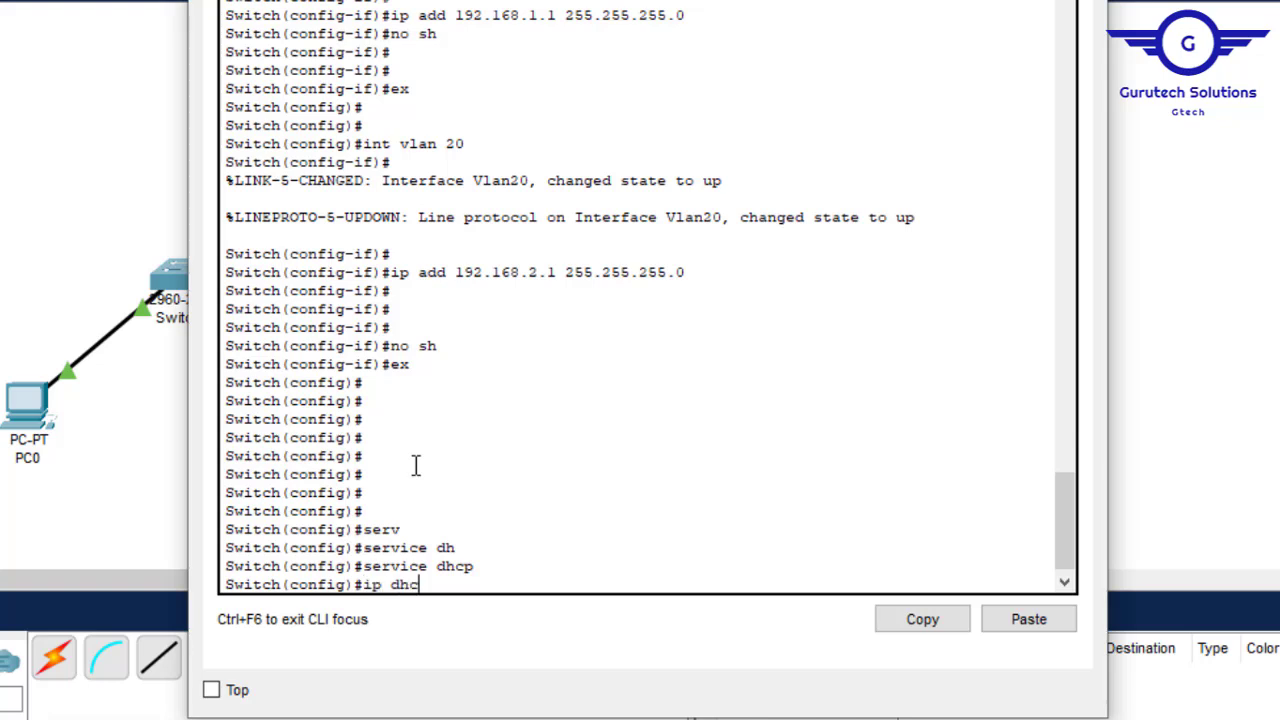
pyautogui.press('Tab')
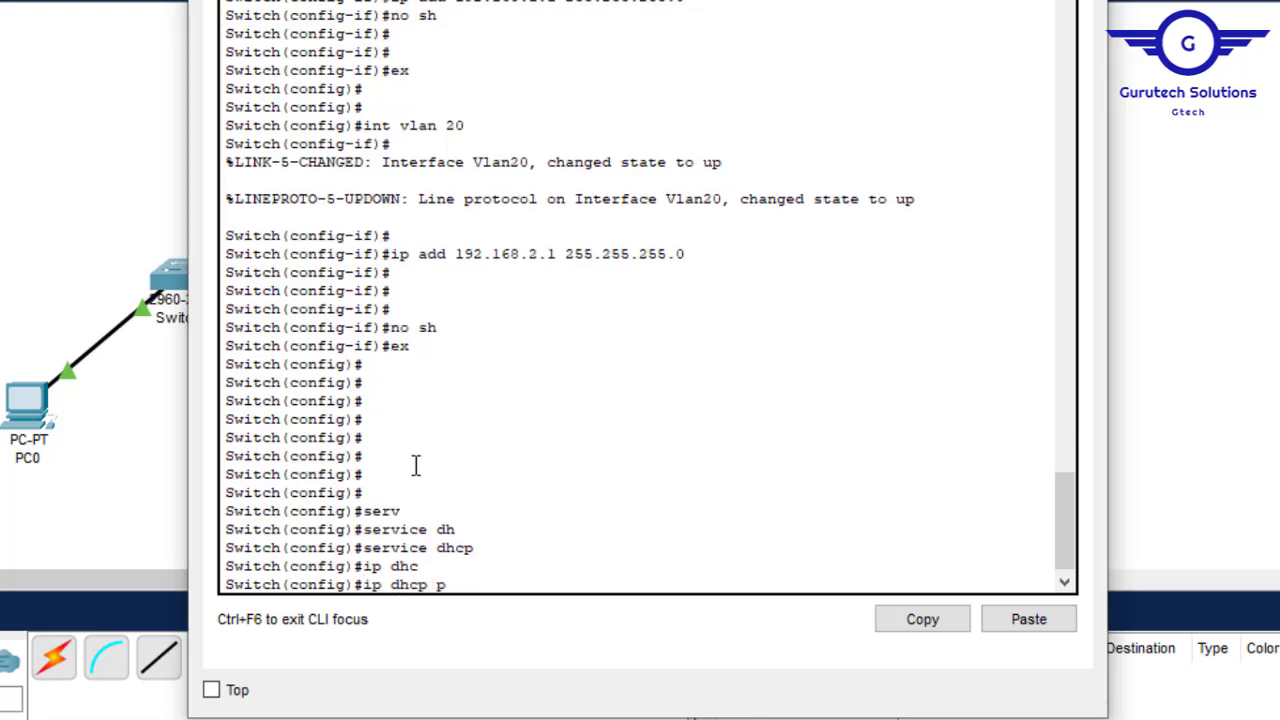
pyautogui.write('p')
pyautogui.press('Tab')
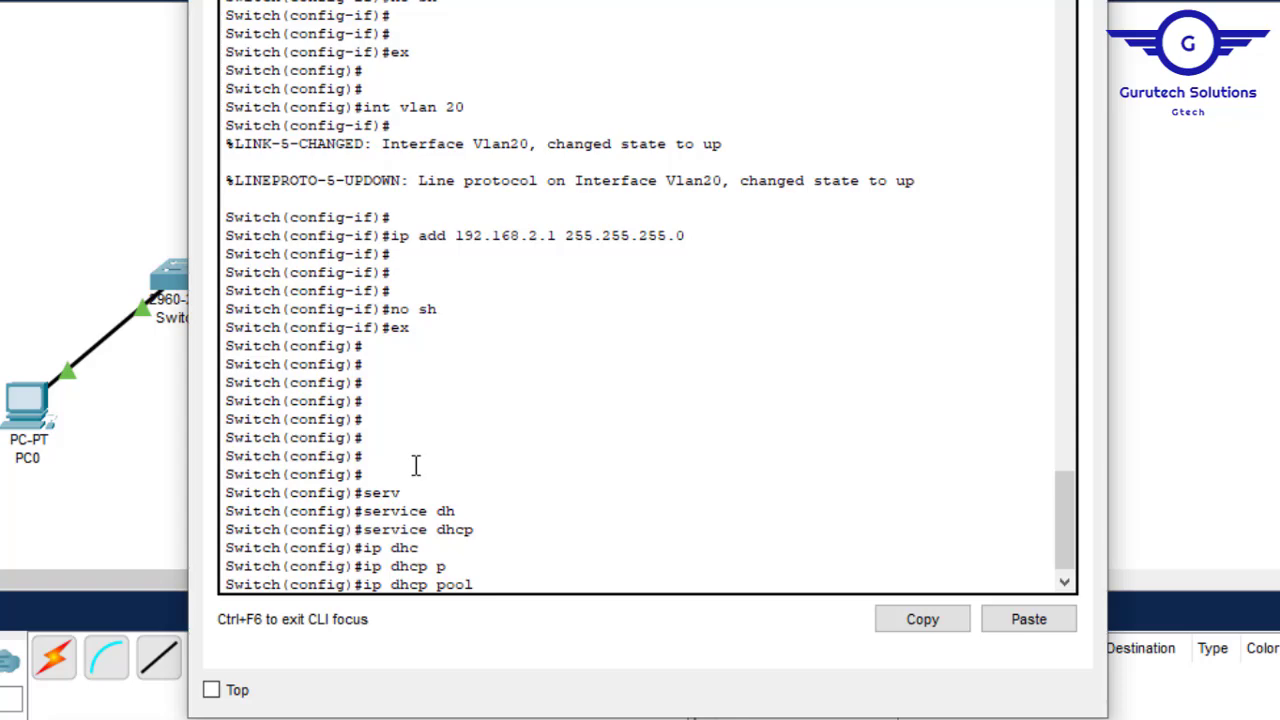
pyautogui.write('VLAN10')
pyautogui.press('Return')
# Set the VLAN10 DHCP pool's network to 192.168.1.0 with mask 255.255.255.0.
pyautogui.write('net')
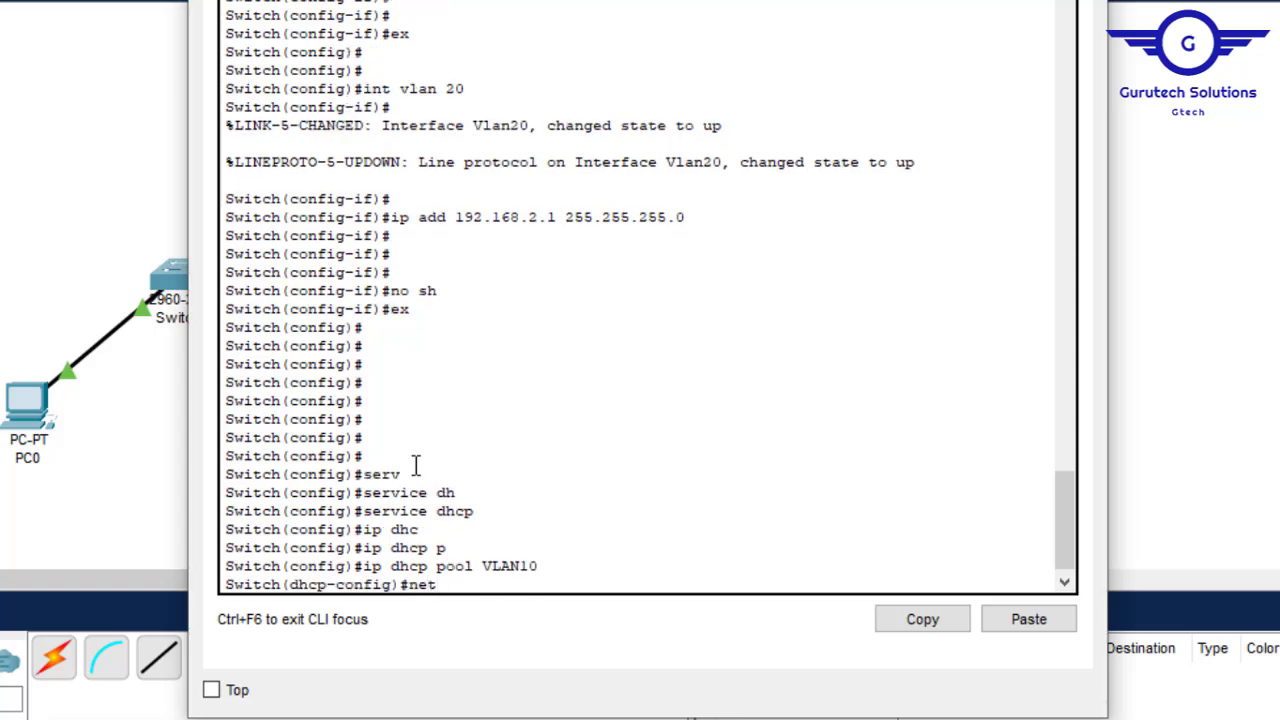
pyautogui.press('Tab')
pyautogui.write('192.')
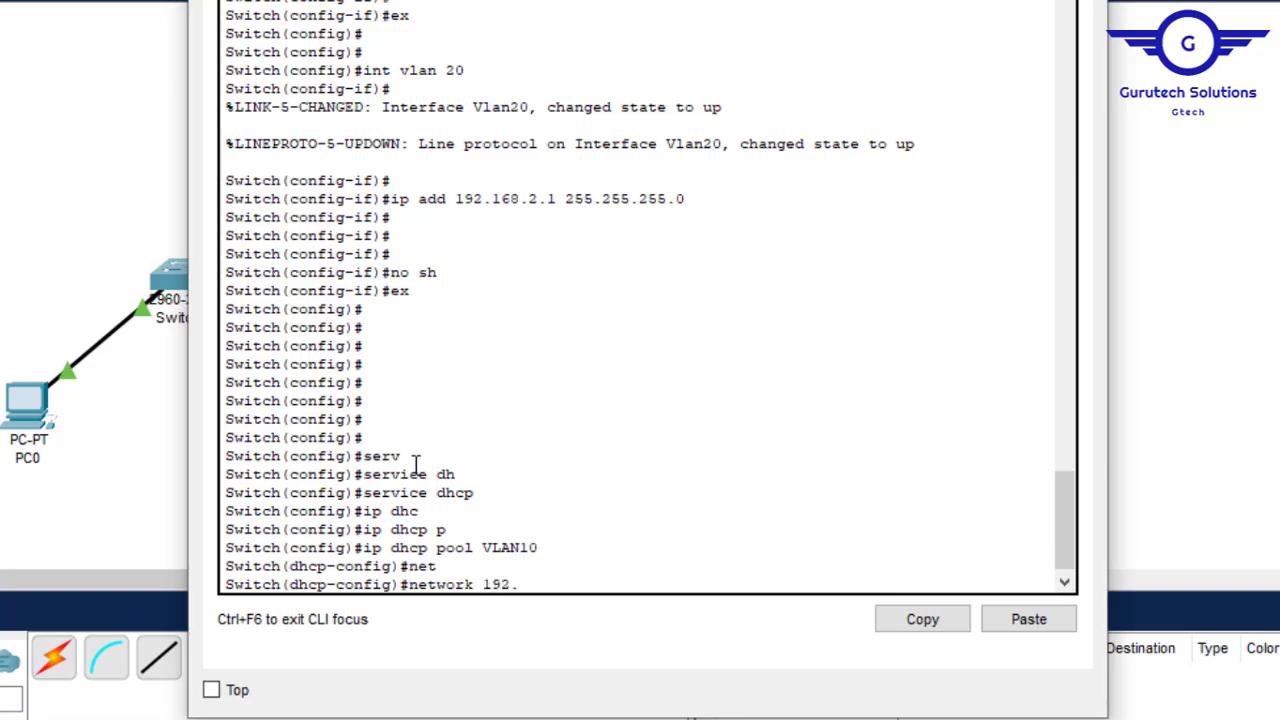
pyautogui.write('168.1.0 255.255')
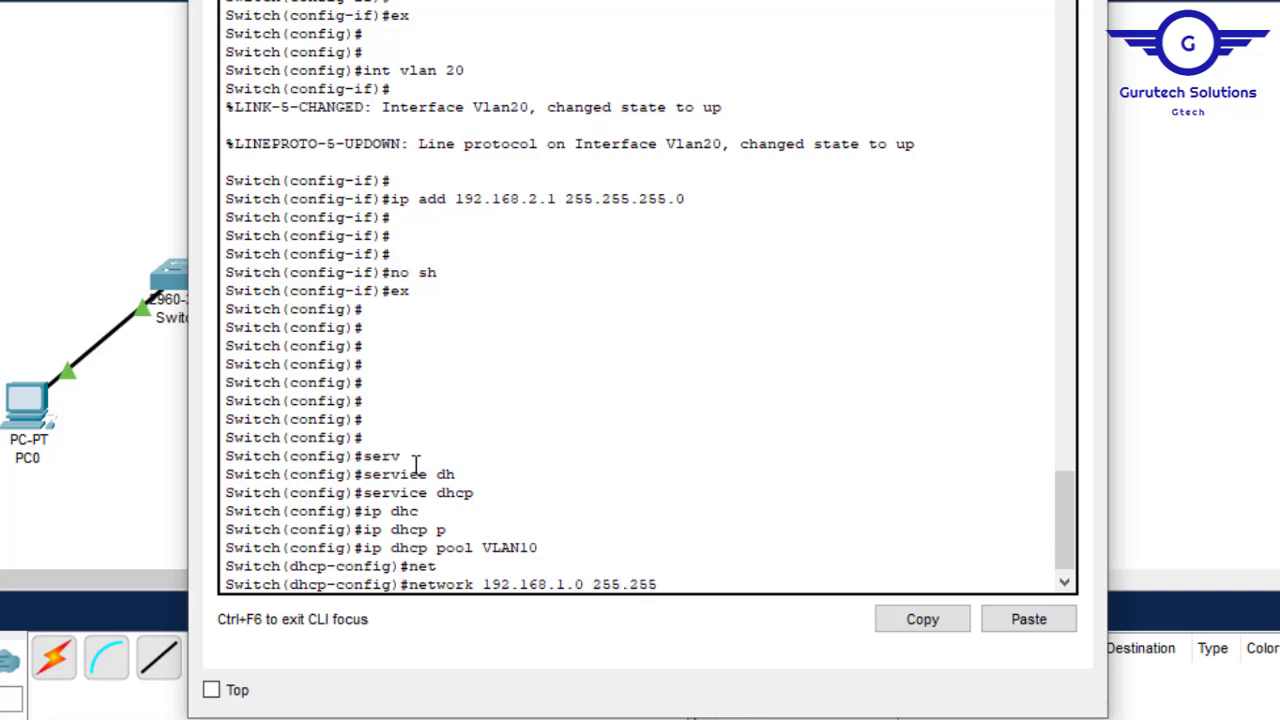
pyautogui.write('.255.0')
pyautogui.press('Return')
# Set the VLAN10 DHCP pool's default router to 192.168.1.1, copied from the VLAN 10 interface address command.
pyautogui.write('def')
pyautogui.press('Tab')
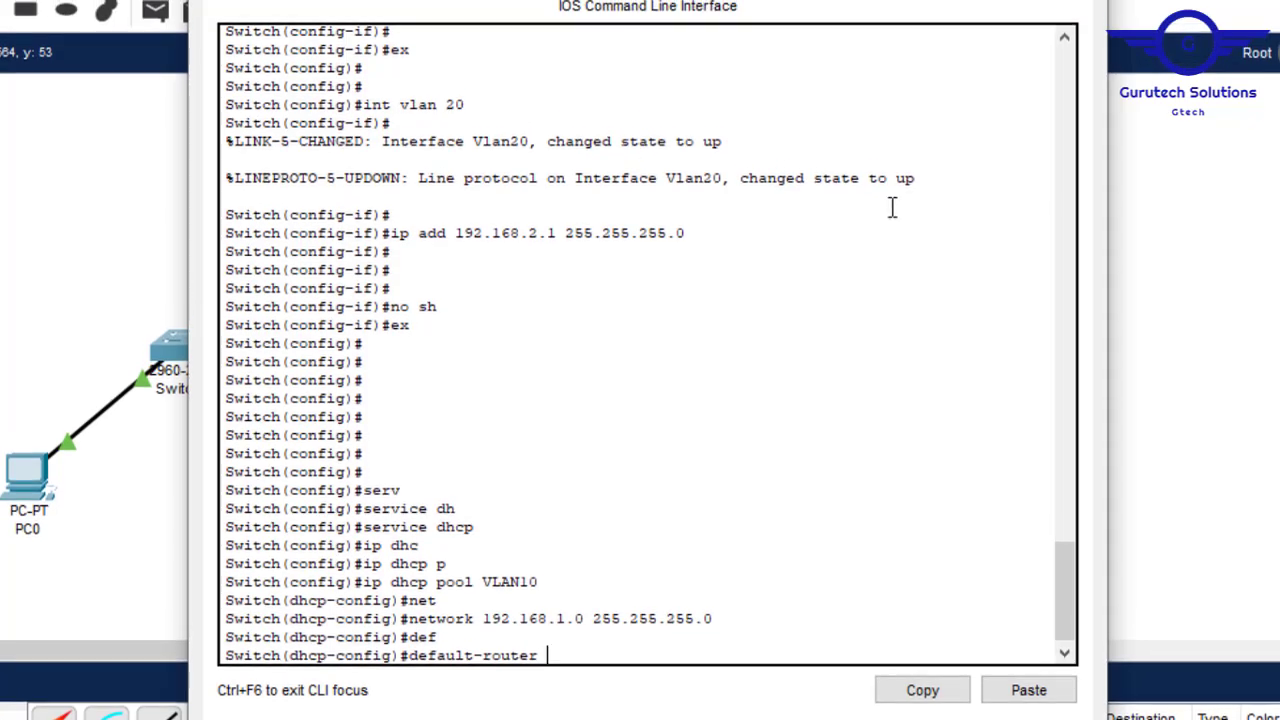
pyautogui.moveTo(1063, 588); pyautogui.dragTo(1056, 548)
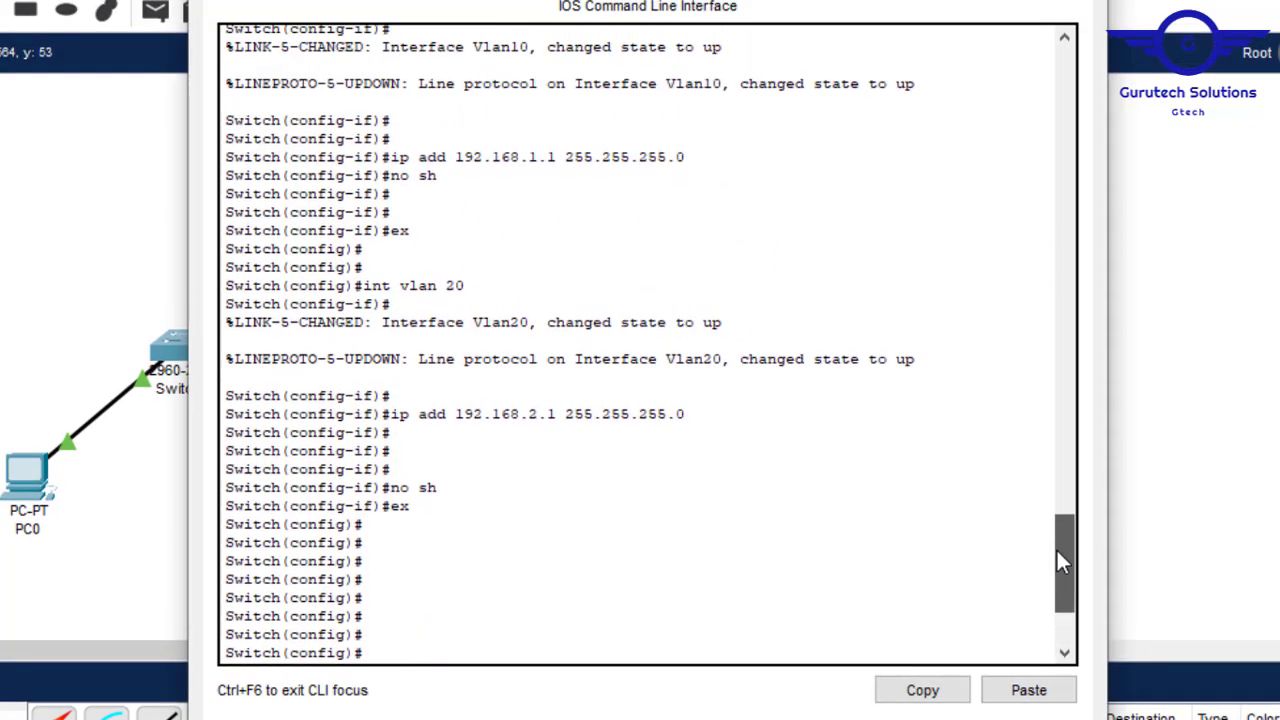
pyautogui.moveTo(556, 160); pyautogui.dragTo(459, 163)
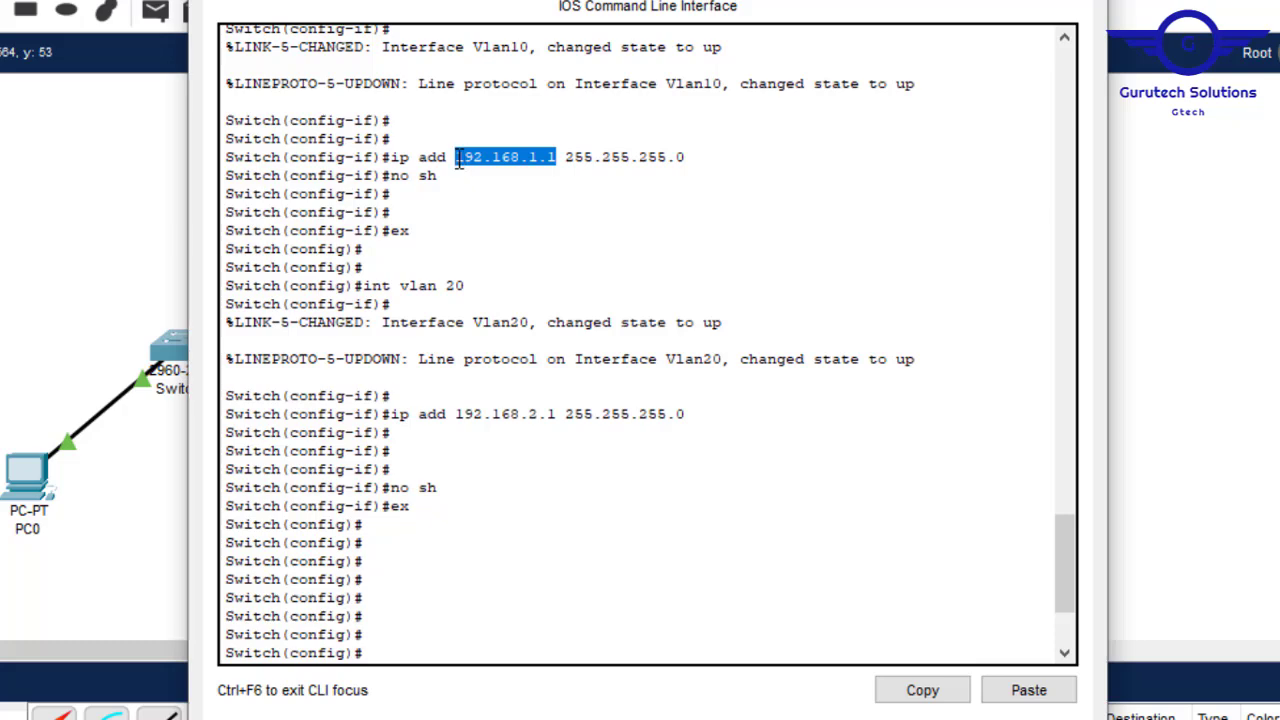
pyautogui.click(922, 690)
pyautogui.click(1030, 692)
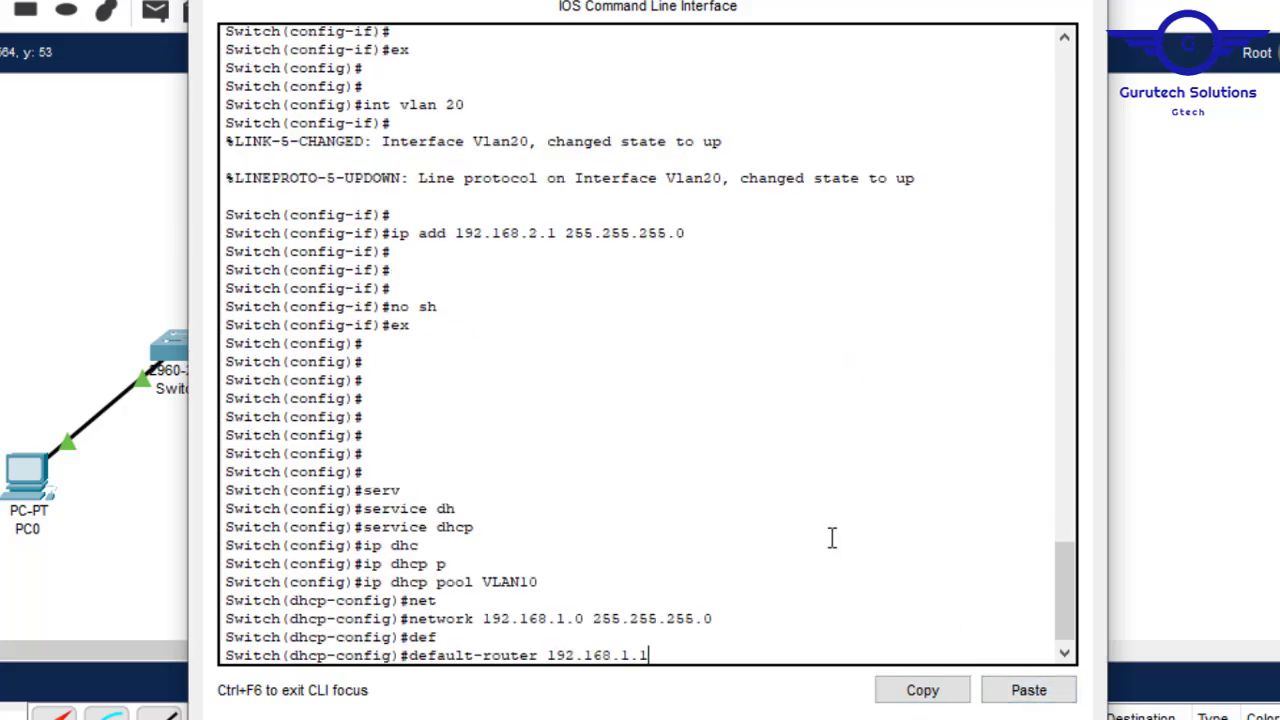
pyautogui.press('Return')
pyautogui.press('Return')
pyautogui.press('Return')
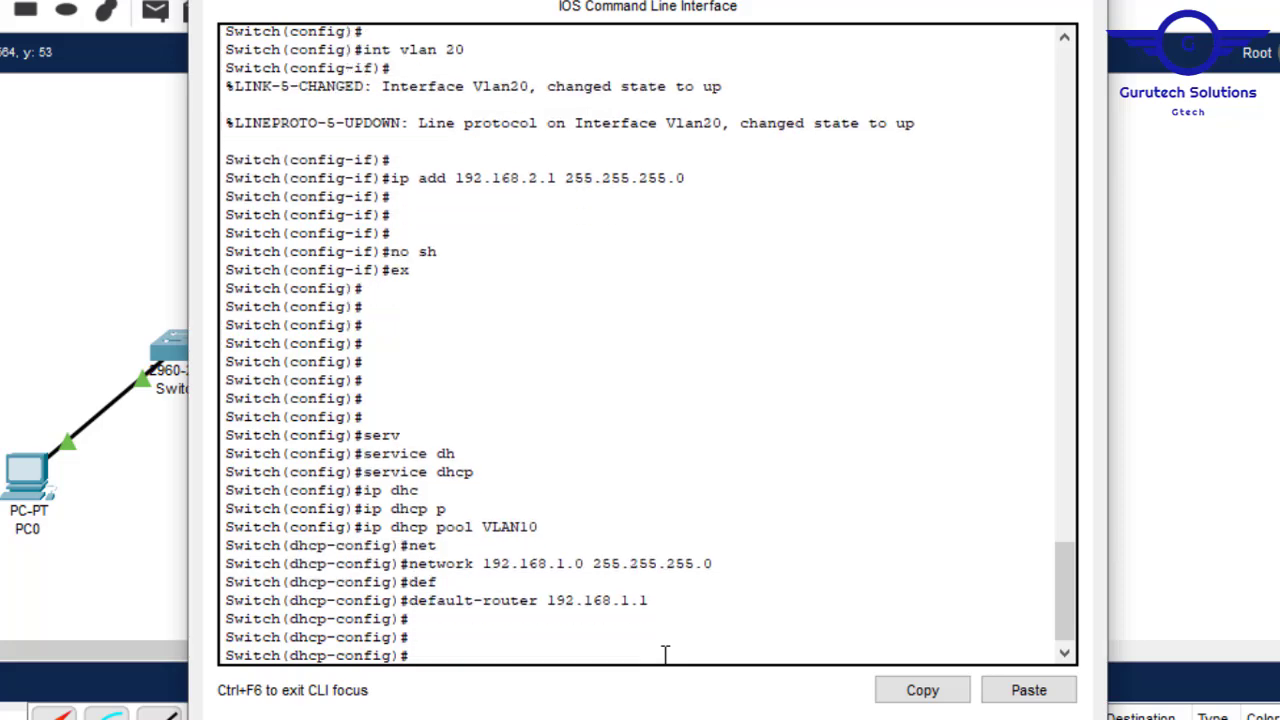
# Set the VLAN10 DHCP pool's DNS server to 192.168.1.1 and exit the pool configuration.
pyautogui.write('dn')
pyautogui.press('Tab')
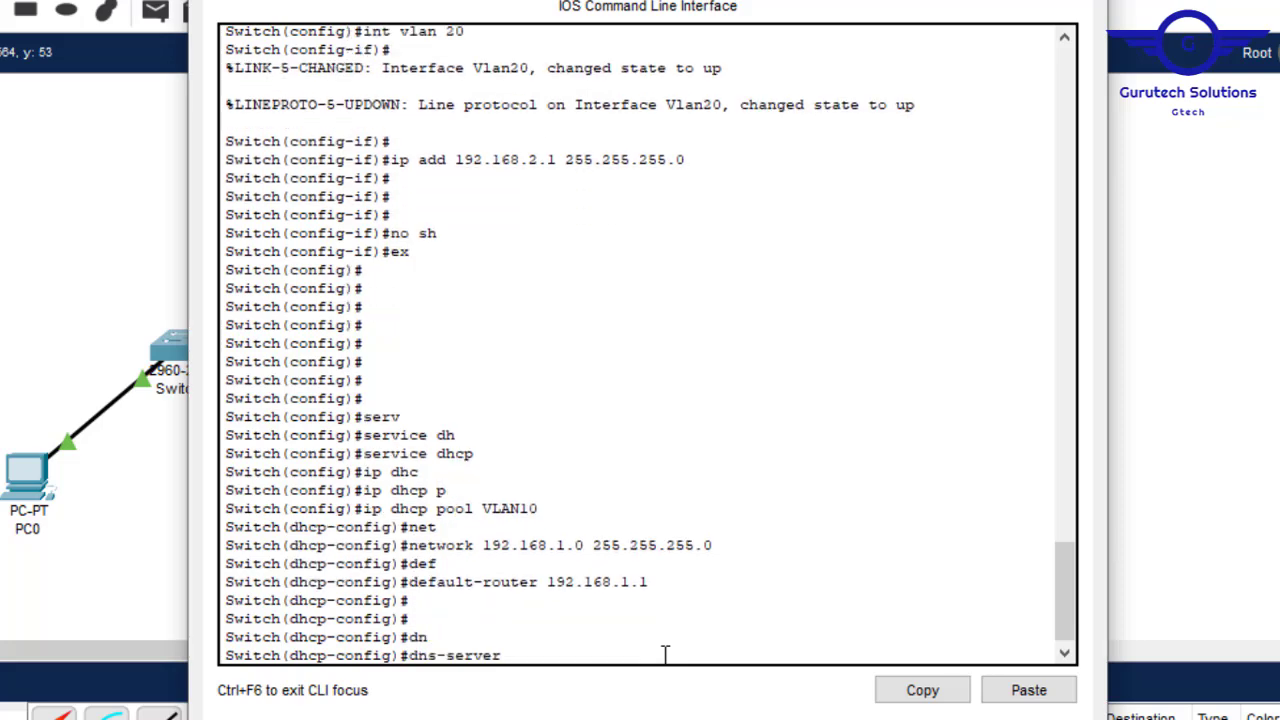
pyautogui.click(1034, 690)
pyautogui.press('Return')
pyautogui.press('Return')
pyautogui.press('Return')
pyautogui.press('Return')
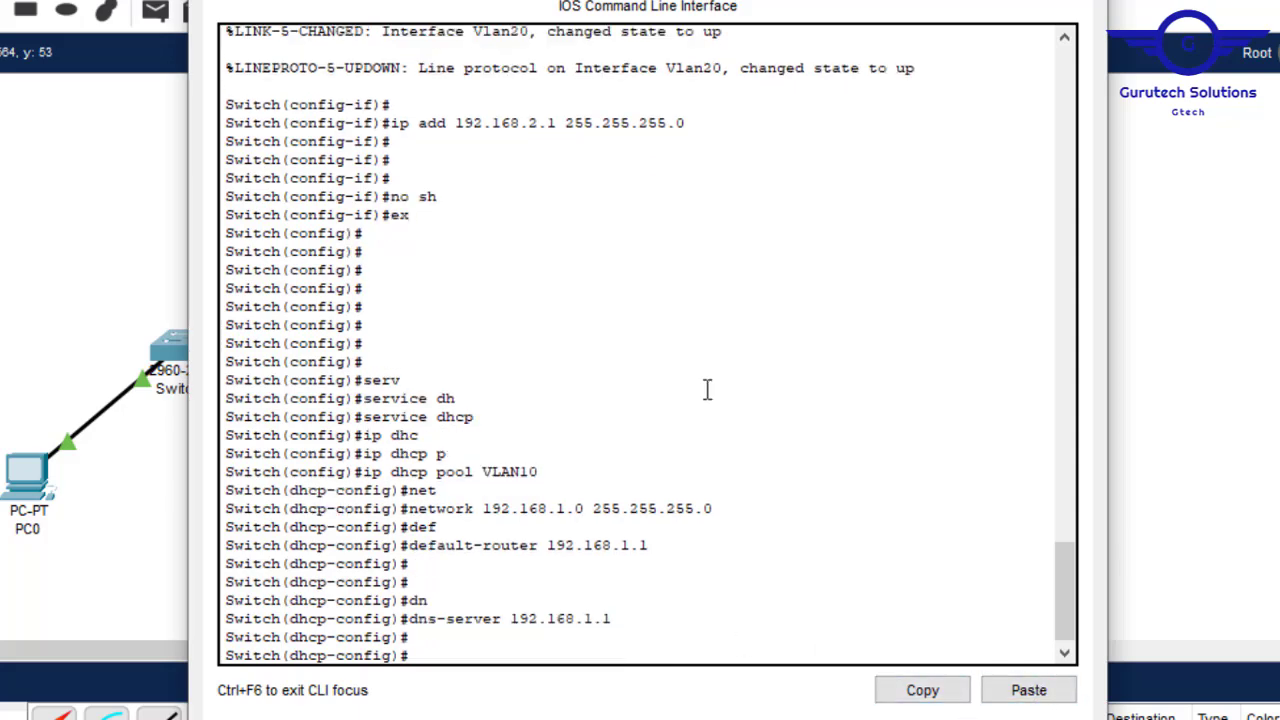
pyautogui.write('ex')
pyautogui.press('Return')
pyautogui.press('Return')
pyautogui.press('Return')
pyautogui.press('Return')
pyautogui.press('Return')
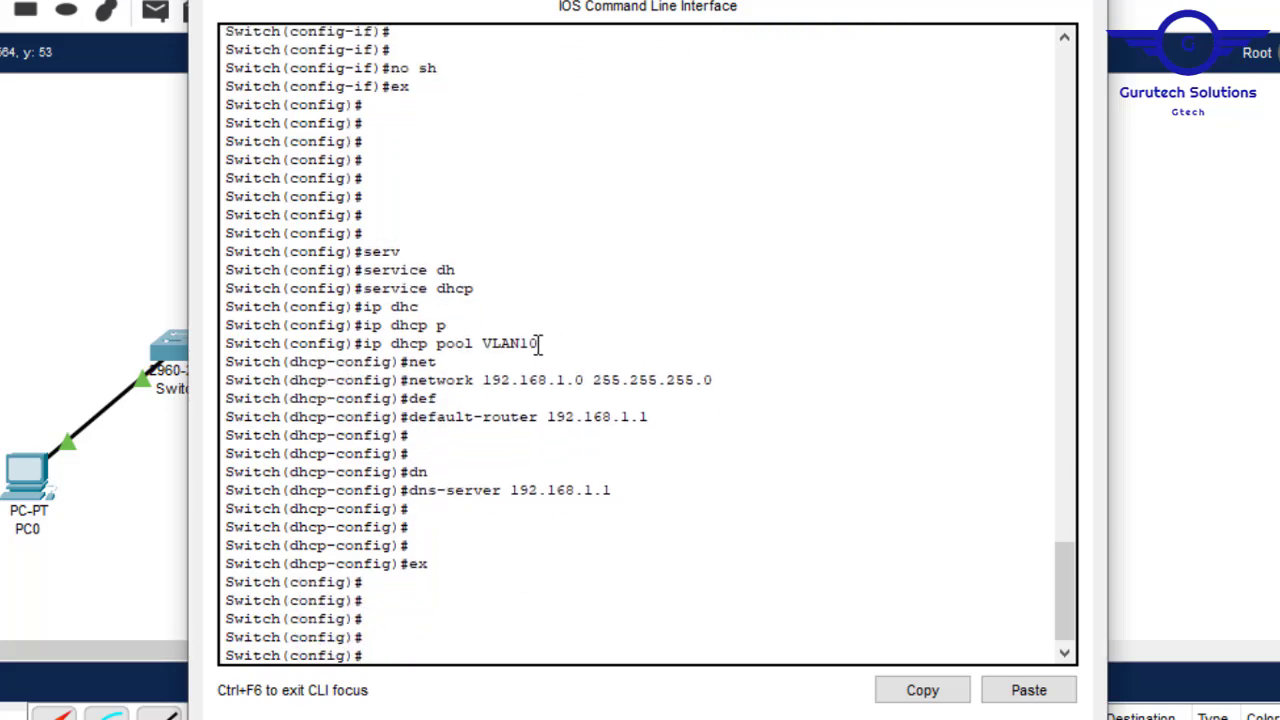
# Create a second DHCP pool named VLAN20 by reusing the earlier ip dhcp pool command.
pyautogui.moveTo(540, 343); pyautogui.dragTo(485, 343)
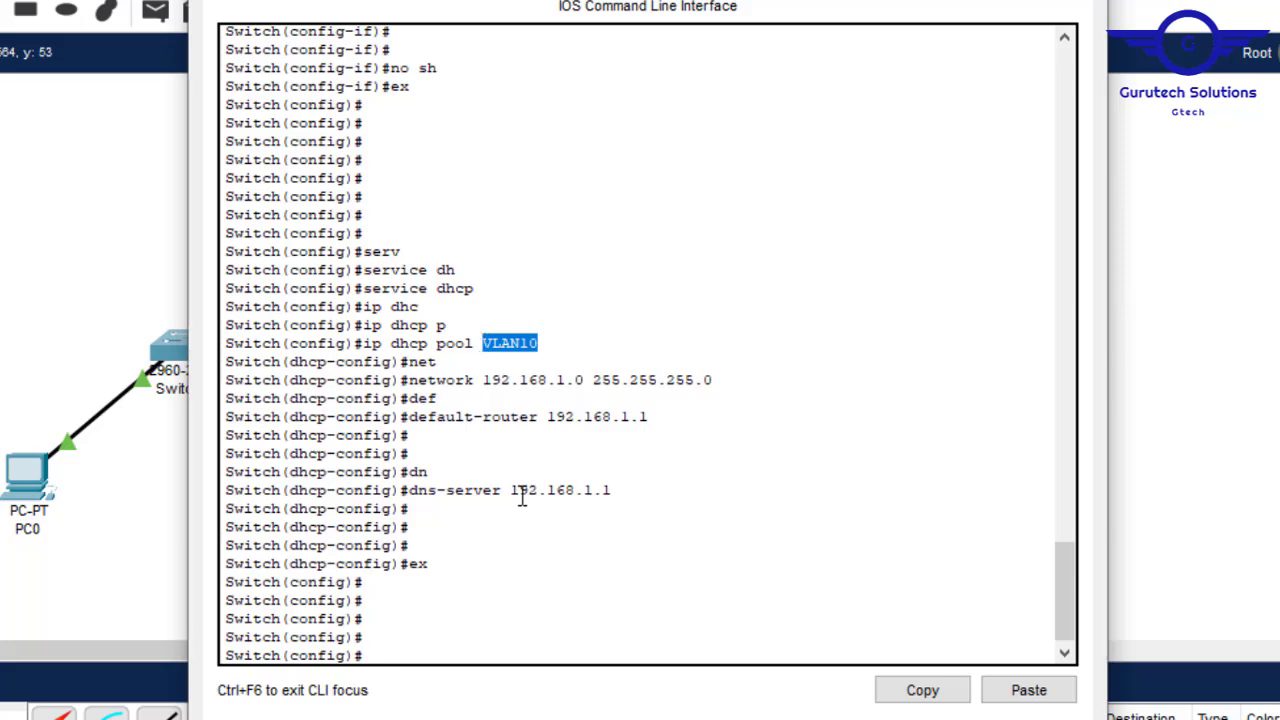
pyautogui.press('Up')
pyautogui.press('Up')
pyautogui.press('Up')
pyautogui.press('Up')
pyautogui.press('Up')
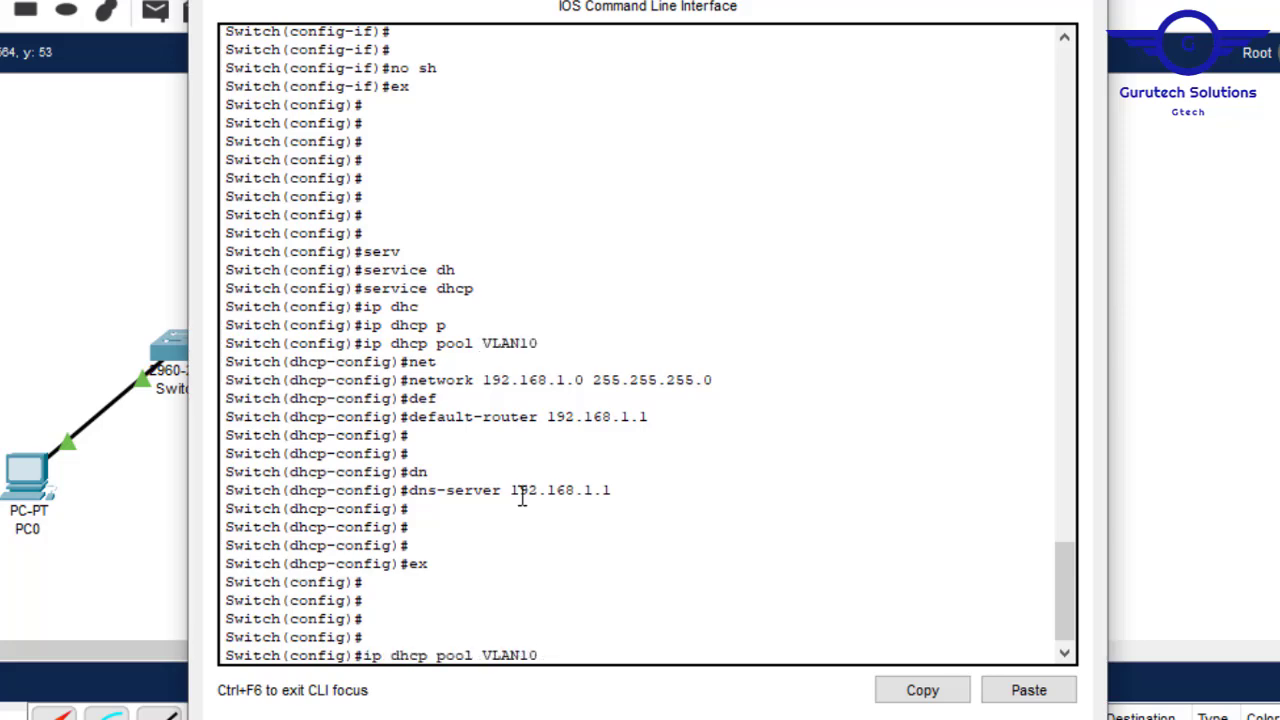
pyautogui.press('BackSpace')
pyautogui.write('2')
pyautogui.press('Return')
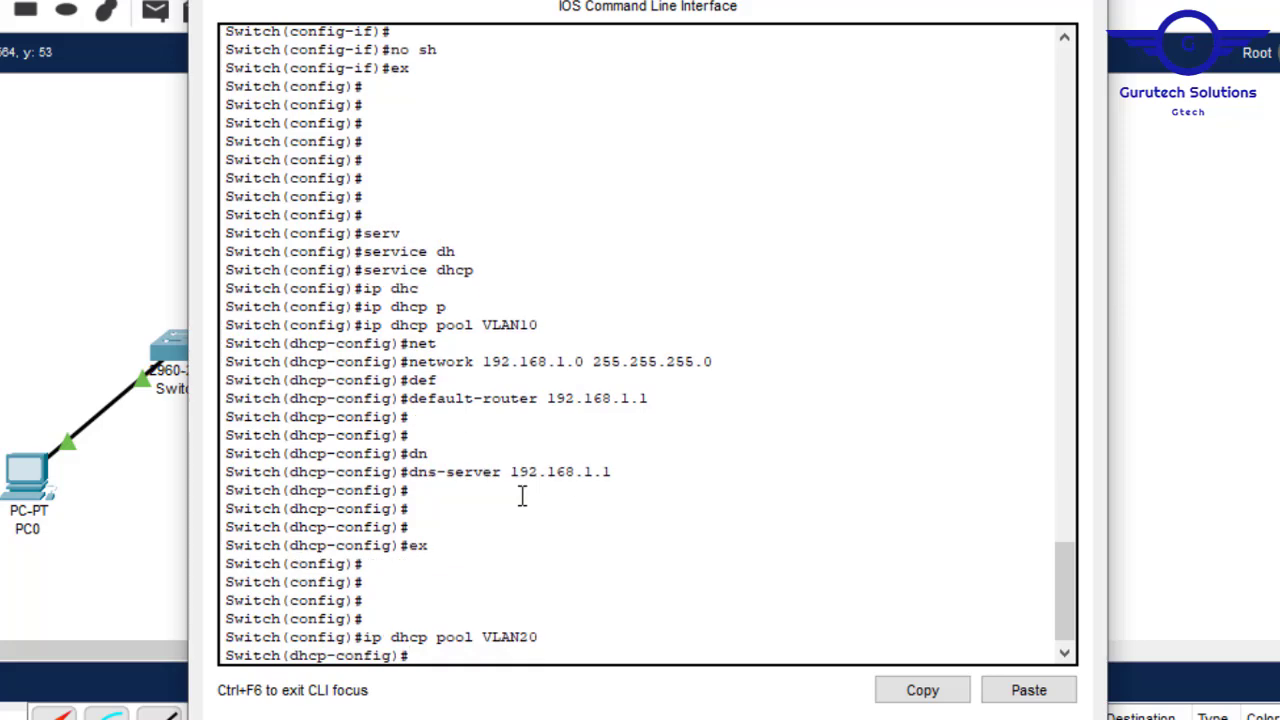
# Set the VLAN20 DHCP pool's network to 192.168.2.0 with mask 255.255.255.0.
pyautogui.write('net')
pyautogui.press('Tab')
pyautogui.write('192')
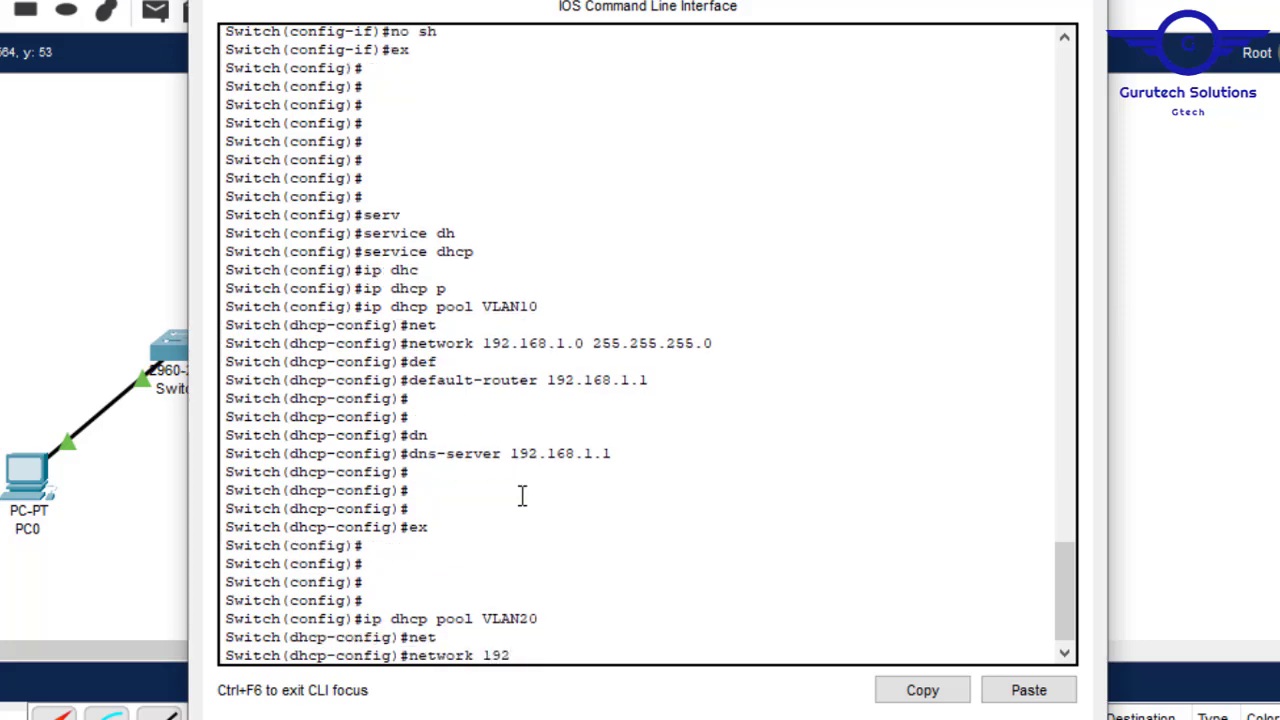
pyautogui.write('.168.2.')
pyautogui.press('BackSpace')
pyautogui.write('0 255.255.255.0')
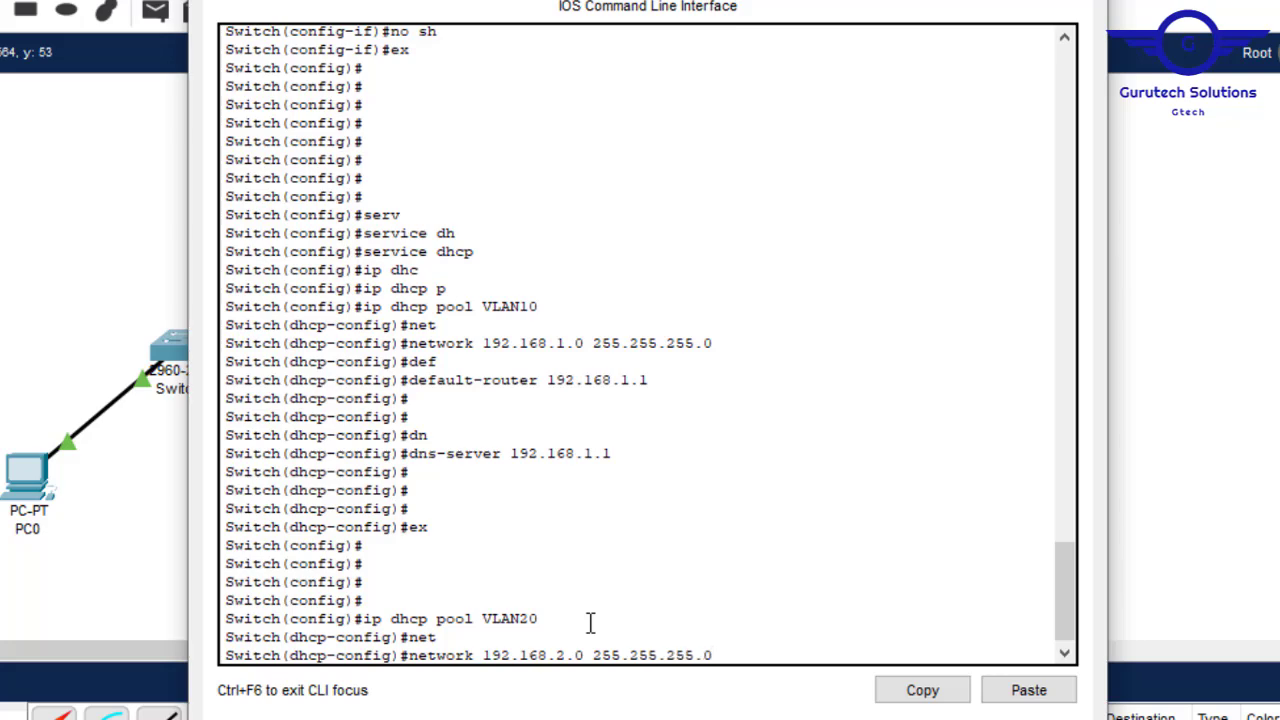
pyautogui.press('Return')
# Set the VLAN20 DHCP pool's default router to 192.168.2.1, copied from the VLAN 20 interface address command.
pyautogui.write('def')
pyautogui.press('Tab')
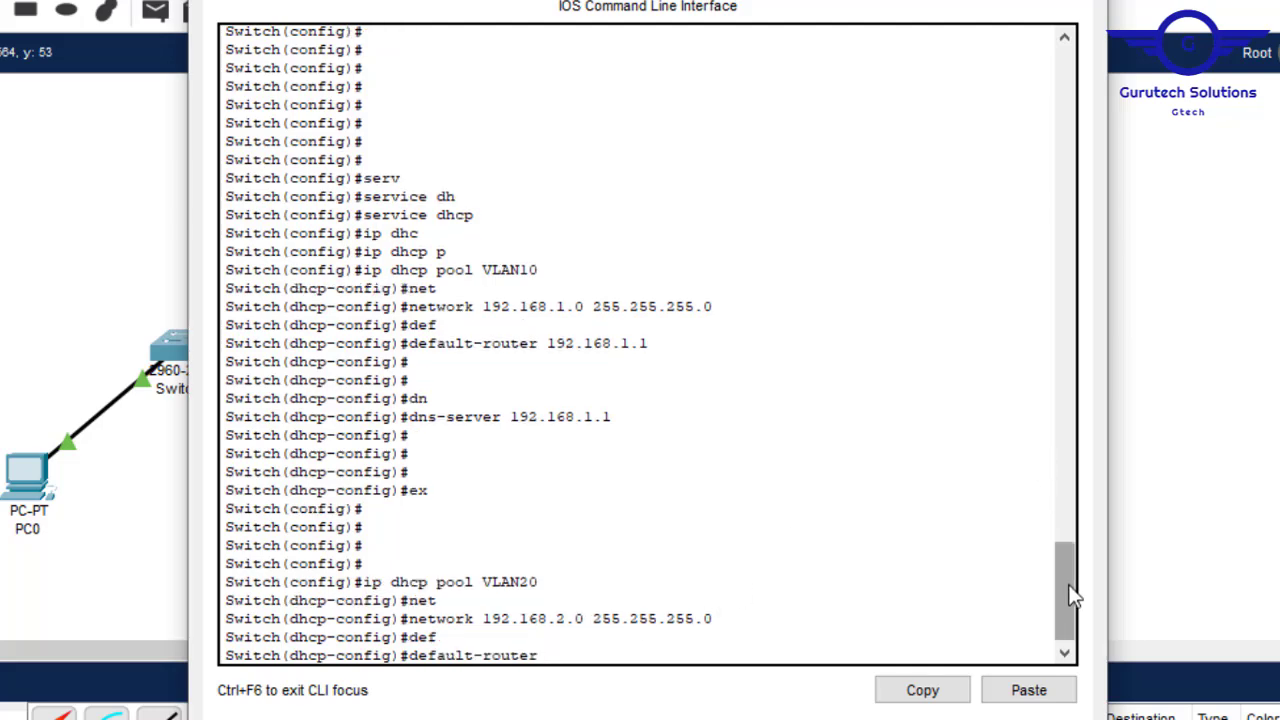
pyautogui.moveTo(1066, 598); pyautogui.dragTo(1055, 497)
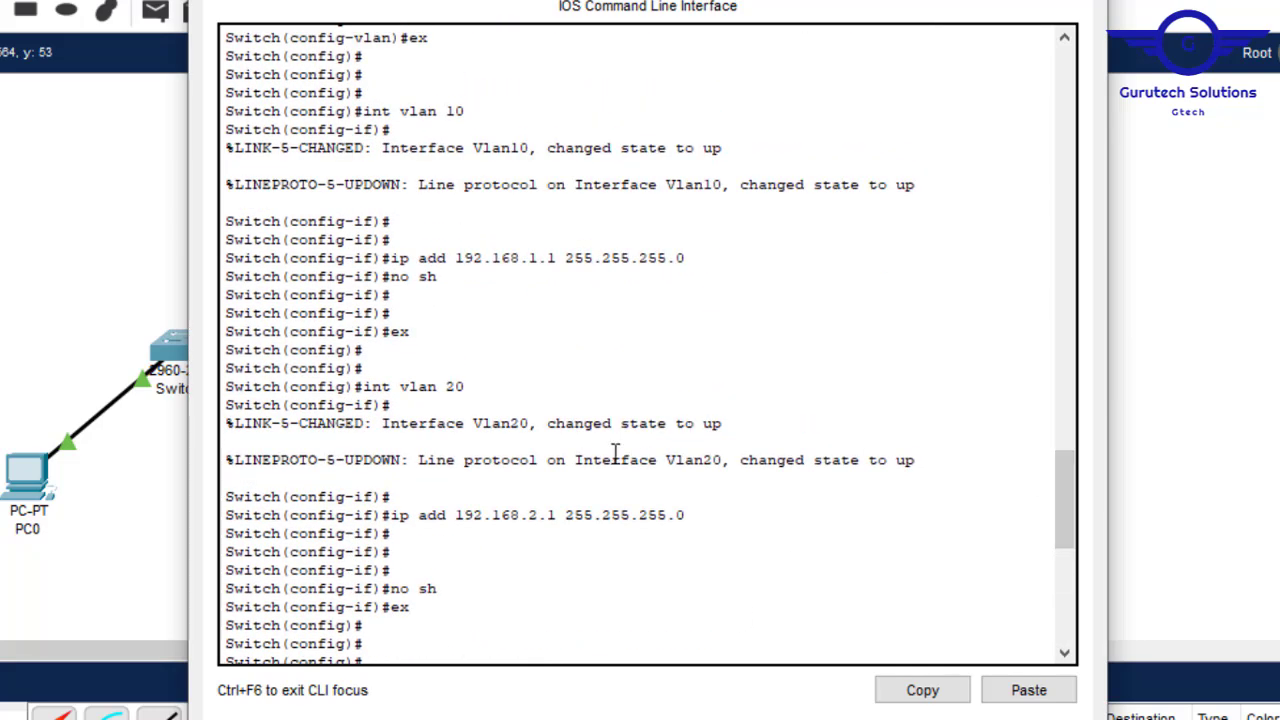
pyautogui.moveTo(558, 515); pyautogui.dragTo(455, 515)
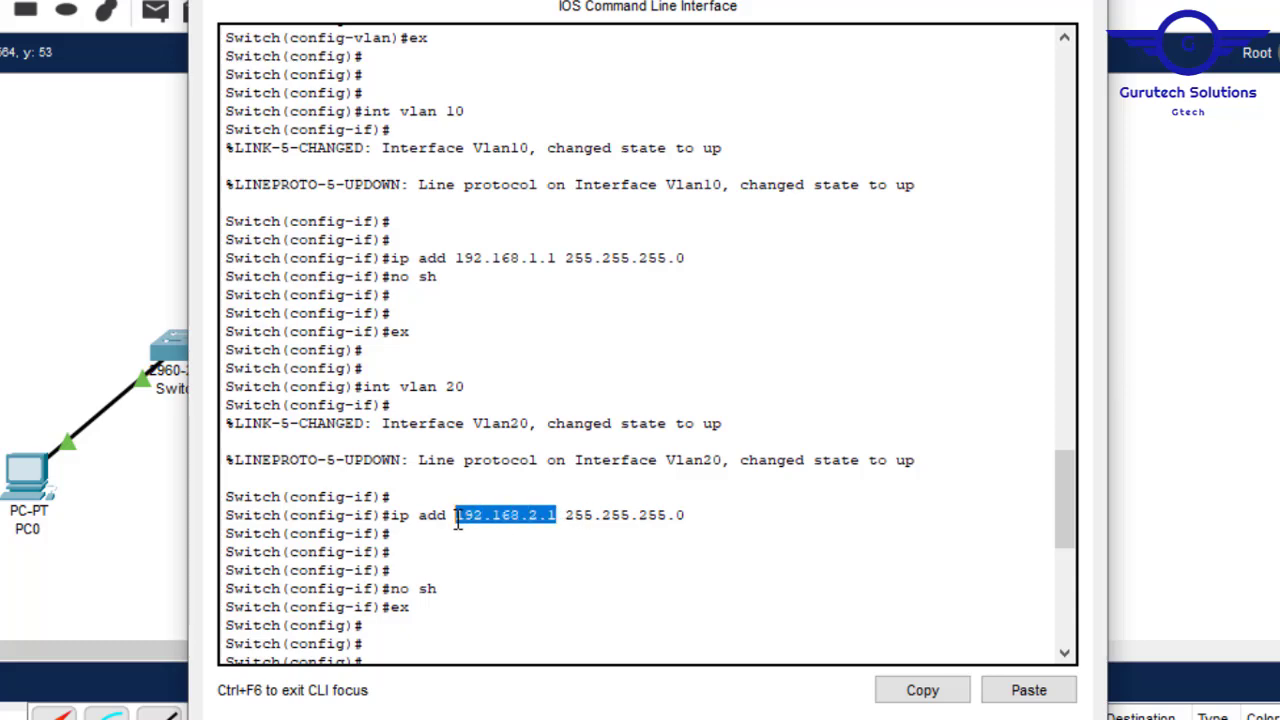
pyautogui.click(920, 692)
pyautogui.click(1018, 690)
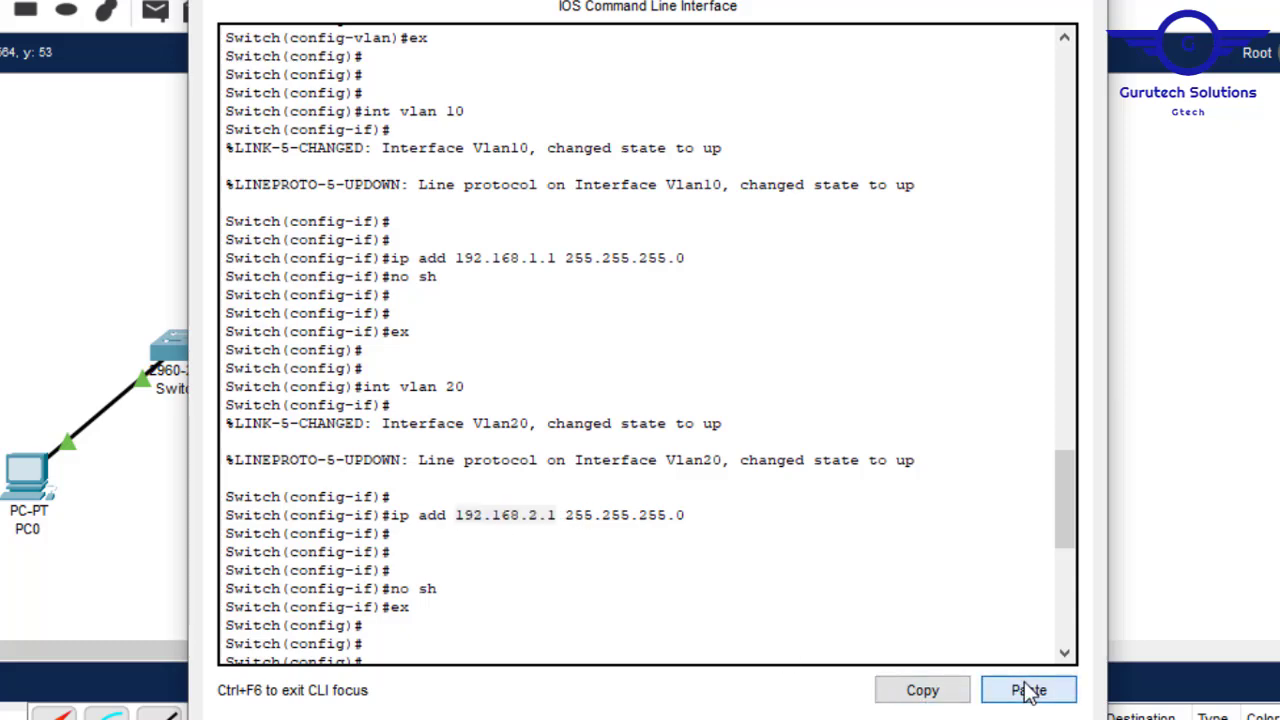
pyautogui.press('Return')
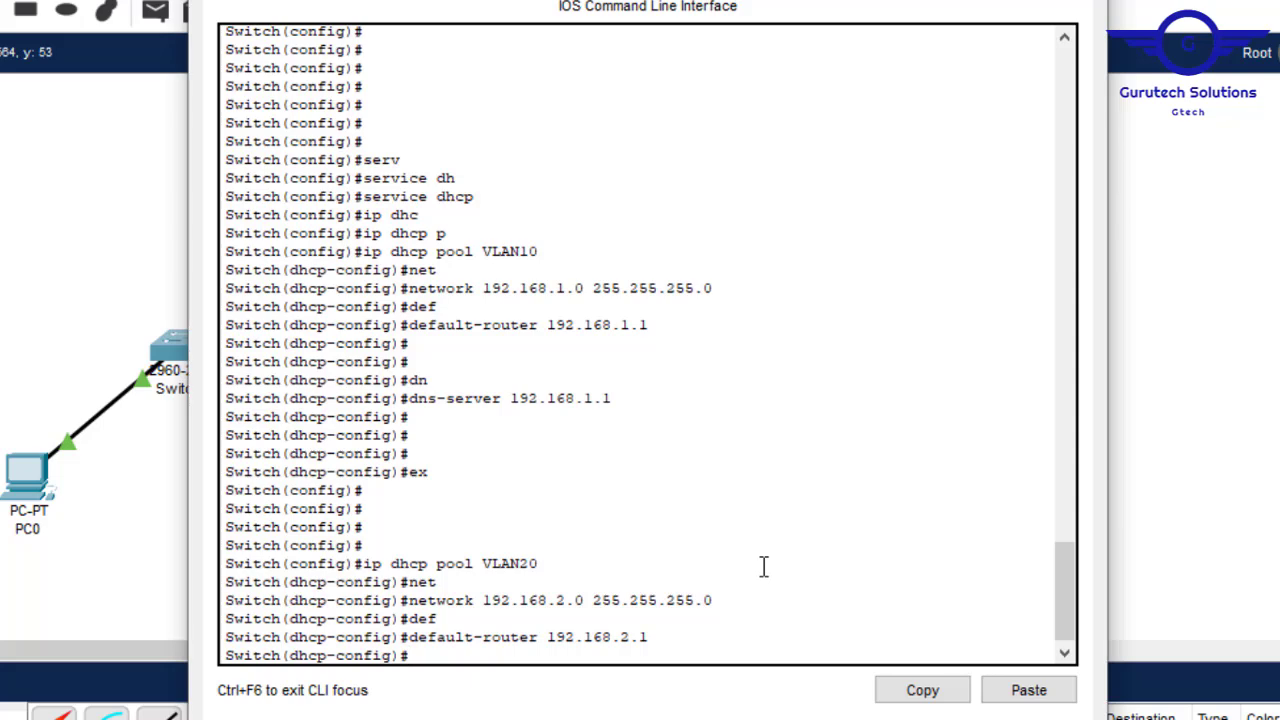
# Set the VLAN20 DHCP pool's DNS server to 192.168.2.1 and exit the pool configuration.
pyautogui.write('dn')
pyautogui.press('Tab')
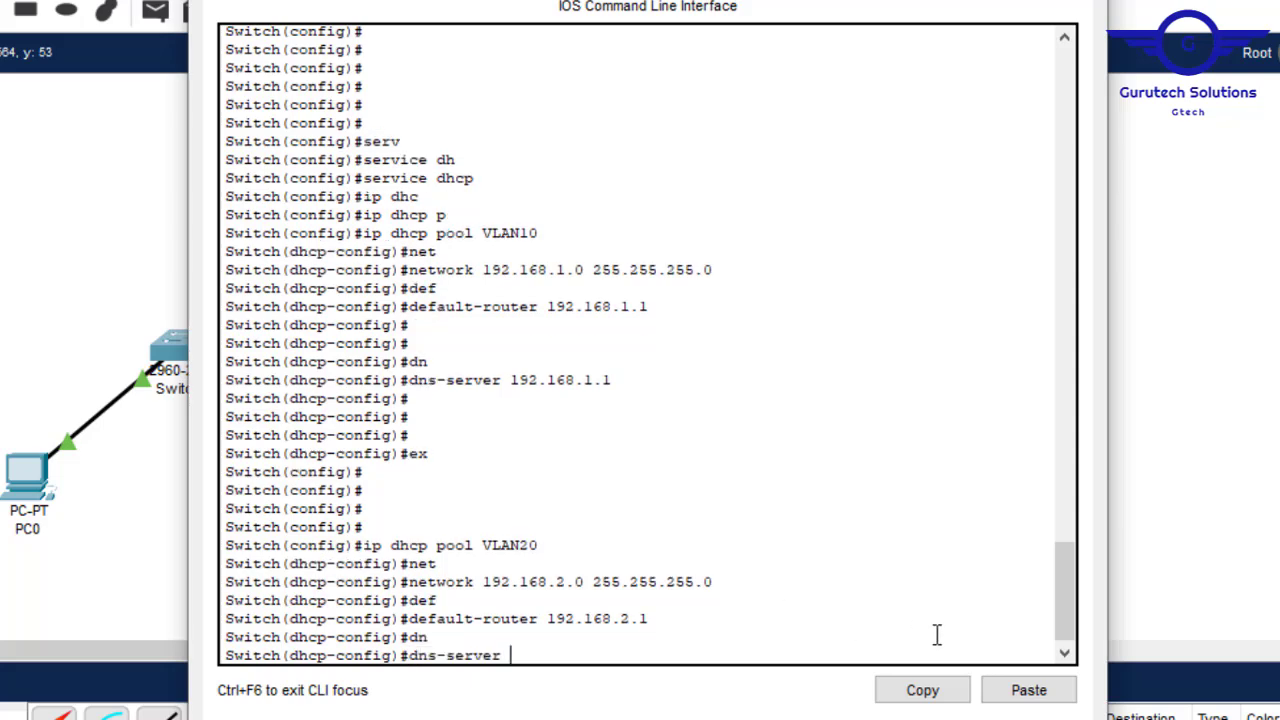
pyautogui.click(1028, 692)
pyautogui.press('Return')
pyautogui.write('ex')
pyautogui.press('Return')
pyautogui.press('Return')
pyautogui.press('Return')
pyautogui.press('Return')
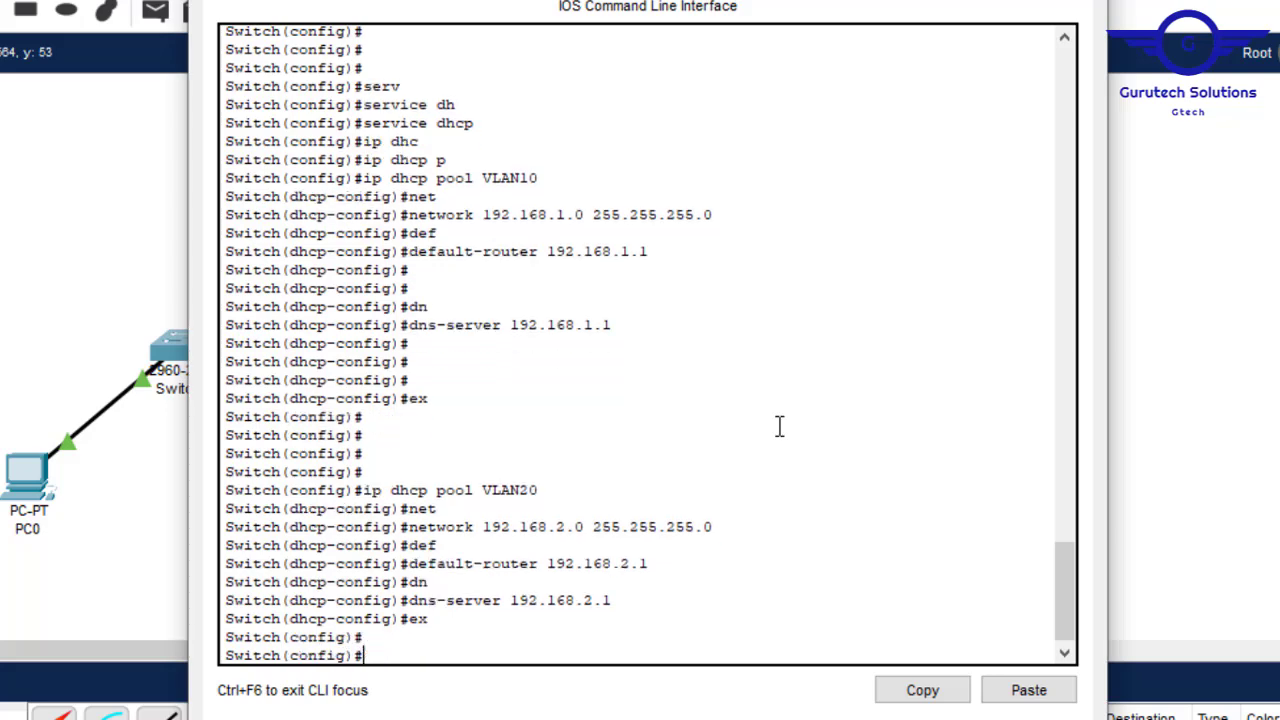
# Enable IP routing on the multilayer switch with ip routing and save the configuration with do wr.
pyautogui.write('d')
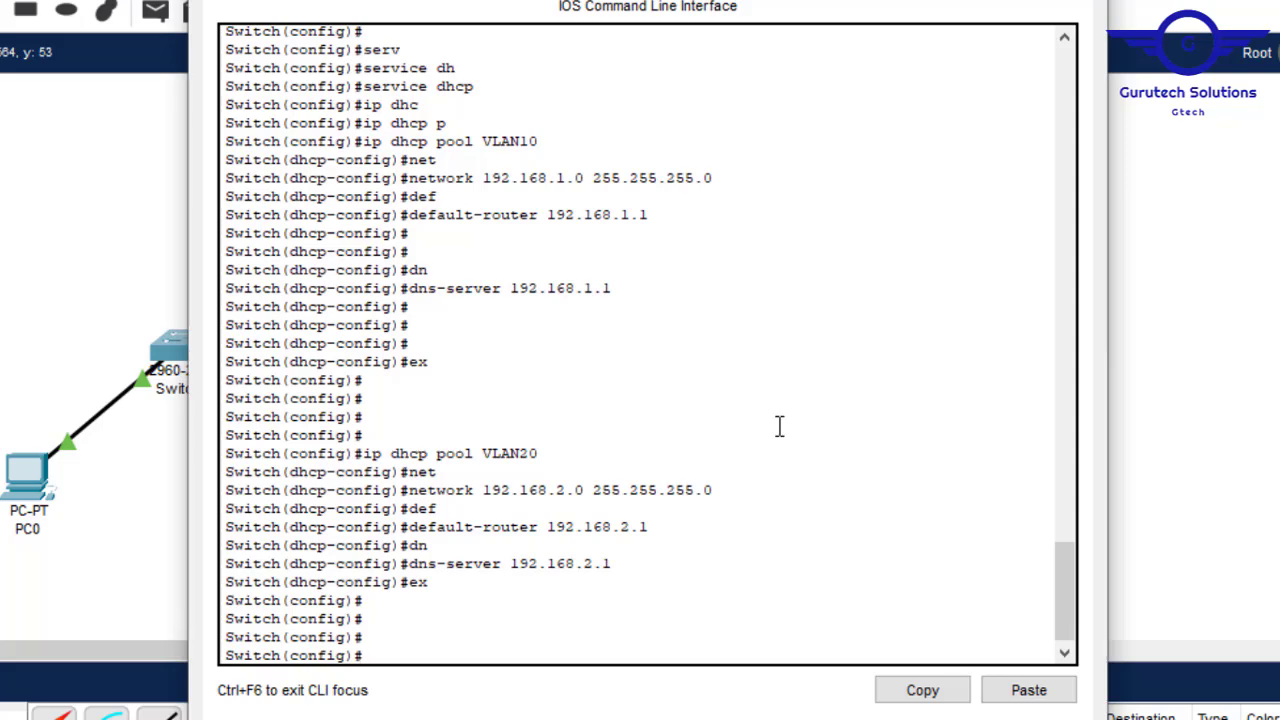
pyautogui.write('ip routing')
pyautogui.press('Return')
pyautogui.write('do')
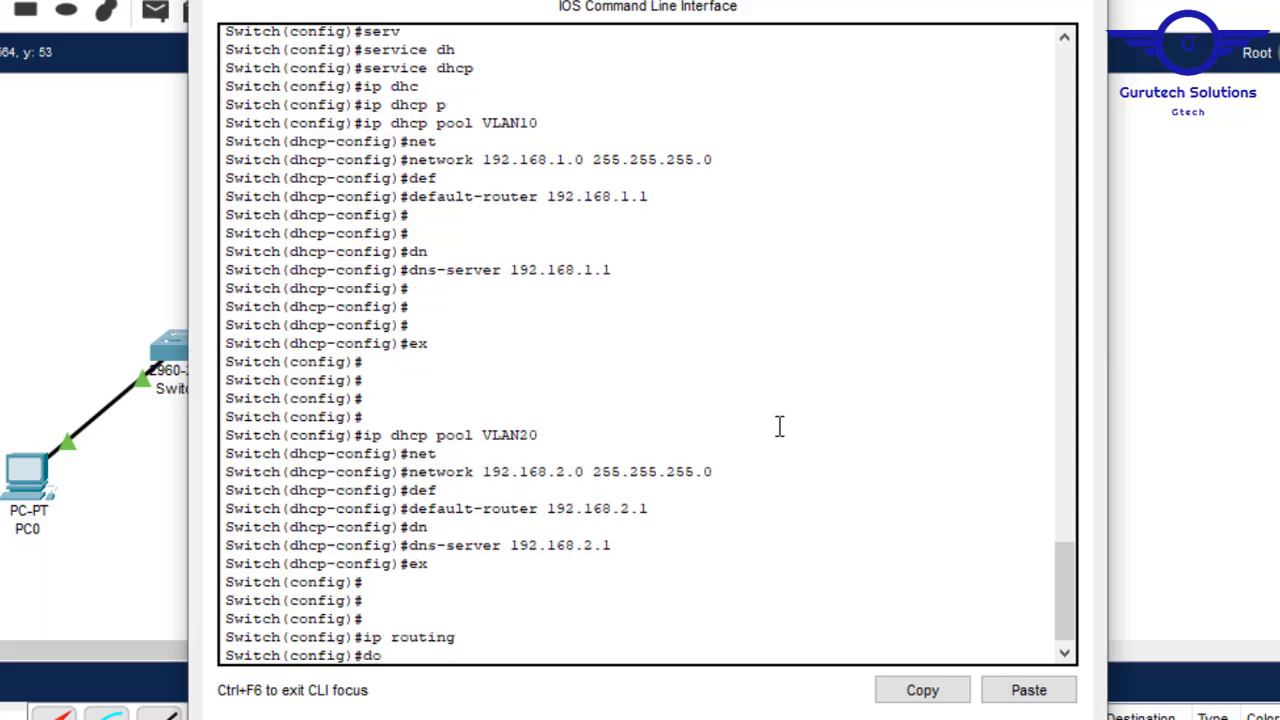
pyautogui.write(' wr')
pyautogui.press('Return')
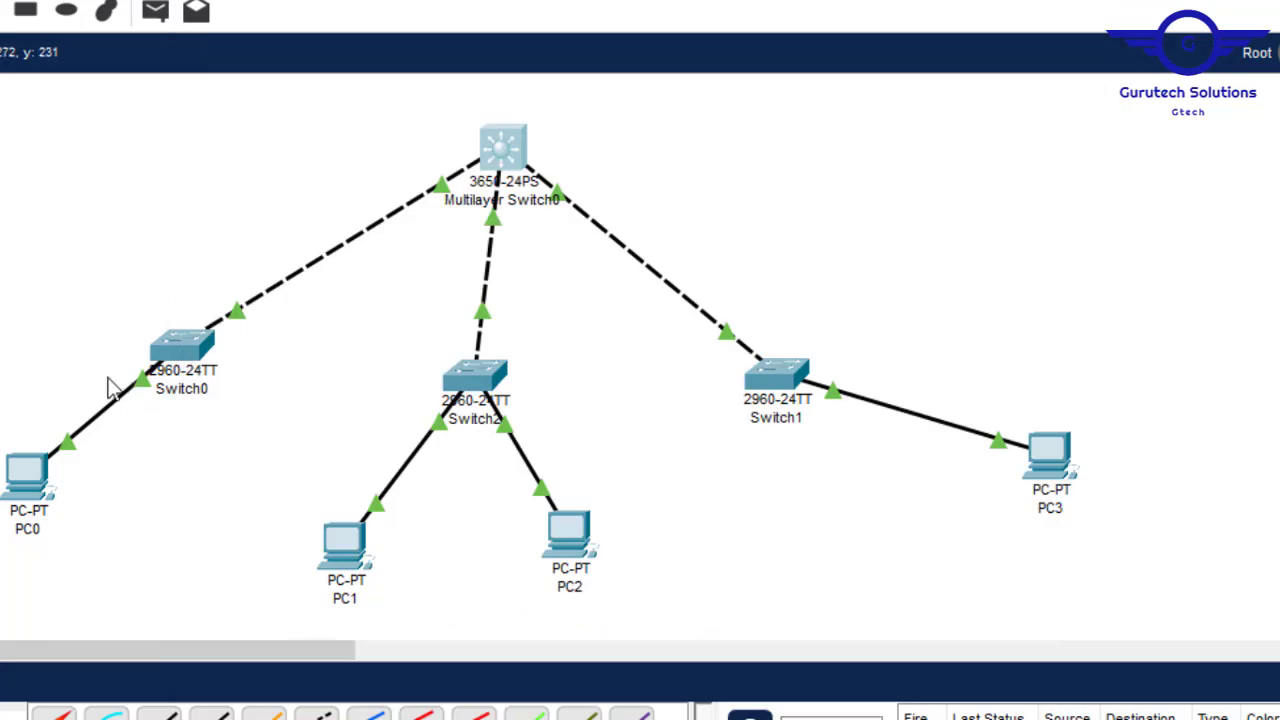
# Switch PC0's IPv4 configuration on FastEthernet0 from static to DHCP.
pyautogui.click(28, 490)
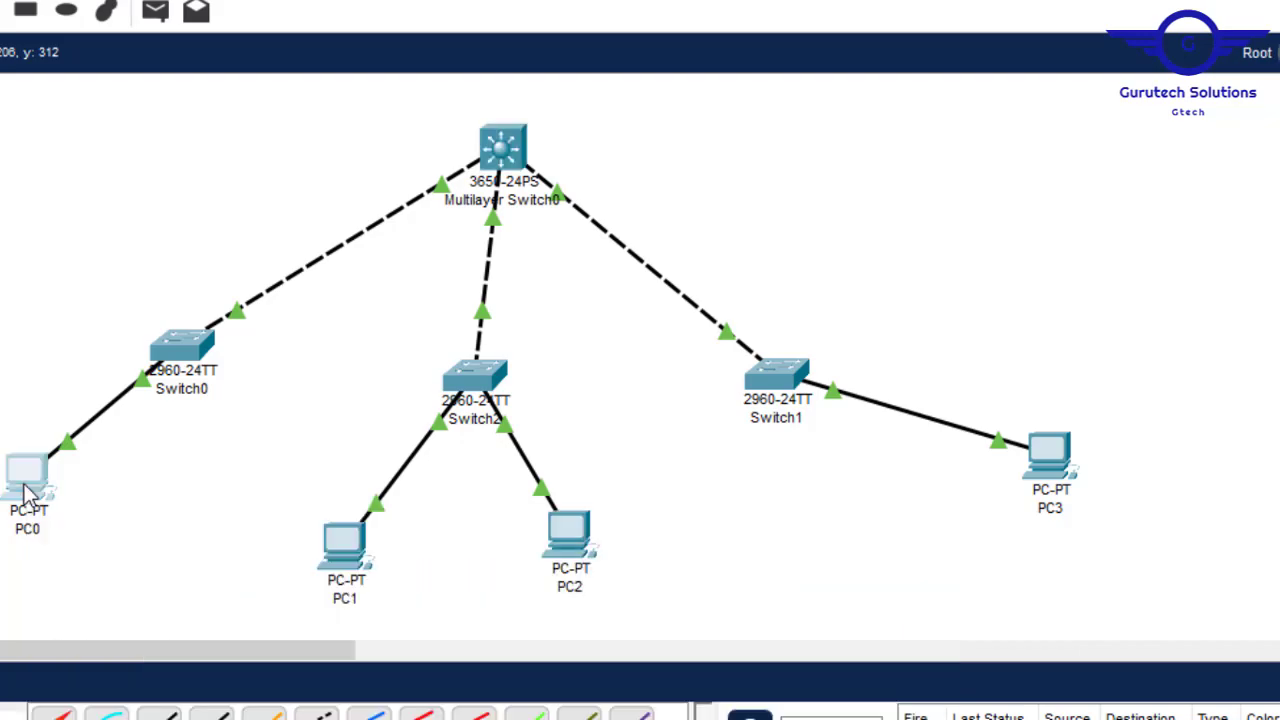
pyautogui.click(323, 4)
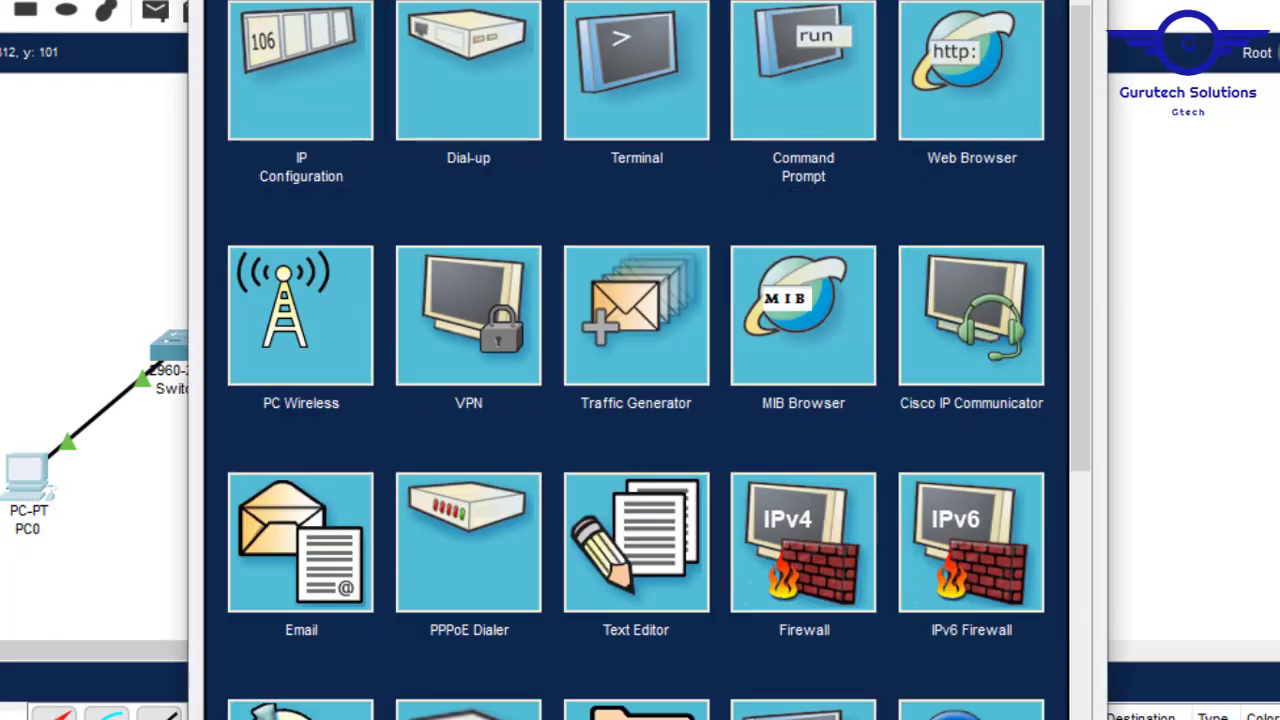
pyautogui.click(323, 44)
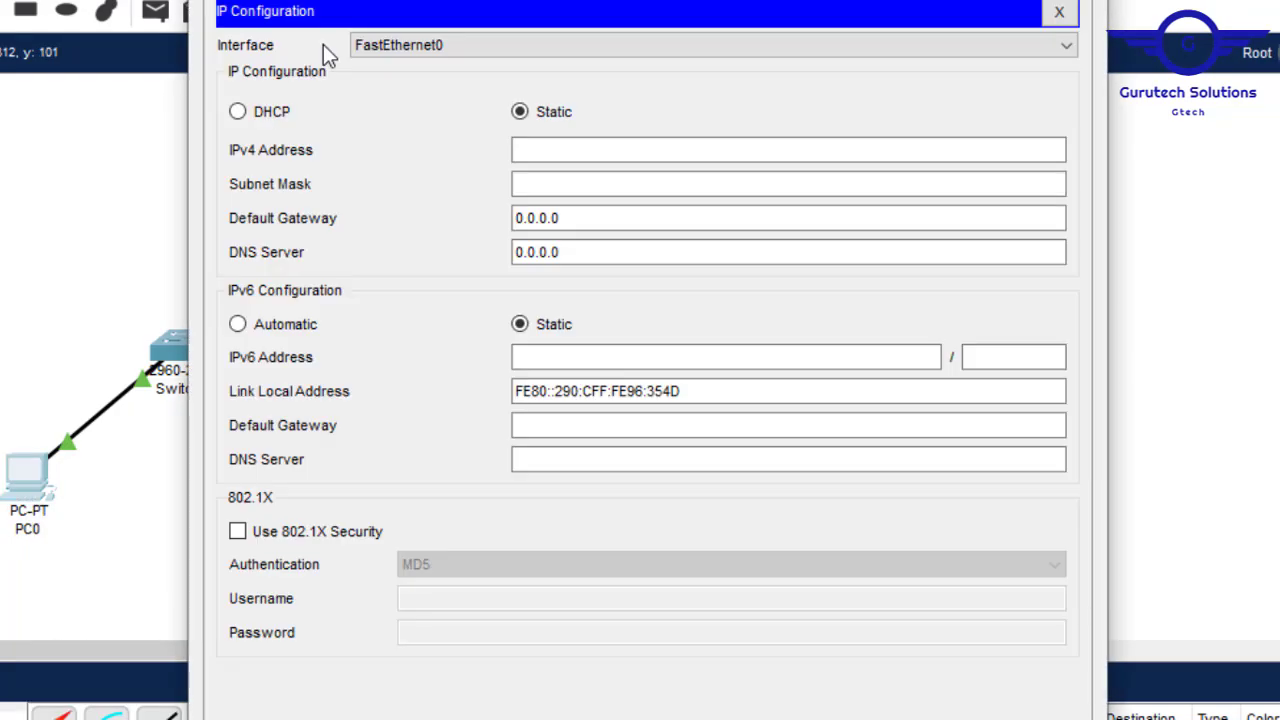
pyautogui.click(267, 115)
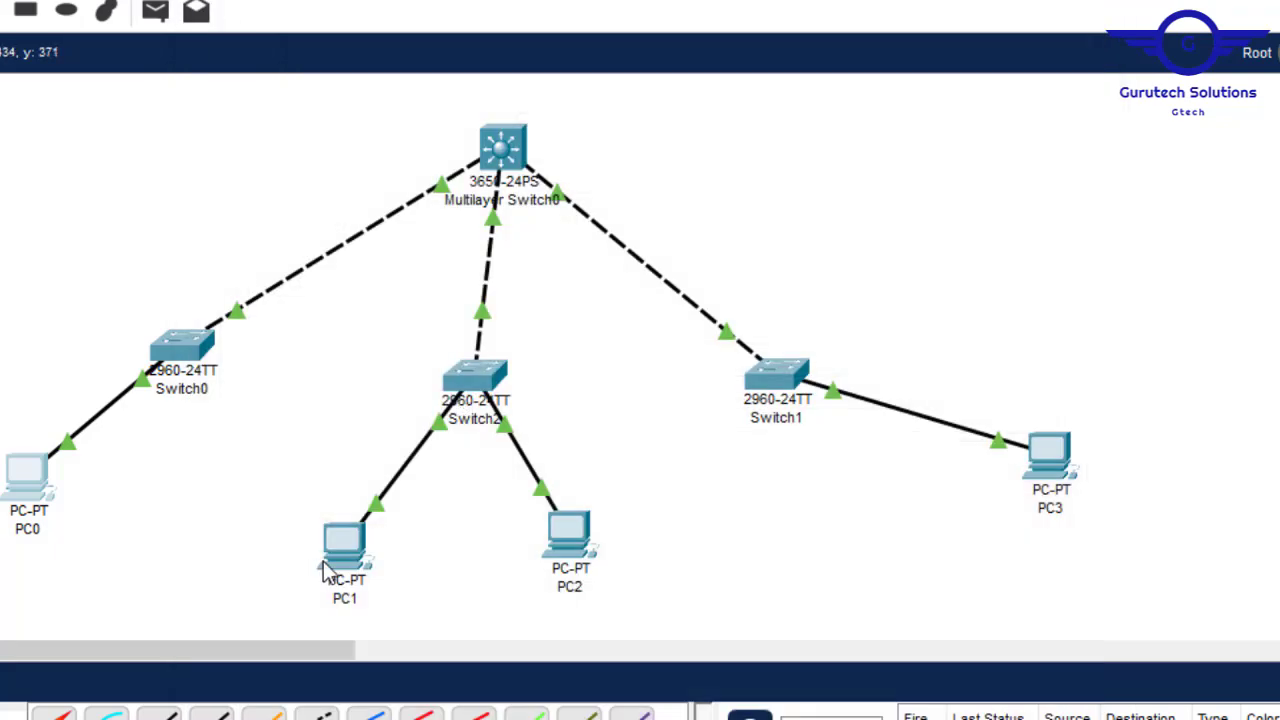
# Switch PC1's IPv4 configuration on FastEthernet0 to DHCP and close its window.
pyautogui.click(328, 559)
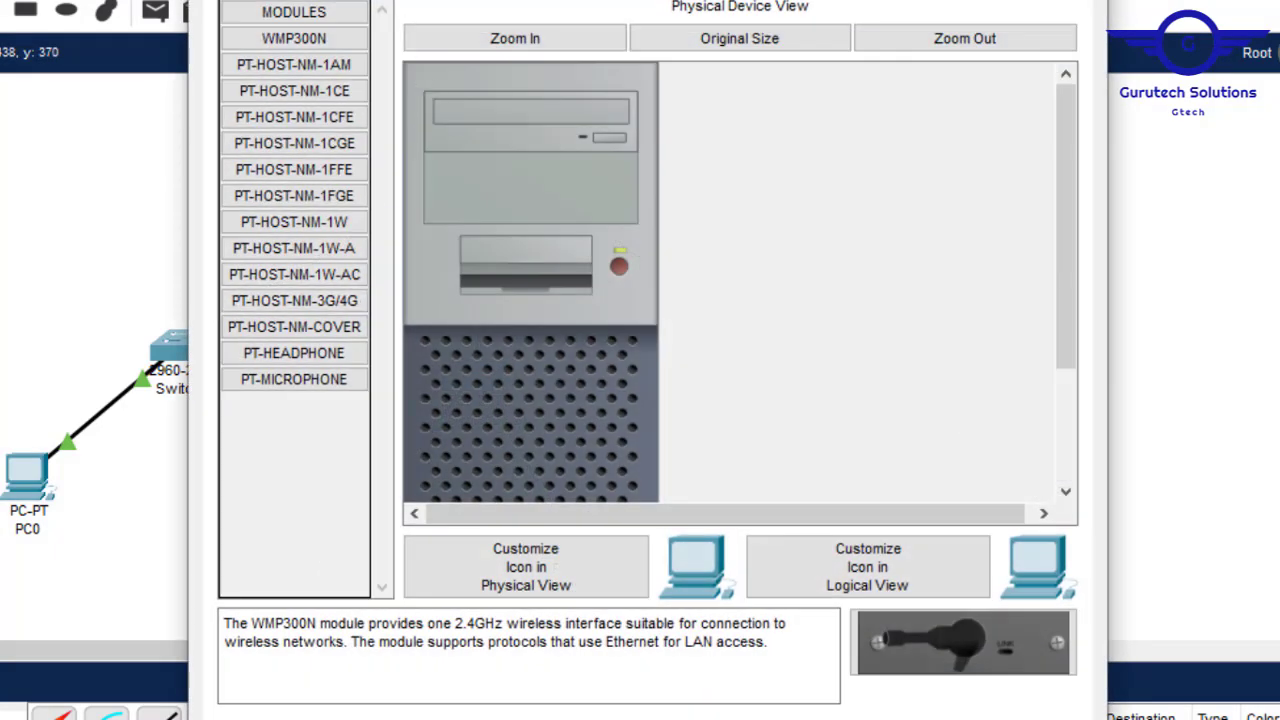
pyautogui.click(380, 2)
pyautogui.click(341, 57)
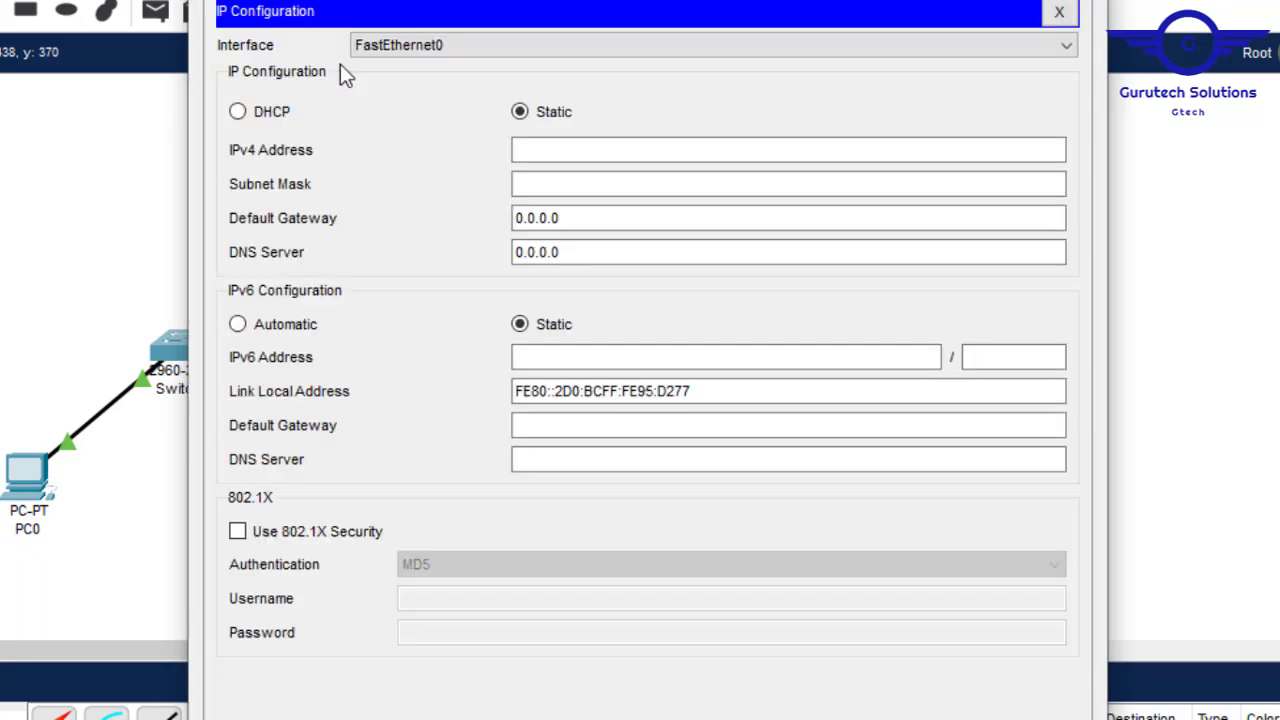
pyautogui.click(242, 112)
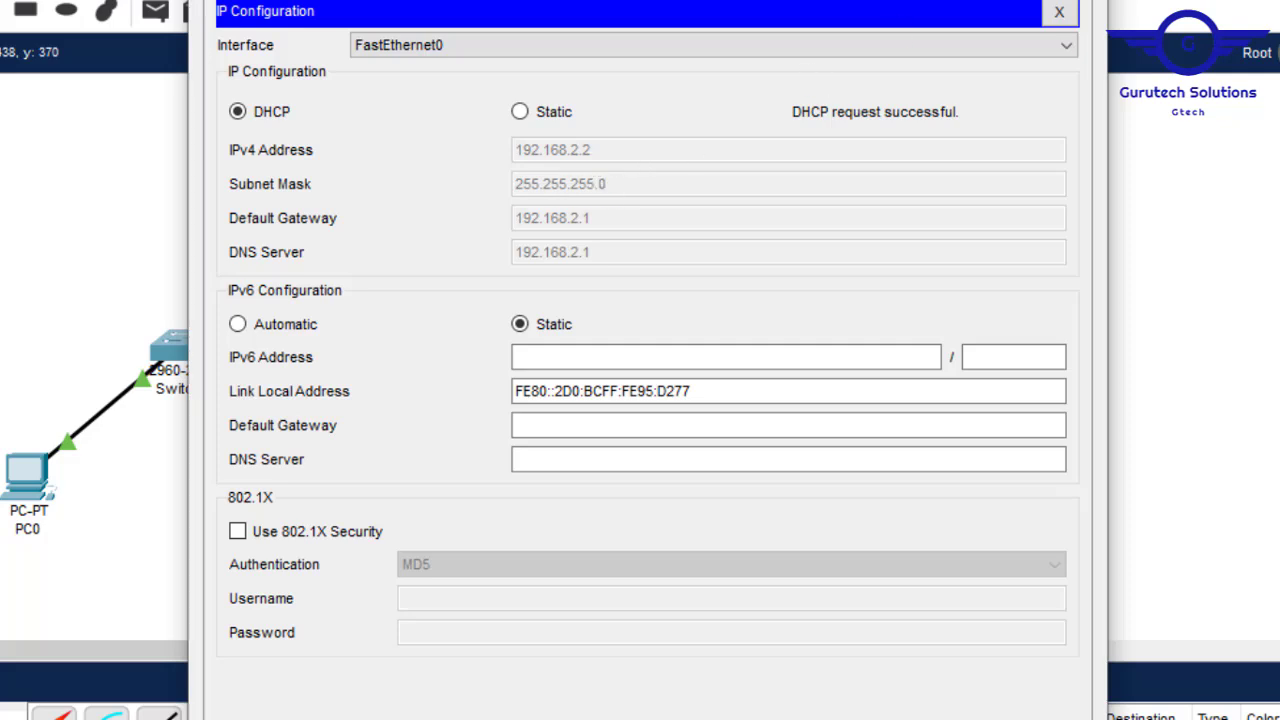
pyautogui.click(993, 6)
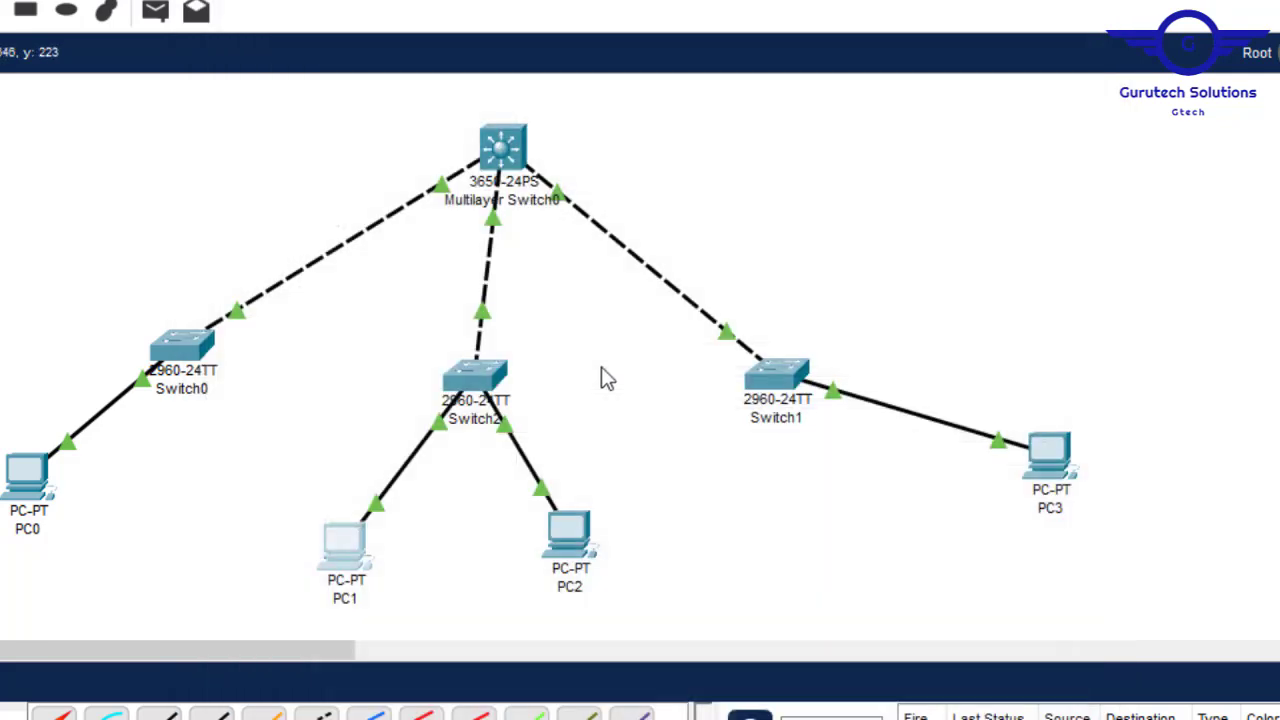
# Switch PC2's IPv4 configuration to DHCP so it requests an address from the multilayer switch.
pyautogui.click(569, 529)
pyautogui.click(345, 2)
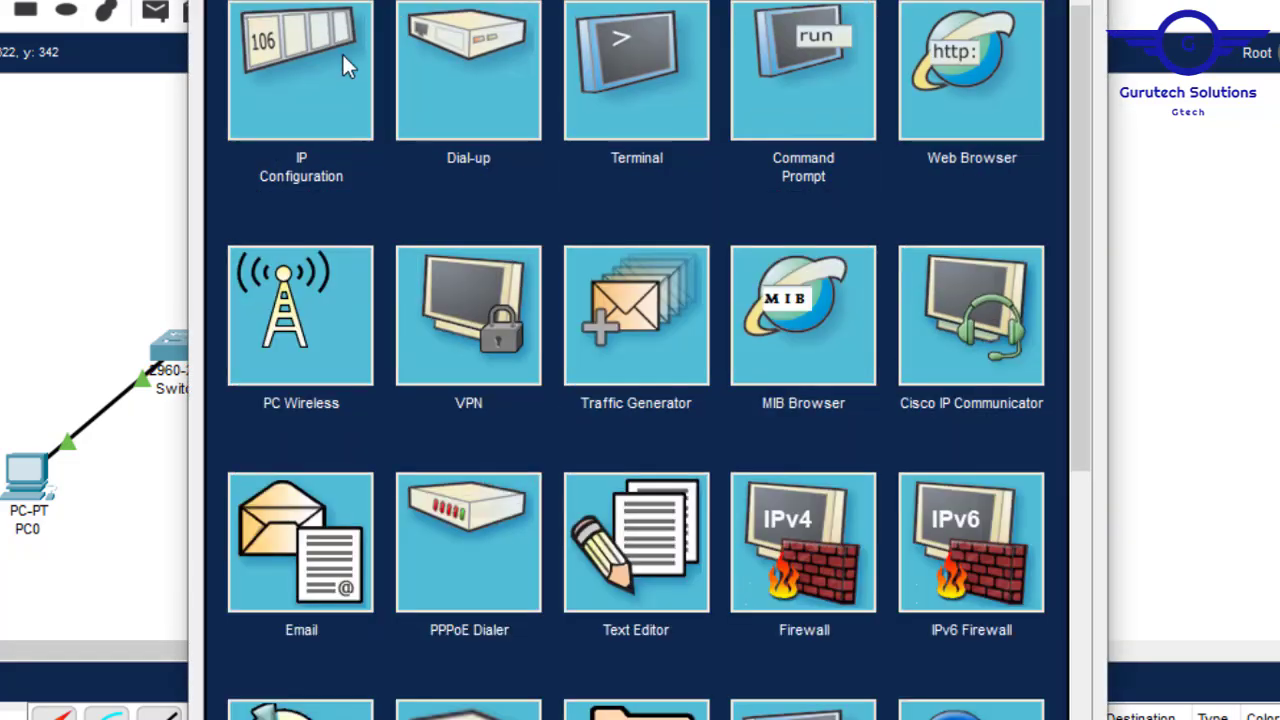
pyautogui.click(342, 52)
pyautogui.click(266, 116)
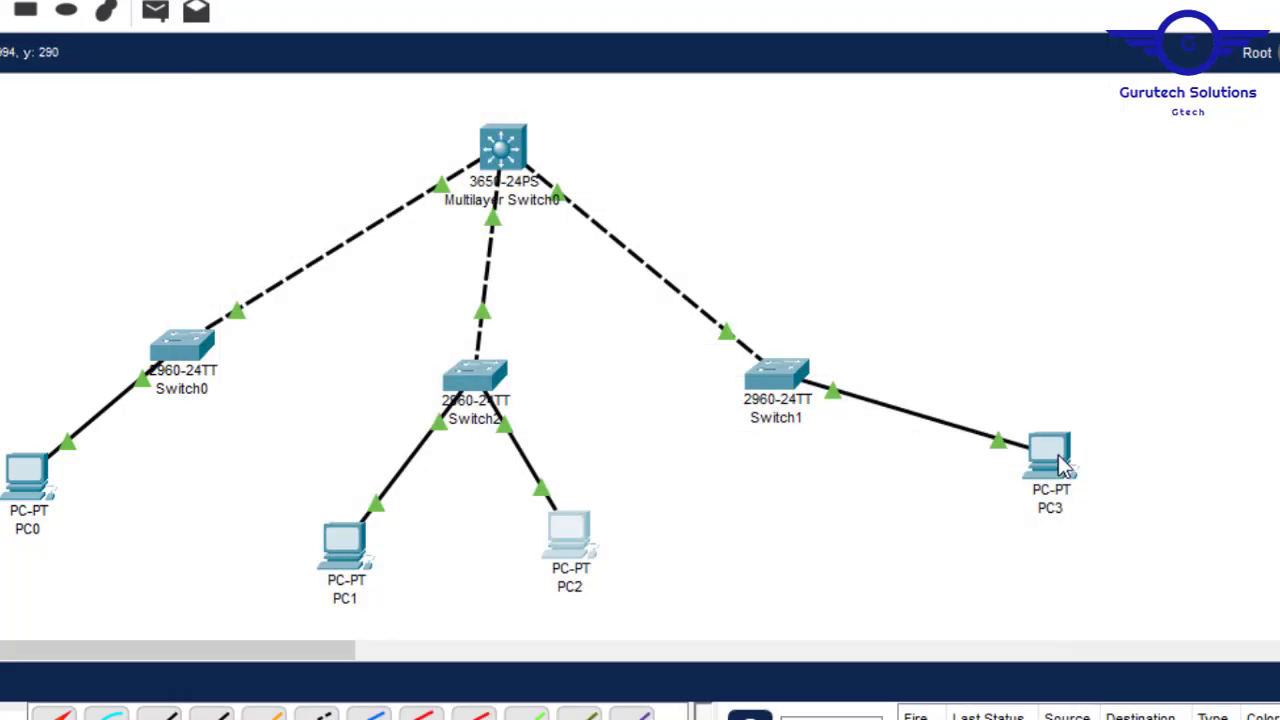
# Switch PC3's IPv4 configuration on FastEthernet0 from static to DHCP and close its window.
pyautogui.click(1058, 455)
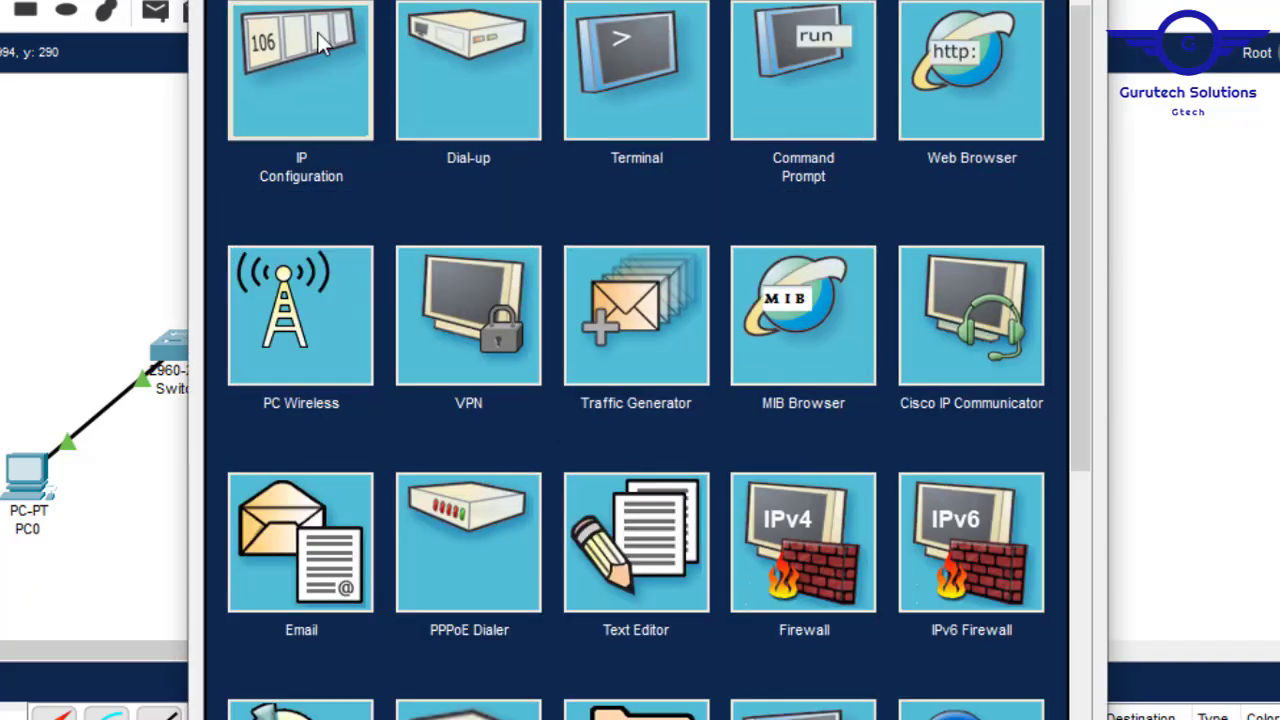
pyautogui.click(318, 33)
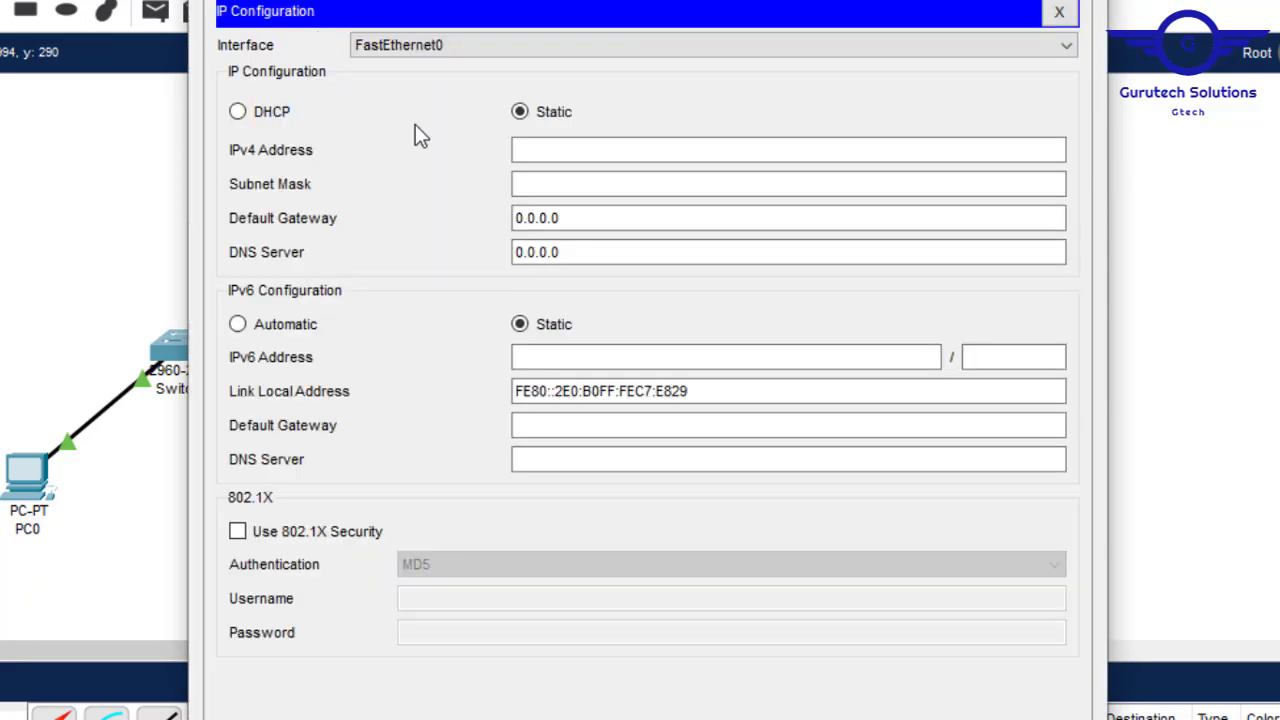
pyautogui.click(273, 112)
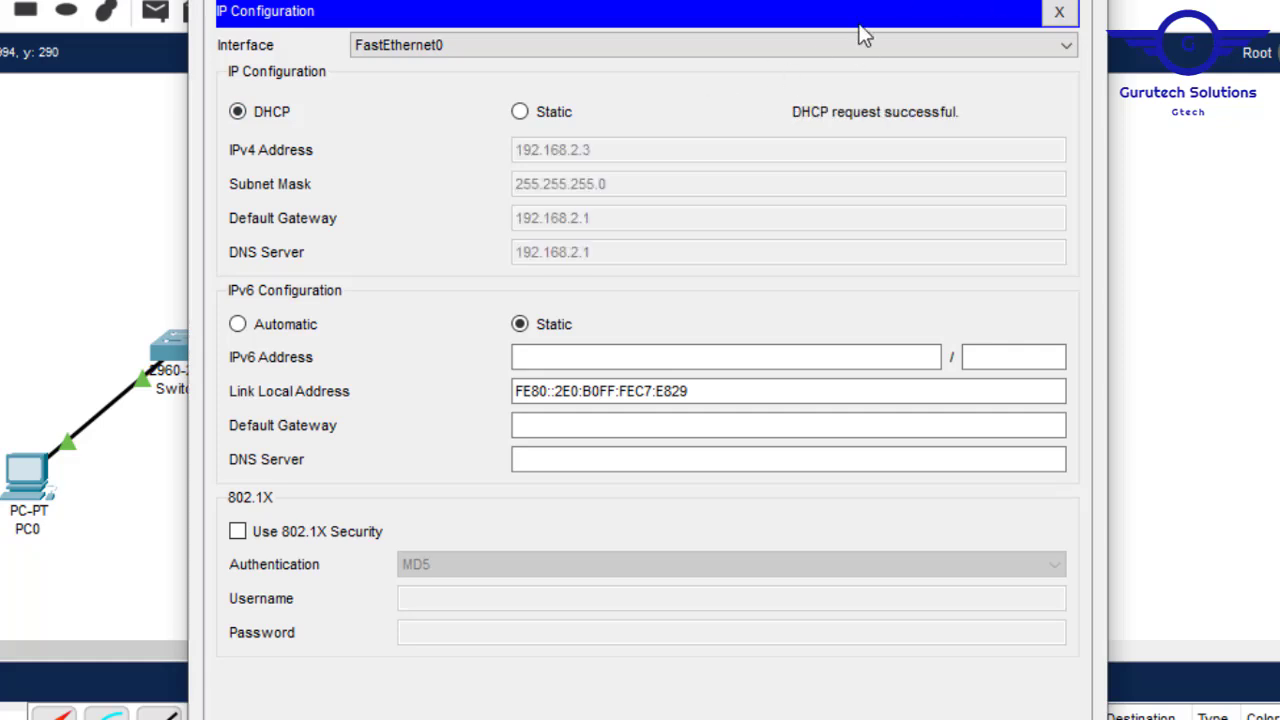
pyautogui.hotkey('alt', 'F4')
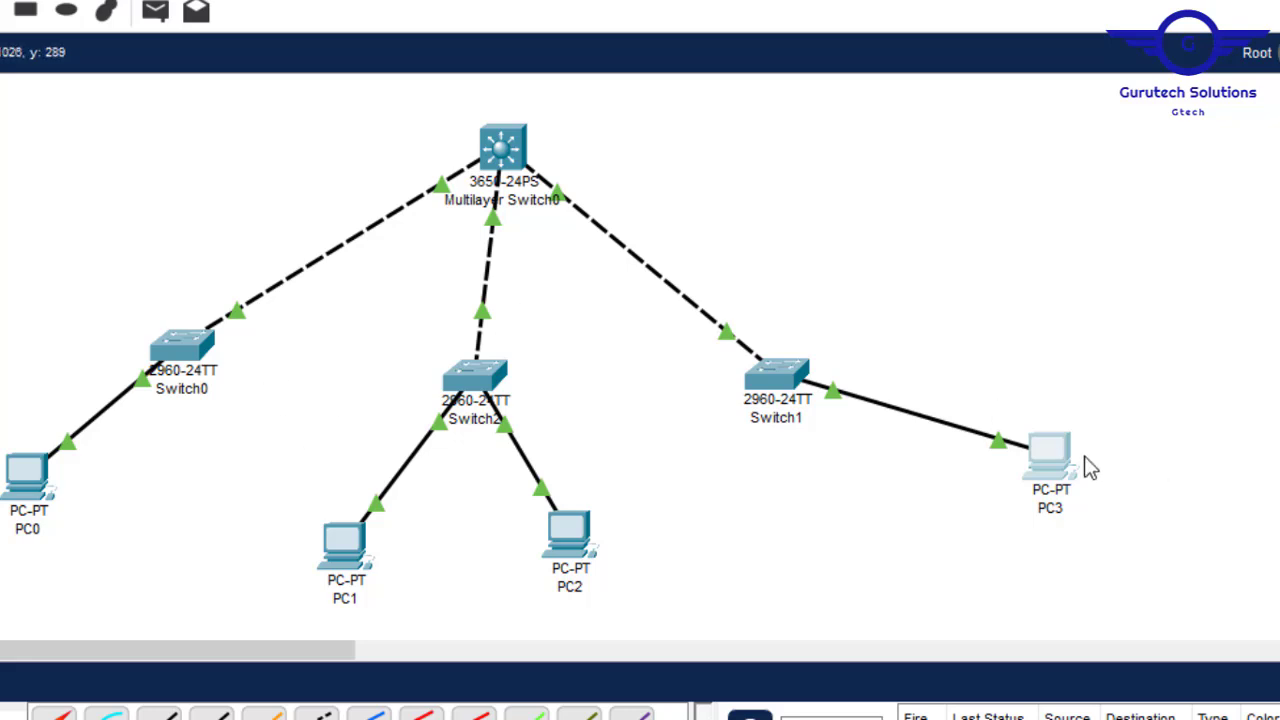
# Check PC3's IP address and ping 192.168.2.3 from PC0's command prompt to test inter-VLAN connectivity.
pyautogui.moveTo(1055, 459)
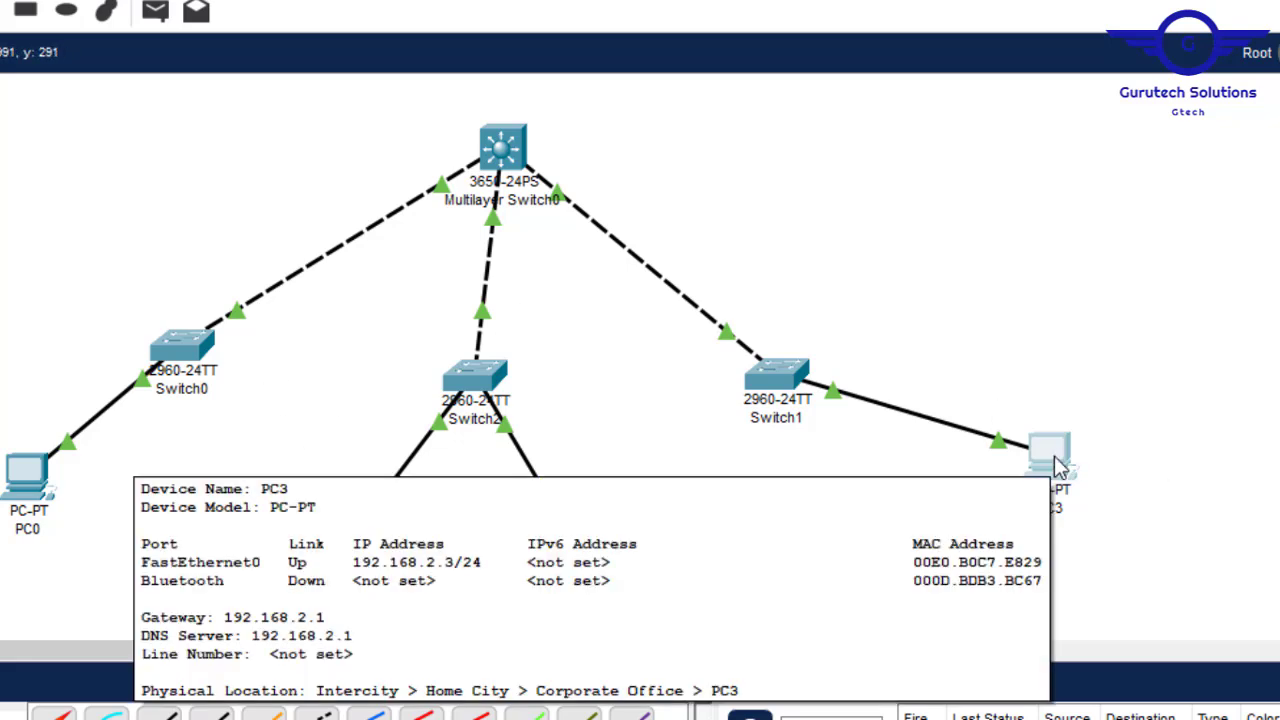
pyautogui.click(30, 500)
pyautogui.click(784, 70)
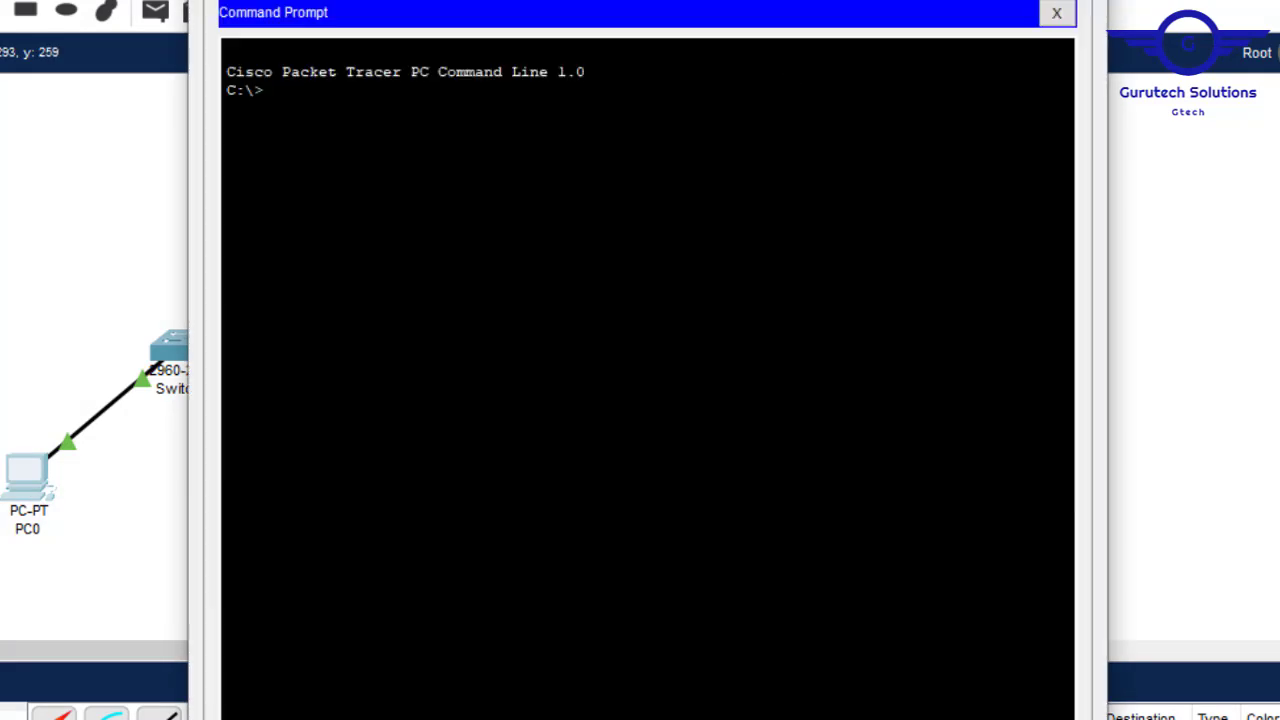
pyautogui.write('ping 192.168')
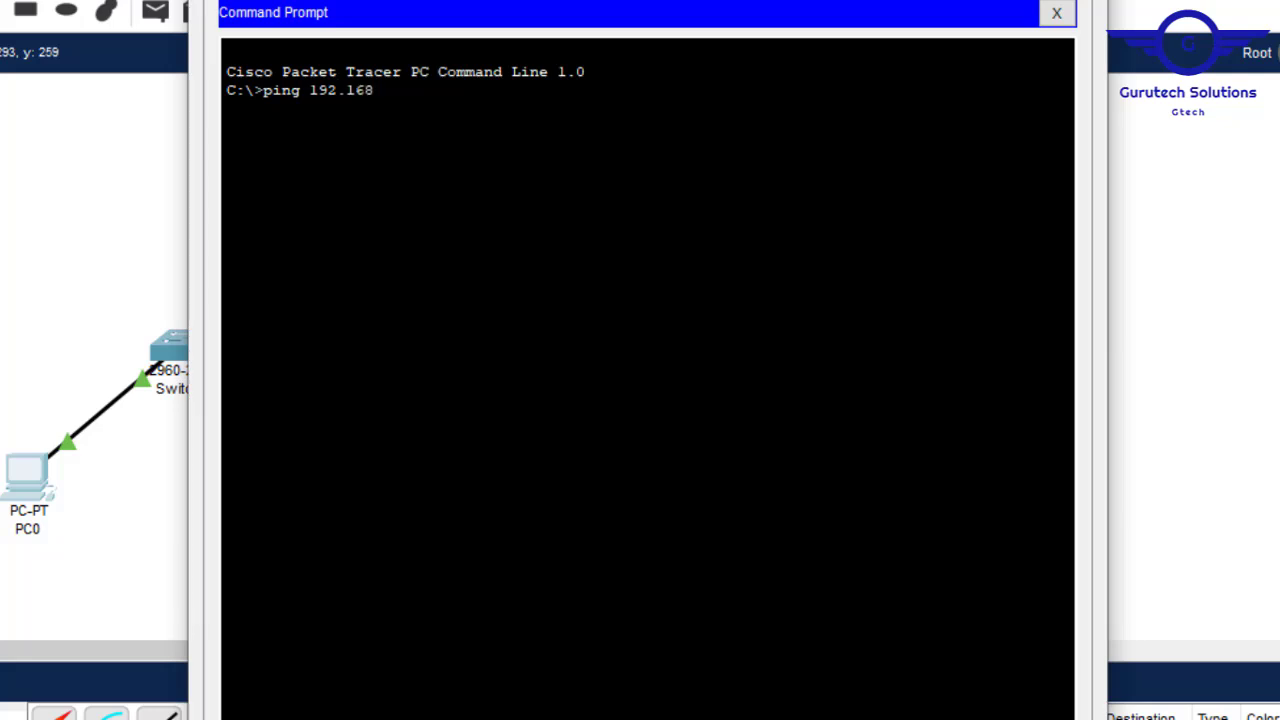
pyautogui.write('.2.3')
pyautogui.press('Return')
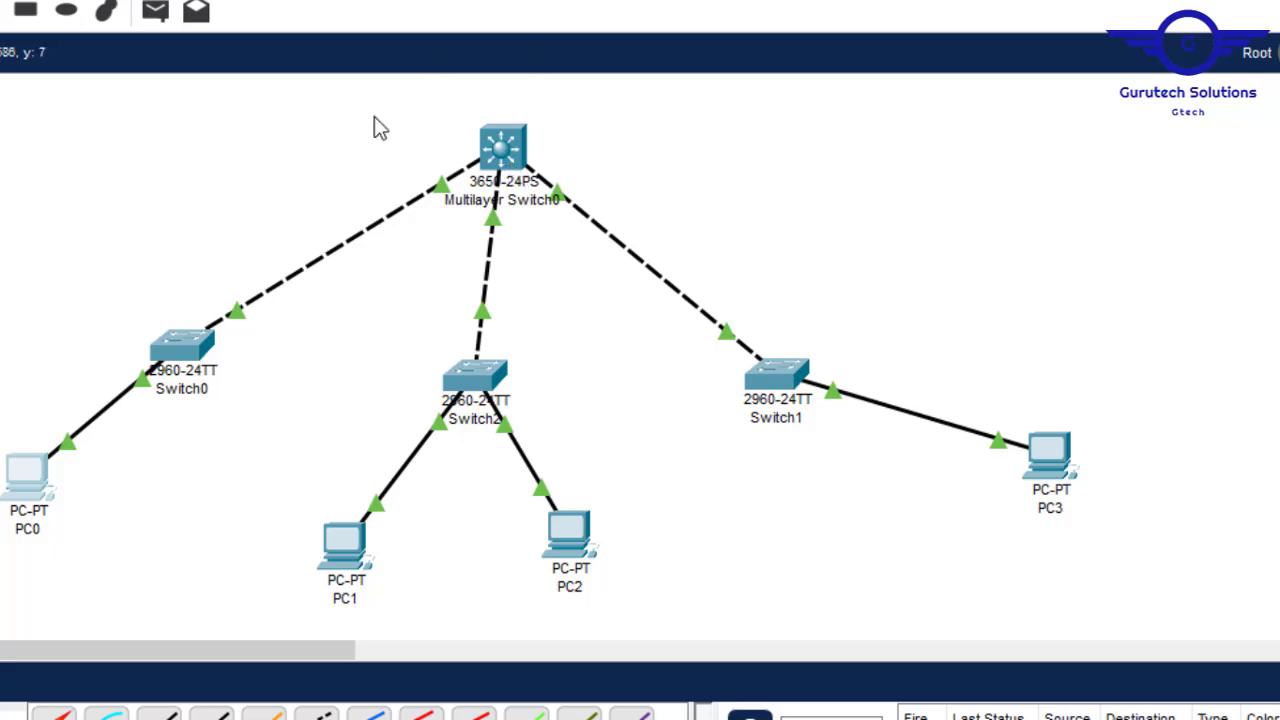
# Review the configuration commands entered in the multilayer switch's CLI.
pyautogui.click(507, 166)
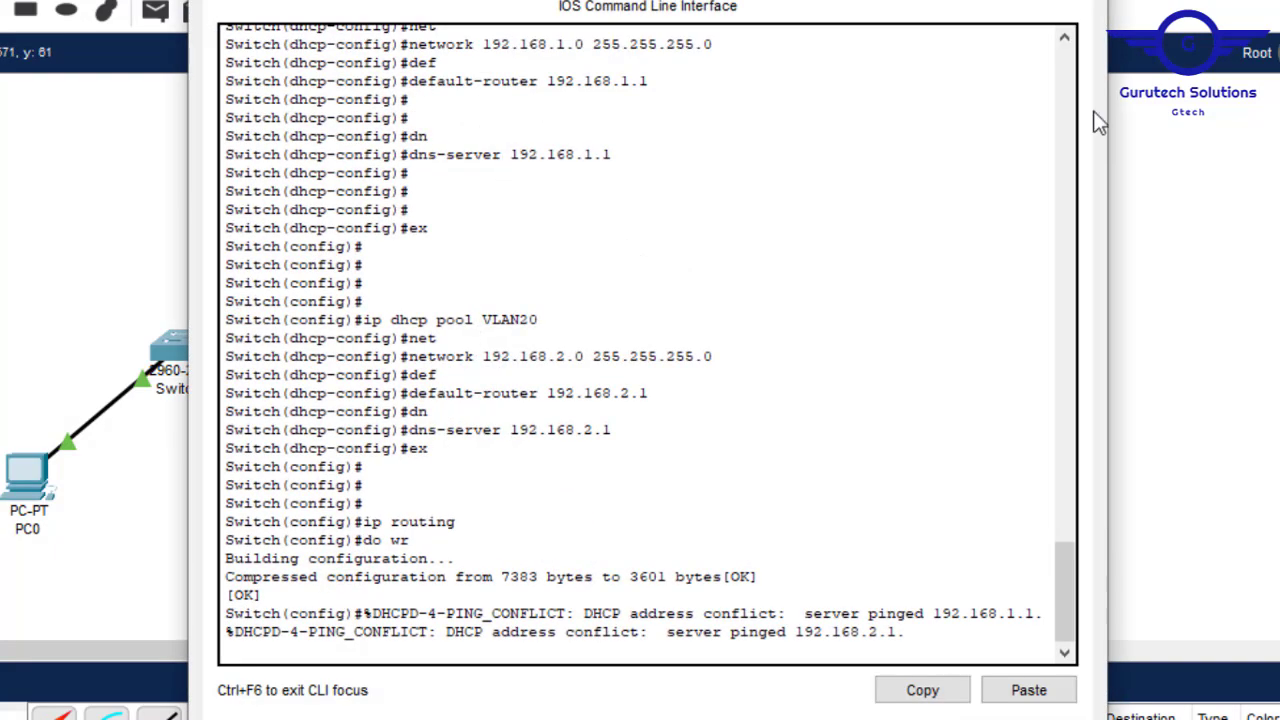
pyautogui.moveTo(1063, 622); pyautogui.dragTo(1064, 593)
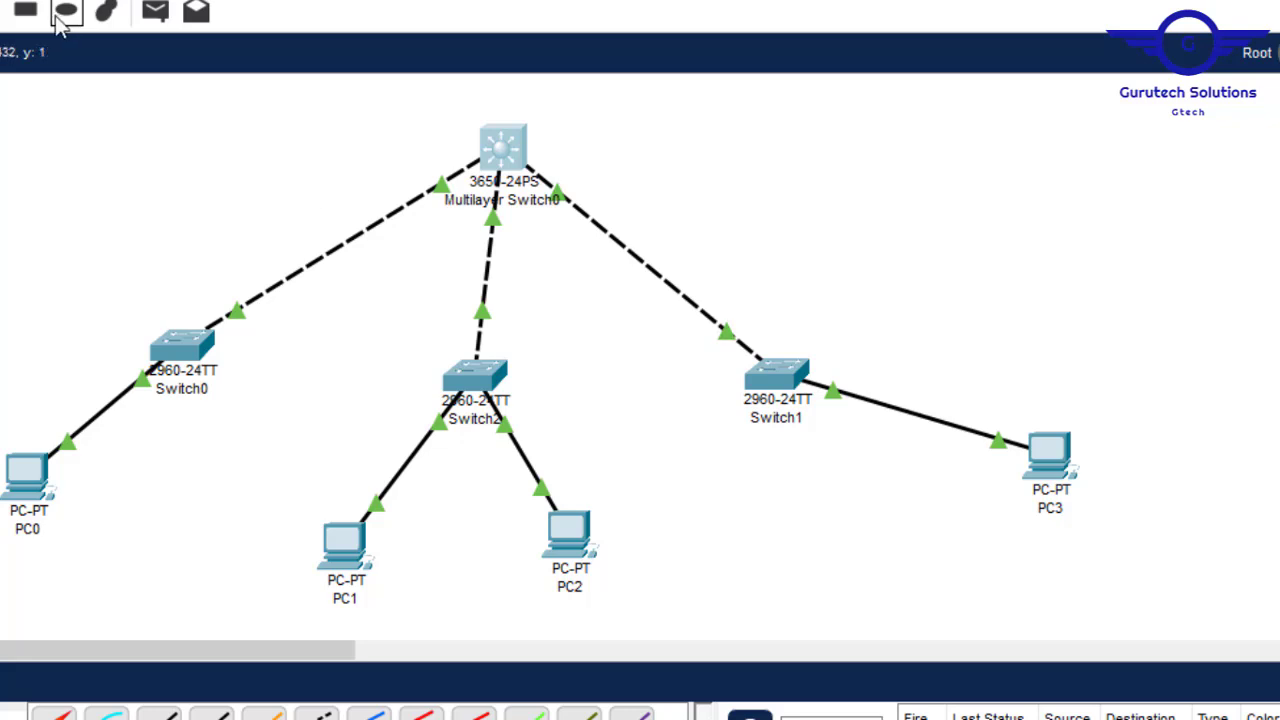
# Draw a rectangle with a light purple fill and black outline around PC0.
pyautogui.click(25, 15)
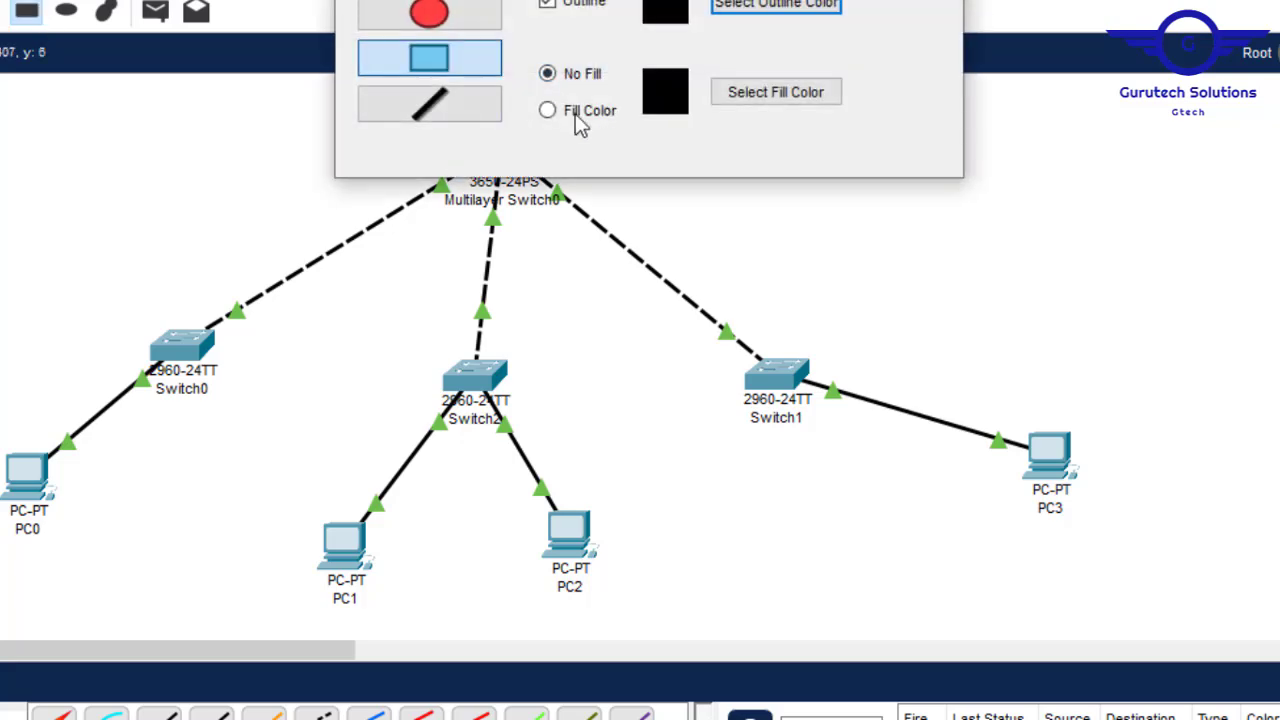
pyautogui.click(562, 118)
pyautogui.click(760, 92)
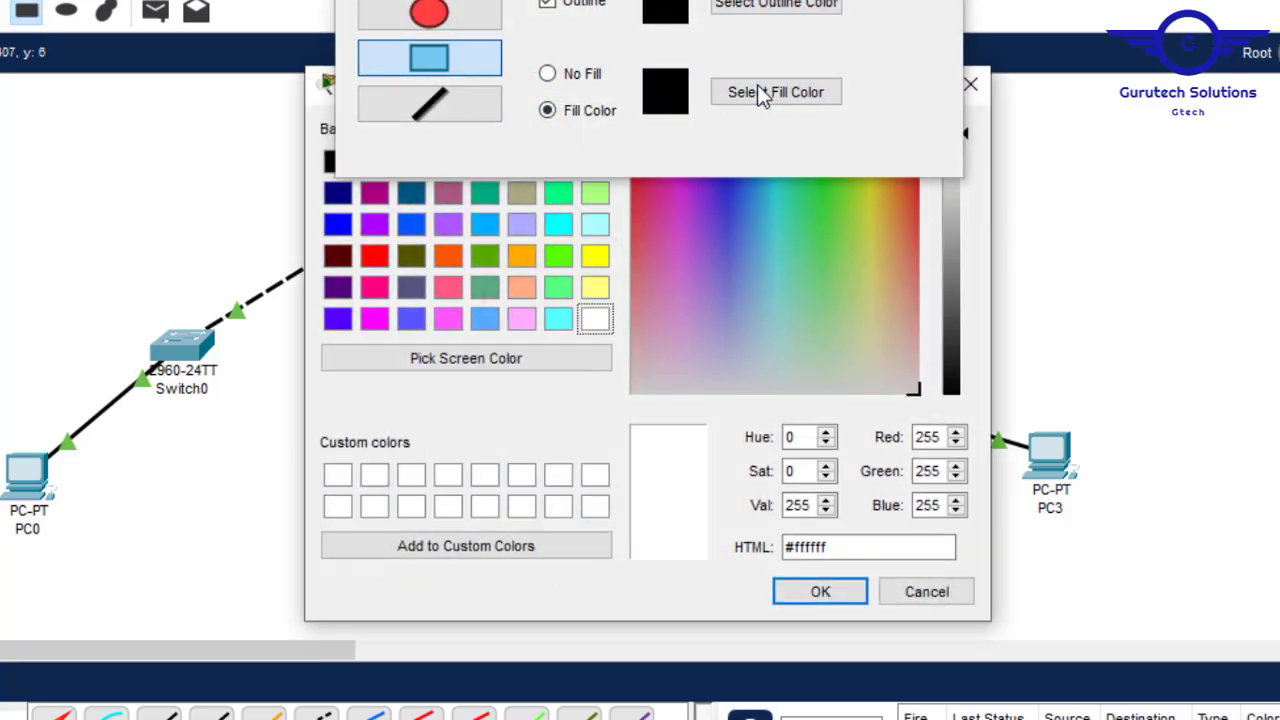
pyautogui.click(715, 370)
pyautogui.click(820, 592)
pyautogui.moveTo(1, 345); pyautogui.dragTo(104, 563)
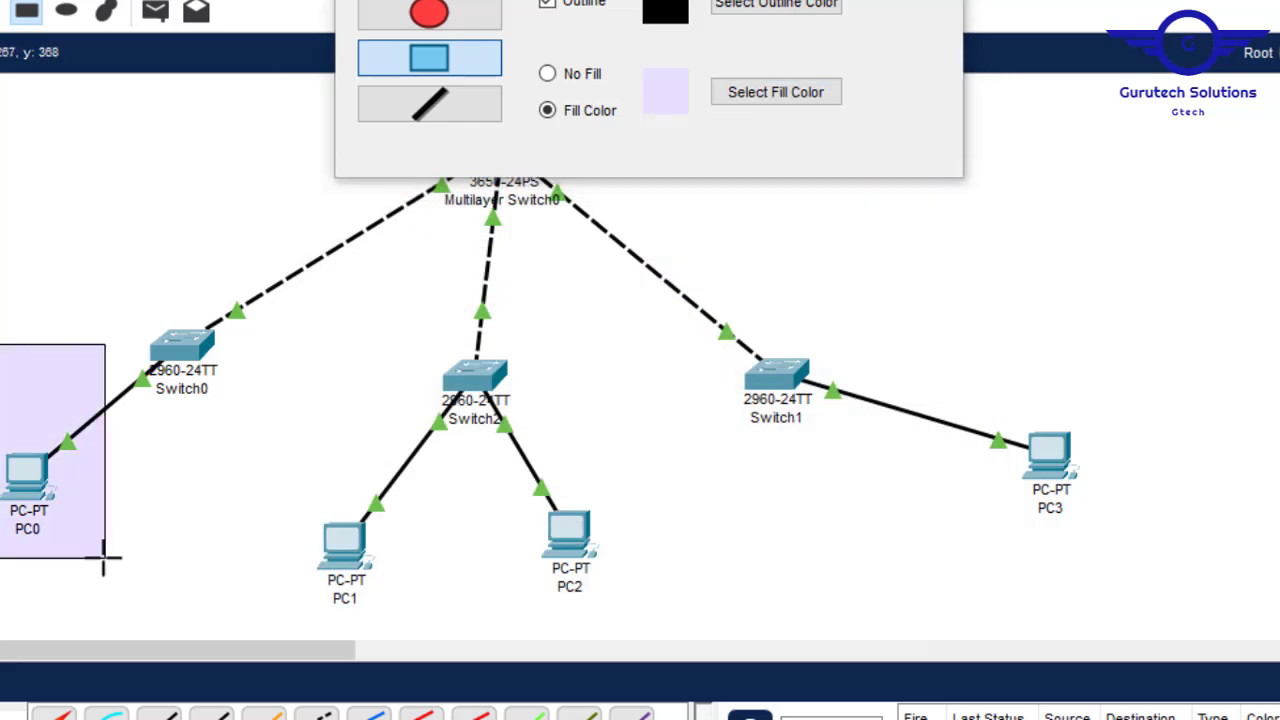
# Change the fill to a light peach colour and draw a rectangle around PC1.
pyautogui.click(776, 92)
pyautogui.click(880, 374)
pyautogui.click(820, 592)
pyautogui.moveTo(233, 482); pyautogui.dragTo(460, 638)
# Set the fill colour to light green #deffde and draw a rectangle around PC3.
pyautogui.click(776, 92)
pyautogui.click(823, 363)
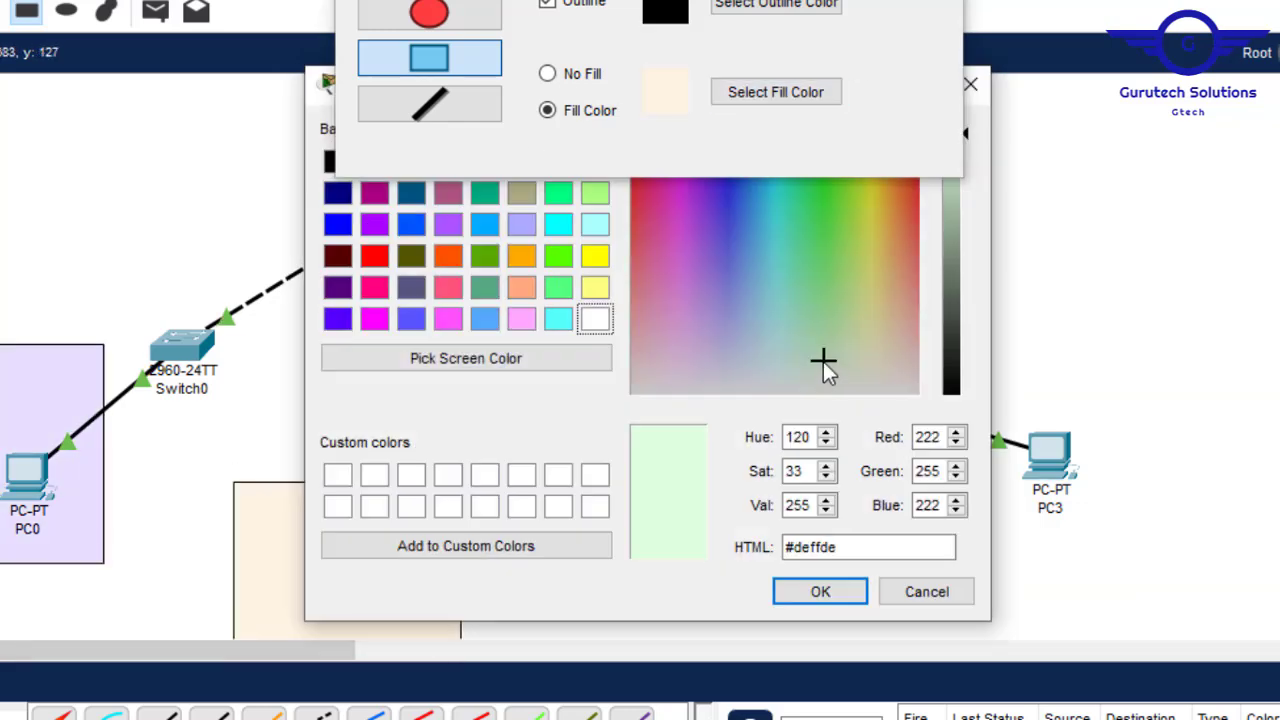
pyautogui.click(820, 592)
pyautogui.moveTo(947, 349); pyautogui.dragTo(1143, 571)
# Set the fill to a brighter green, draw a rectangle around PC2, and close the drawing palette.
pyautogui.click(776, 92)
pyautogui.click(863, 314)
pyautogui.click(815, 275)
pyautogui.click(820, 592)
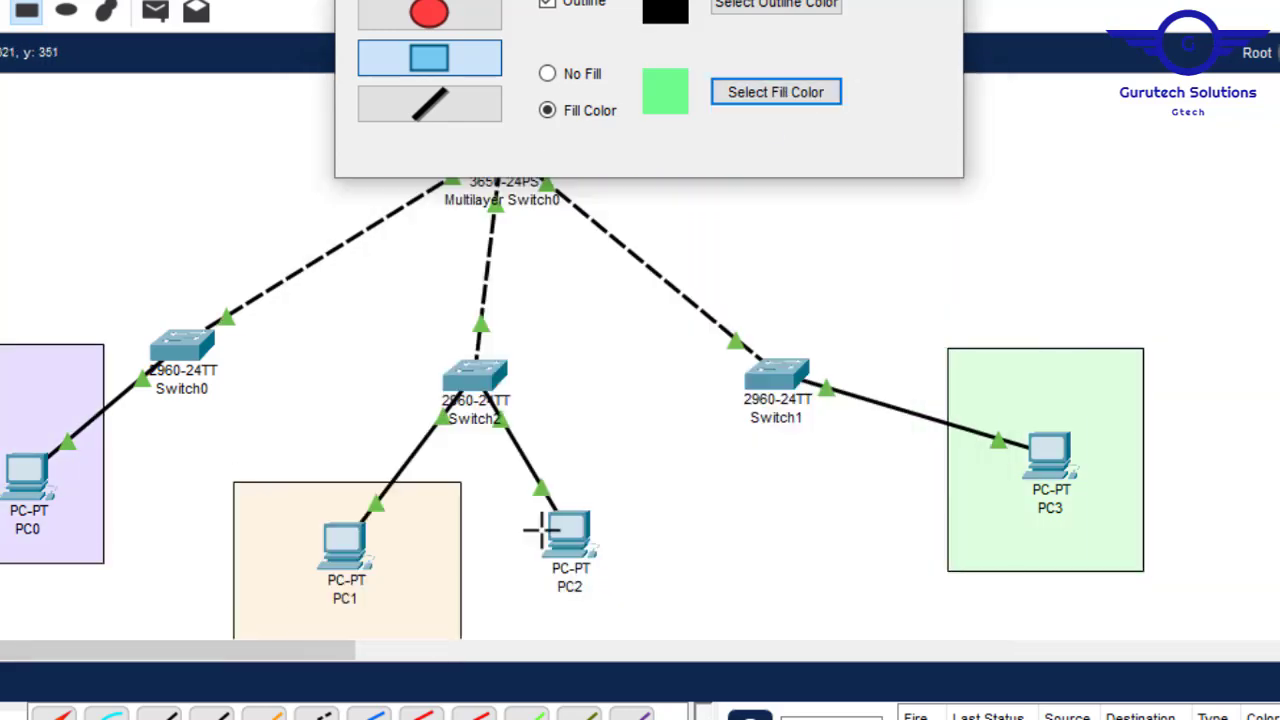
pyautogui.moveTo(493, 477); pyautogui.dragTo(735, 638)
pyautogui.click(829, 260)
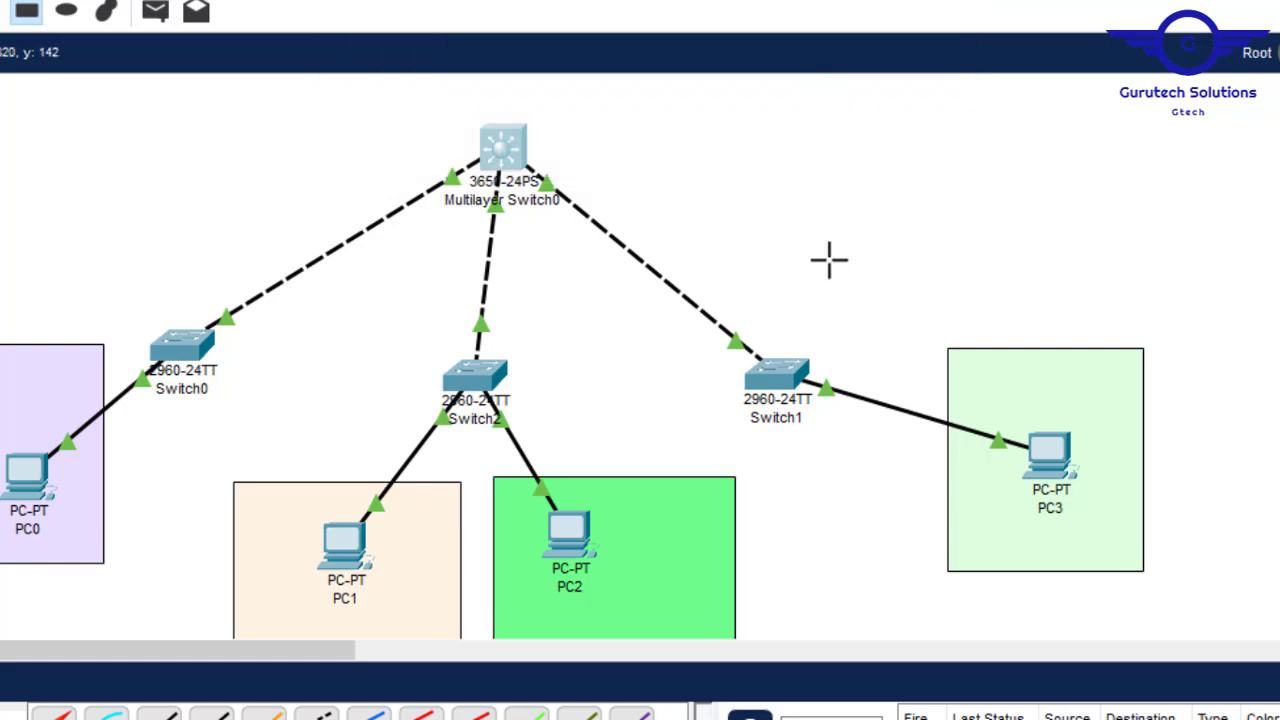